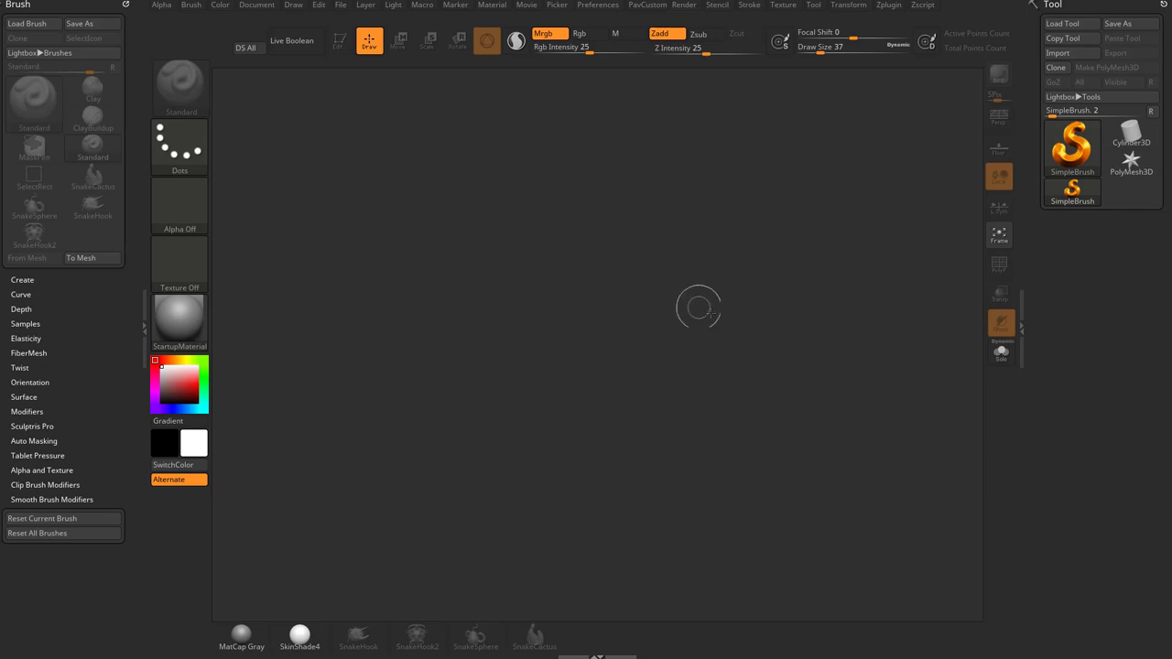
- Create a Sphere3D on the canvas in Edit mode and convert it to a PolyMesh3D
{"action": "left_click", "coordinate": [1068, 156]}
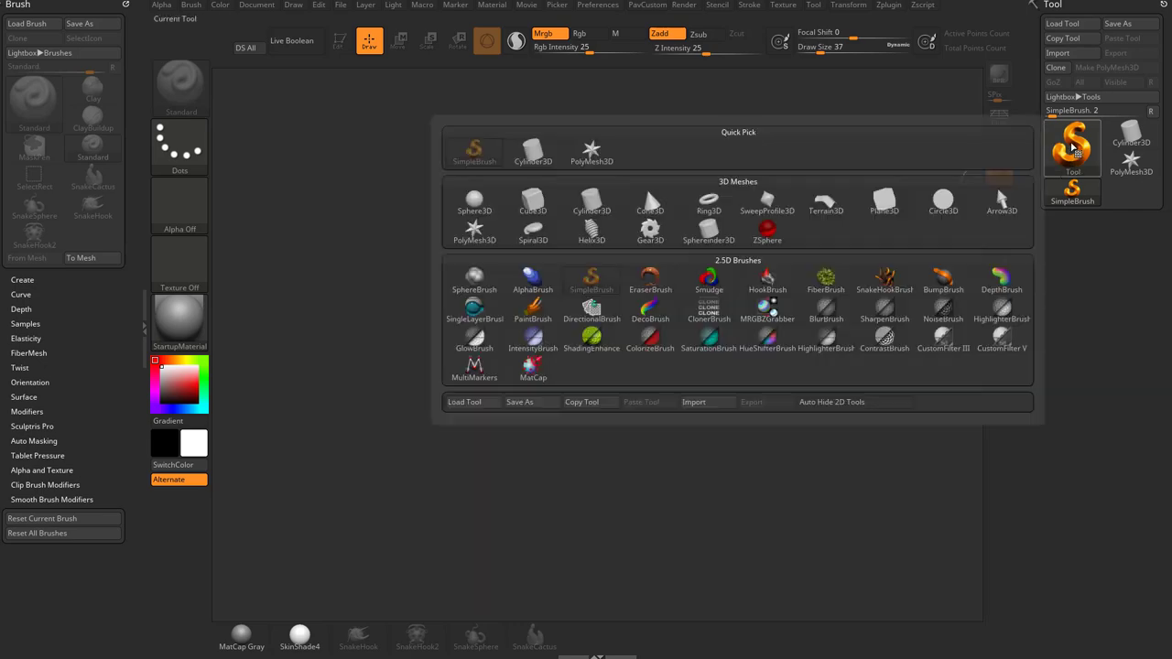
{"action": "left_click", "coordinate": [471, 200]}
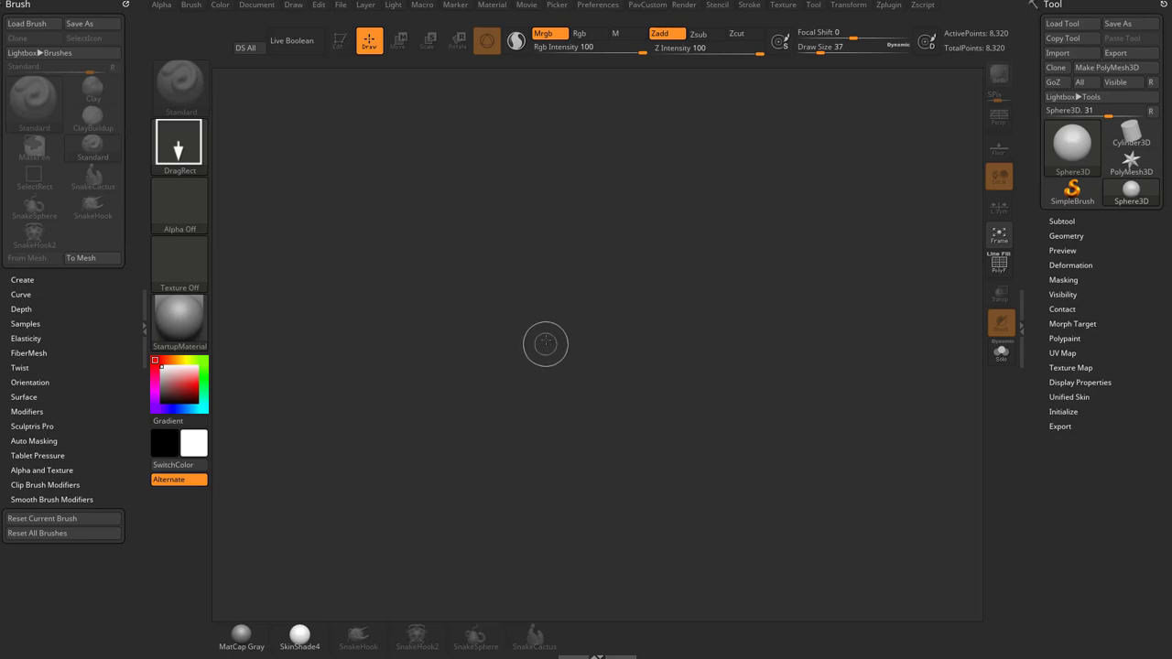
{"action": "left_click_drag", "start_coordinate": [545, 330], "coordinate": [579, 493]}
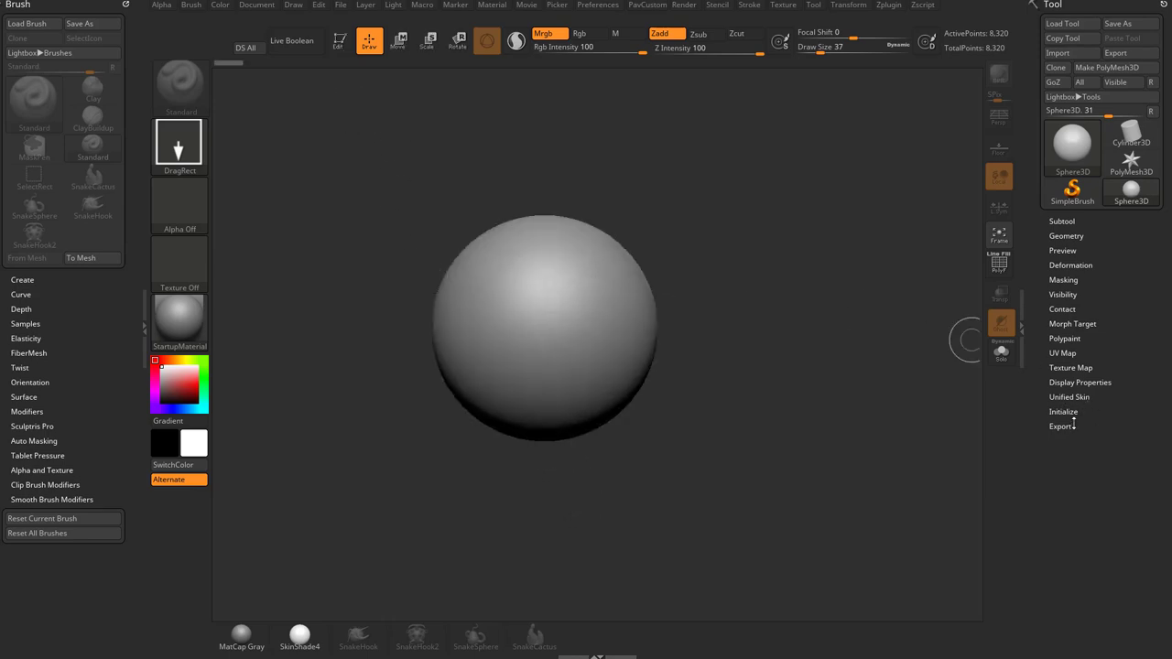
{"action": "left_click", "coordinate": [340, 41]}
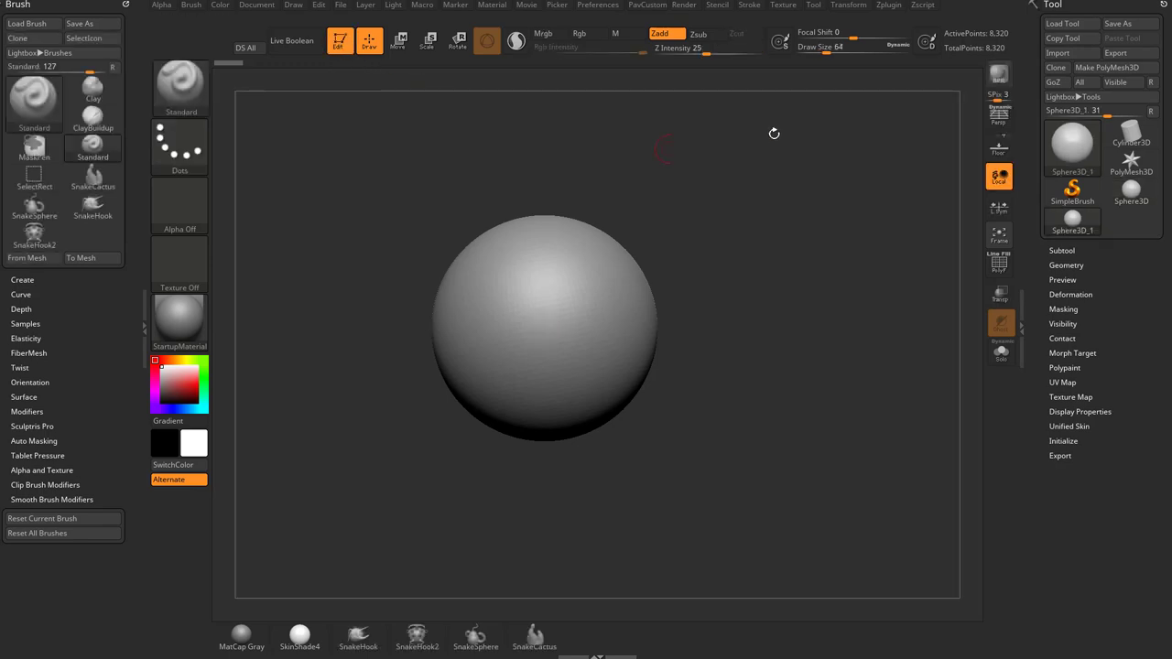
{"action": "left_click", "coordinate": [1107, 66]}
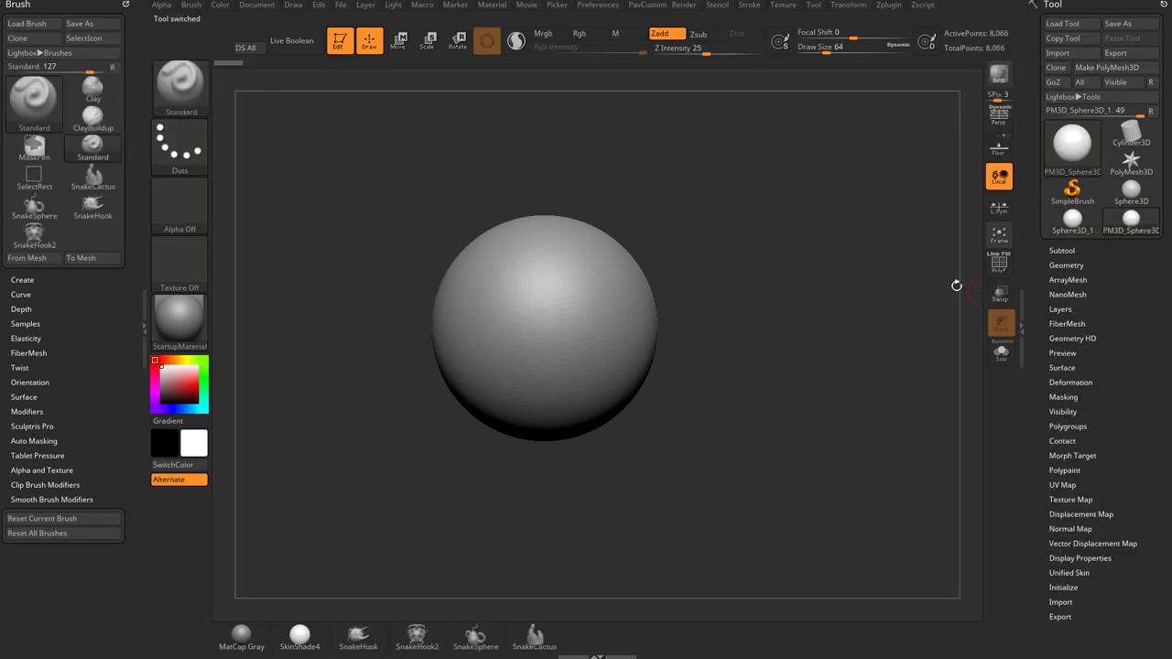
- Frame the sphere, try sculpting looping strokes across its front with the Standard brush, and undo them
{"action": "key", "text": "f"}
{"action": "mouse_move", "coordinate": [579, 283]}
{"action": "left_mouse_down"}
{"action": "mouse_move", "coordinate": [534, 330]}
{"action": "mouse_move", "coordinate": [550, 331]}
{"action": "mouse_move", "coordinate": [513, 322]}
{"action": "mouse_move", "coordinate": [661, 335]}
{"action": "left_mouse_up"}
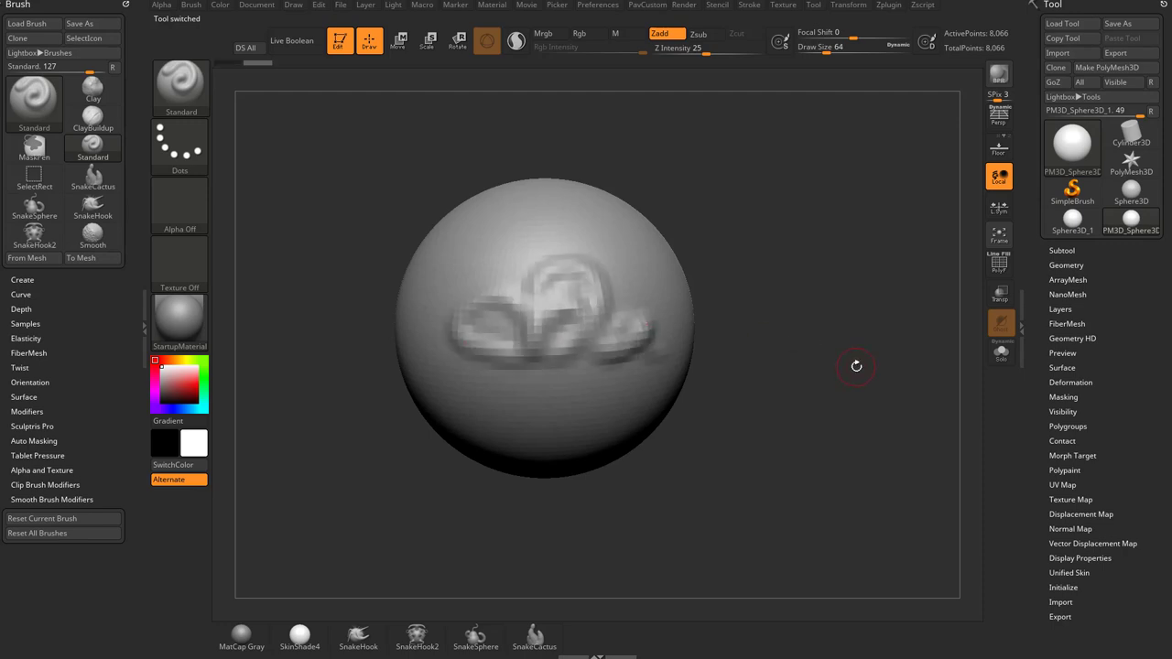
{"action": "key", "text": "ctrl+z"}
- Check the sphere's mesh by toggling the PolyFrame display on and off
{"action": "left_click", "coordinate": [999, 264]}
{"action": "left_click", "coordinate": [1000, 267]}
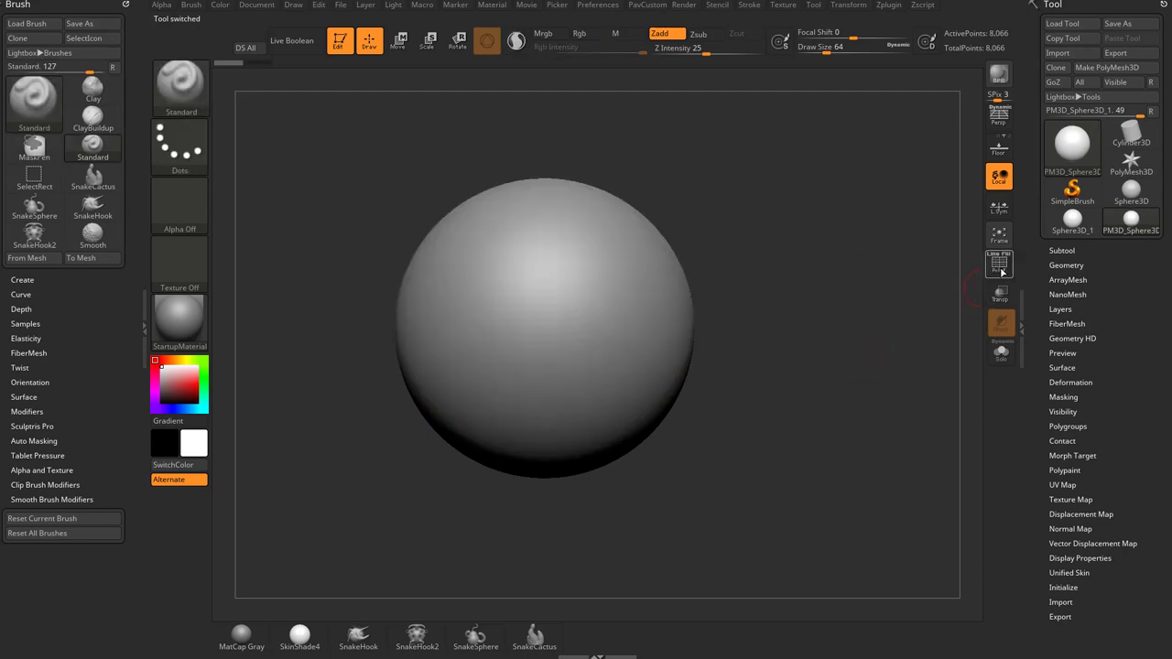
{"action": "left_click", "coordinate": [1000, 266]}
{"action": "left_click", "coordinate": [1000, 266]}
- Browse the Project and Tool collections in Lightbox and close it
{"action": "key", "text": "comma"}
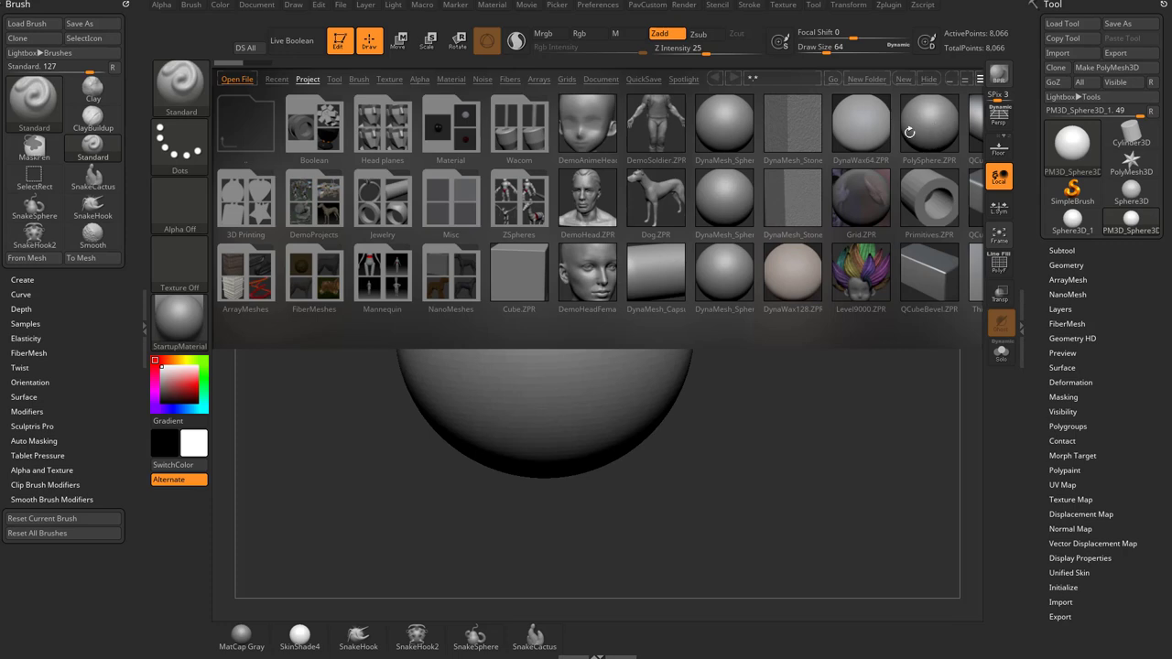
{"action": "left_click", "coordinate": [336, 78]}
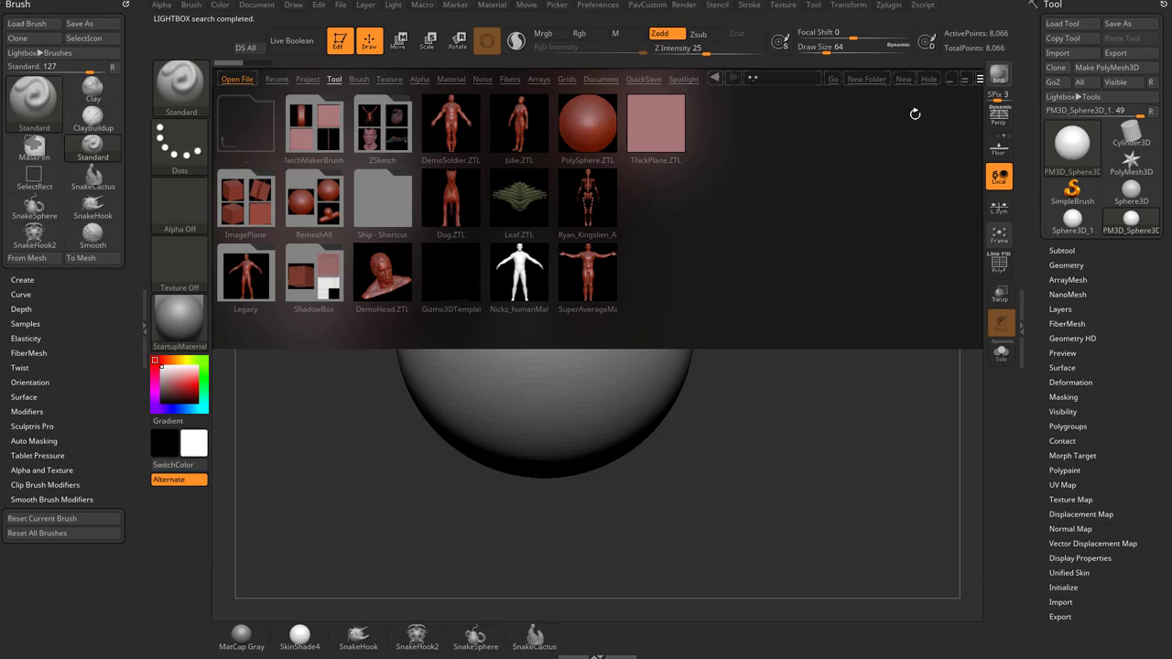
{"action": "left_click", "coordinate": [930, 82]}
- Examine the sphere's polygon wireframe, restore the plain shaded display, and reposition the sphere
{"action": "left_click", "coordinate": [1003, 266]}
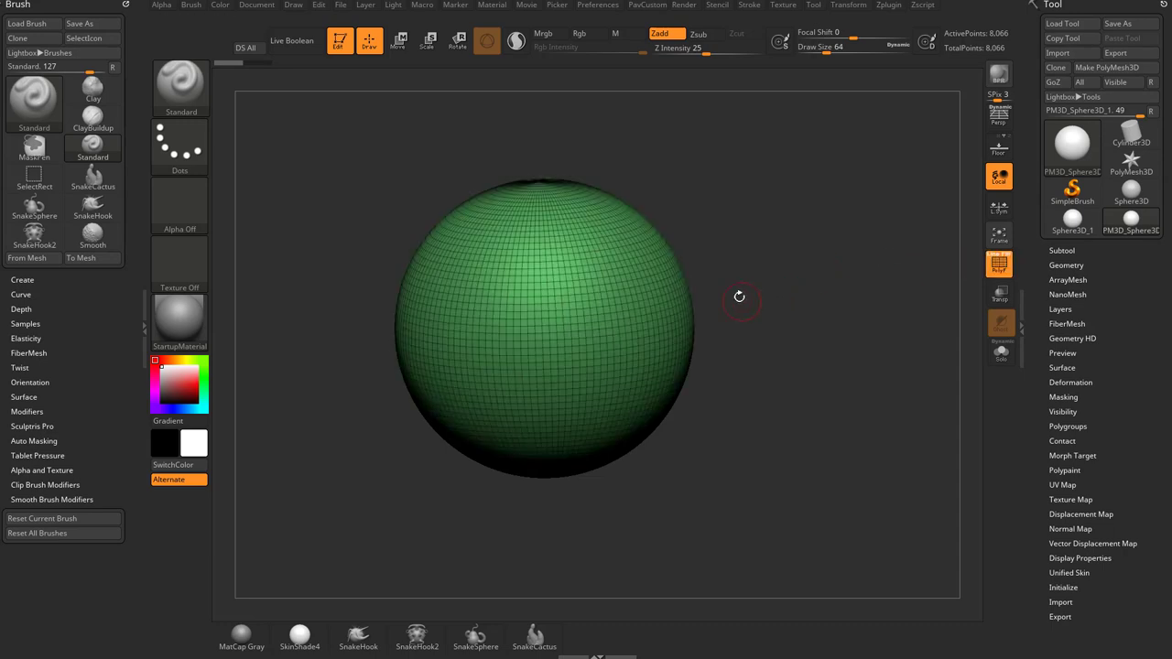
{"action": "left_click", "coordinate": [999, 264]}
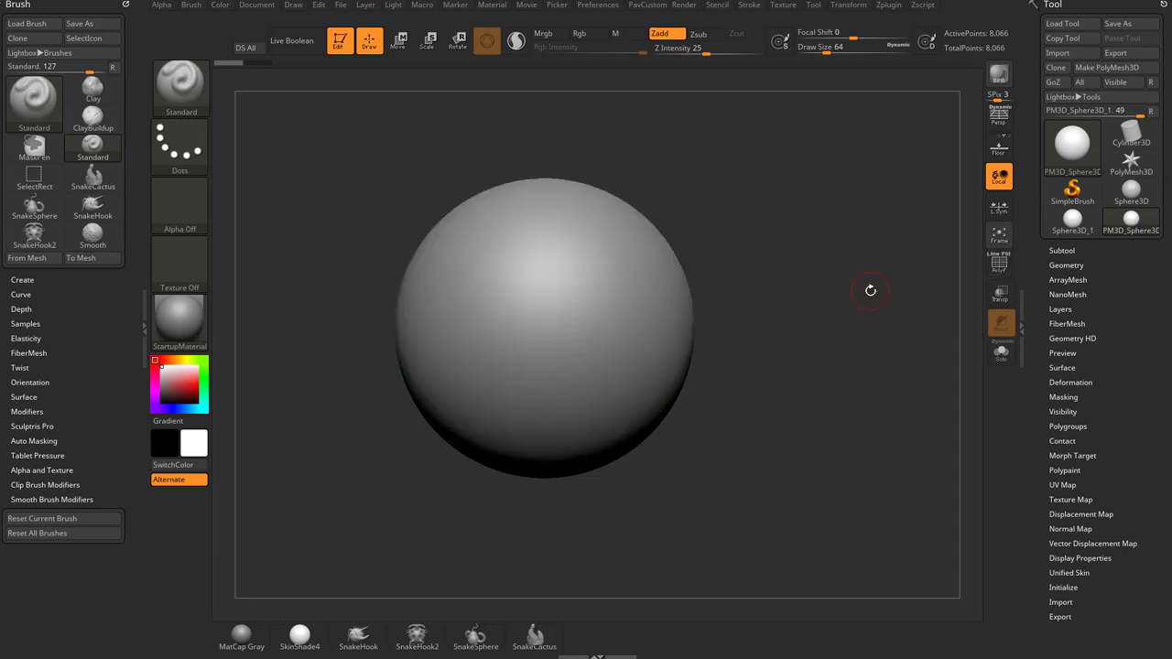
{"action": "left_click_drag", "start_coordinate": [796, 186], "coordinate": [812, 204], "text": "alt"}
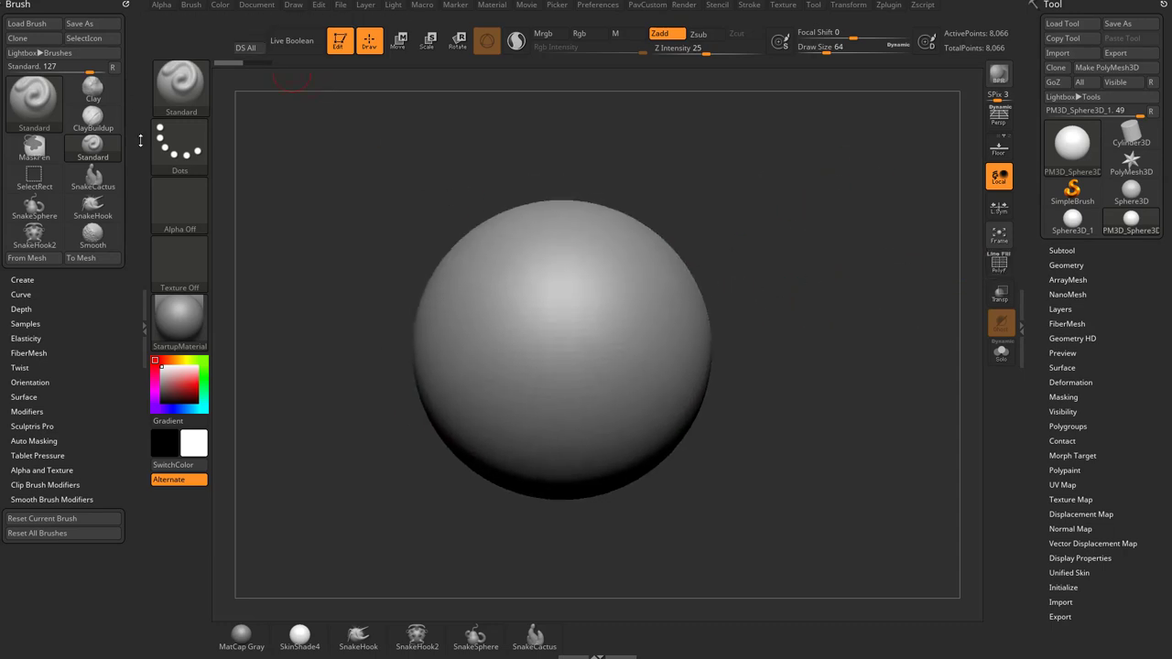
- Collapse and reopen the Brush palette's tray, and remove the Brush palette from it and dock it back
{"action": "left_click", "coordinate": [144, 286]}
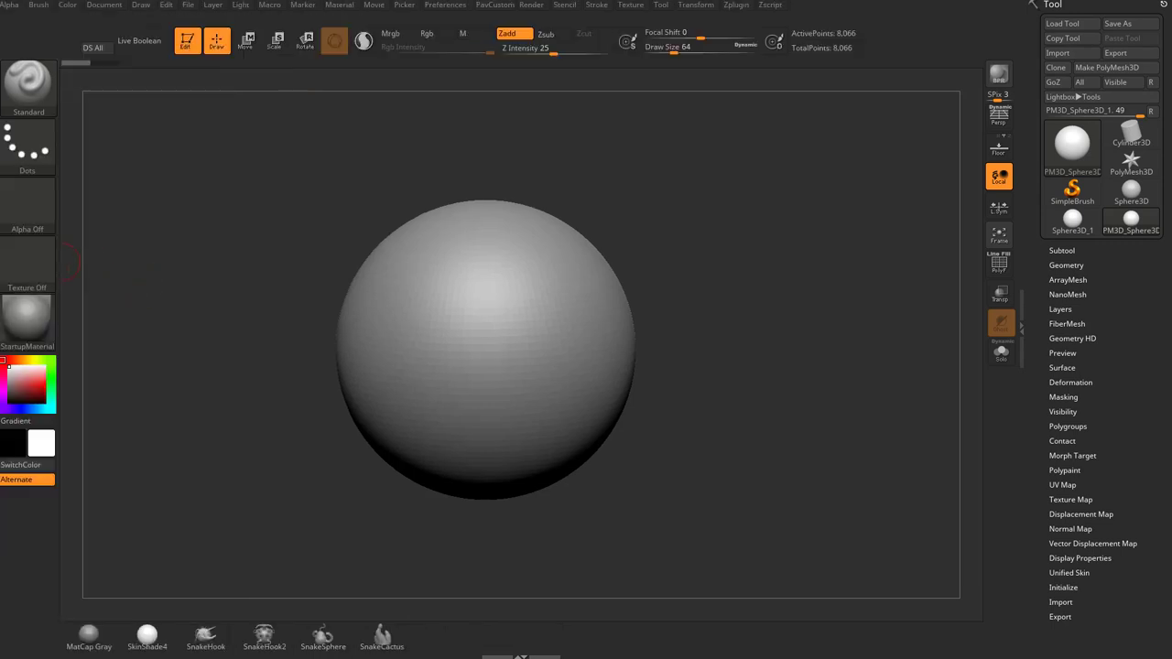
{"action": "left_click", "coordinate": [1, 286]}
{"action": "left_click", "coordinate": [125, 5]}
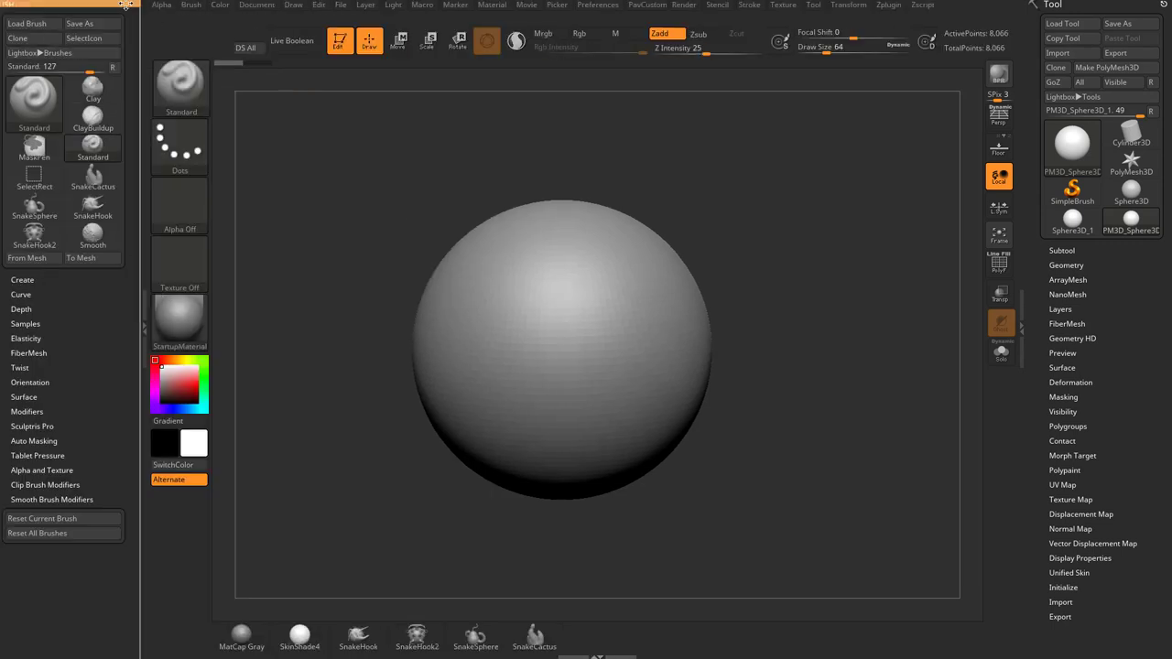
{"action": "left_click", "coordinate": [190, 6]}
{"action": "mouse_move", "coordinate": [186, 21]}
{"action": "left_mouse_down"}
{"action": "mouse_move", "coordinate": [181, 41]}
{"action": "mouse_move", "coordinate": [101, 75]}
{"action": "left_mouse_up"}
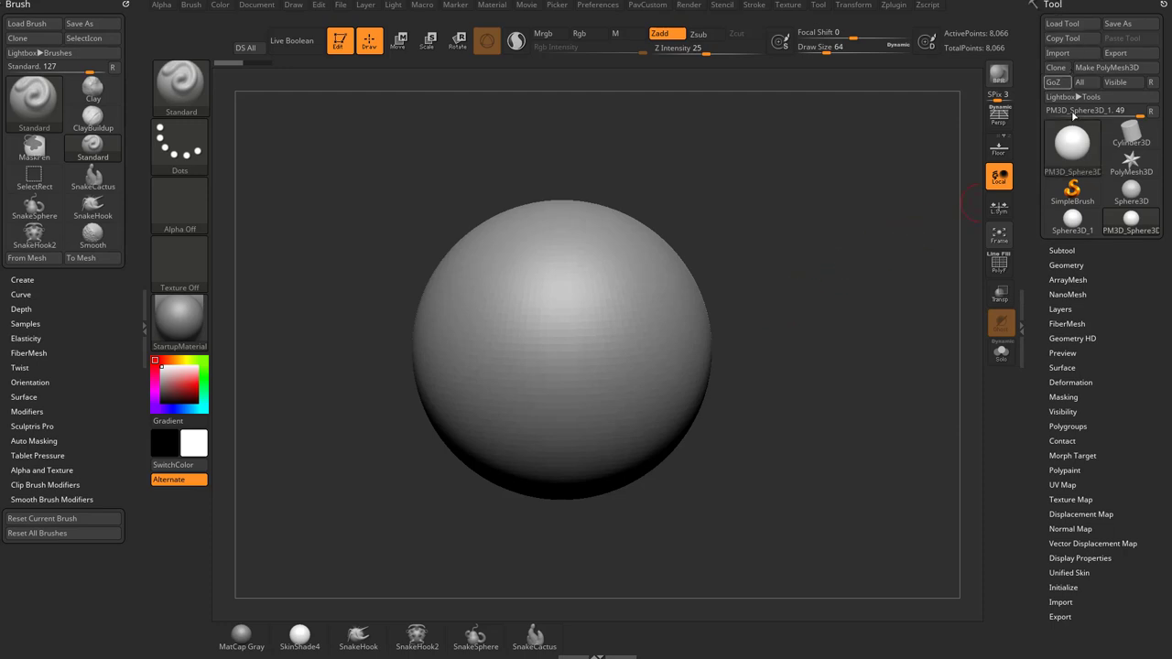
- Browse the available 3D mesh tools and dock the Brush palette in the side tray again
{"action": "left_click", "coordinate": [1072, 142]}
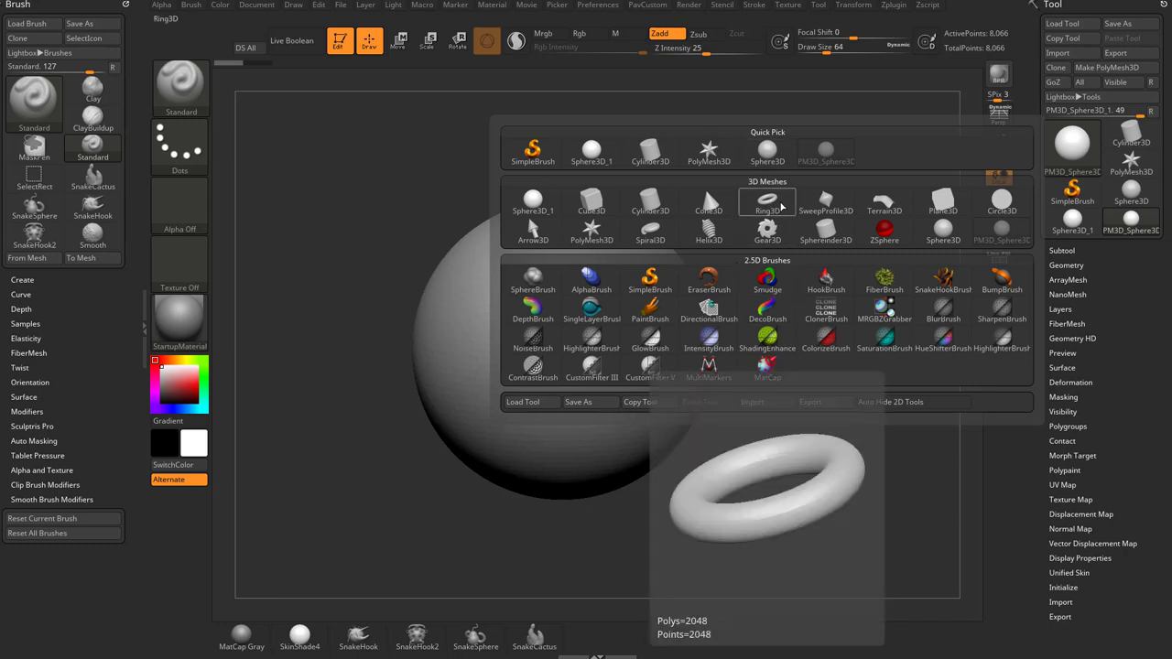
{"action": "left_click", "coordinate": [191, 4]}
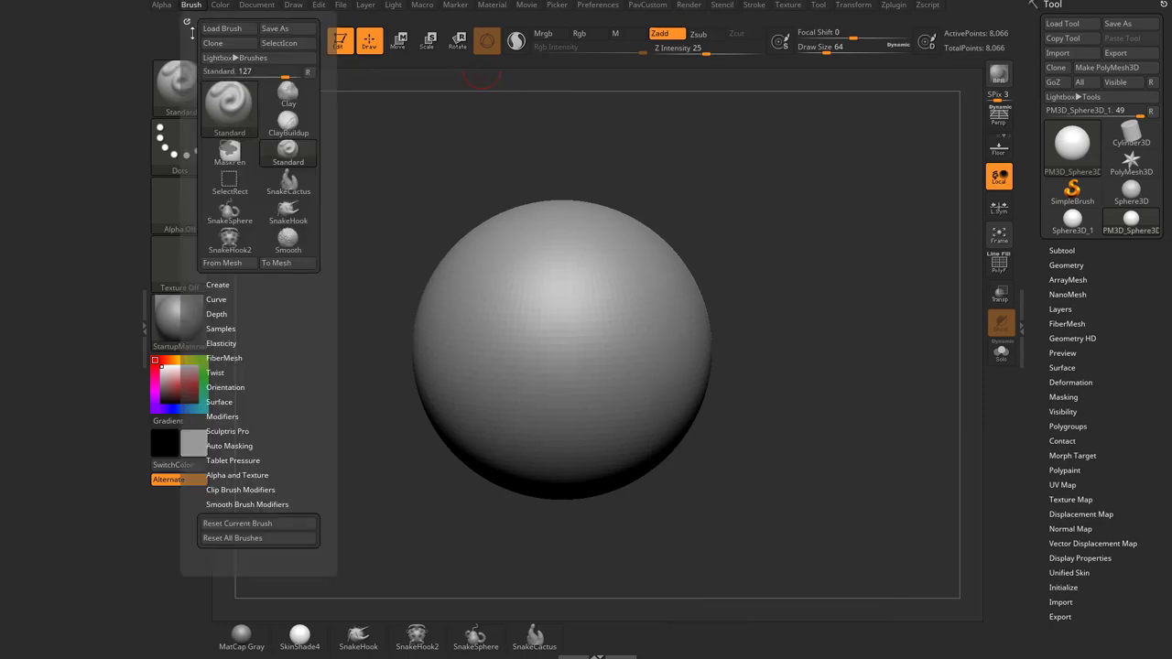
{"action": "left_click", "coordinate": [187, 21]}
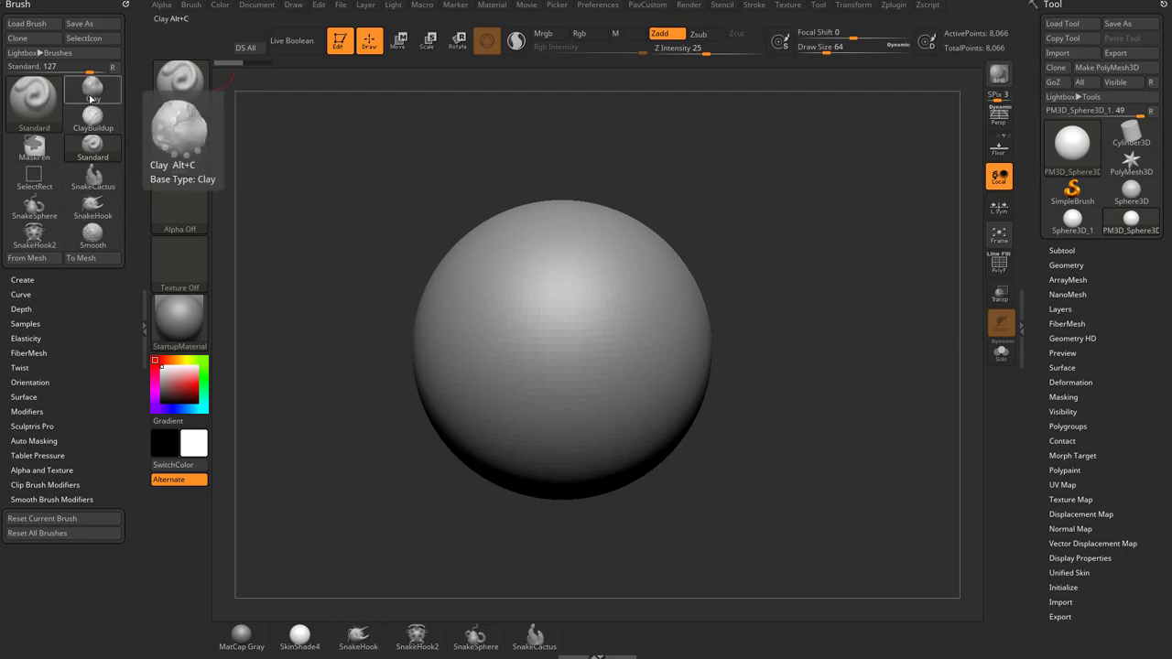
- Select the ClayBuildup brush from the 3D sculpting brushes
{"action": "left_click", "coordinate": [36, 102]}
{"action": "left_click", "coordinate": [39, 101]}
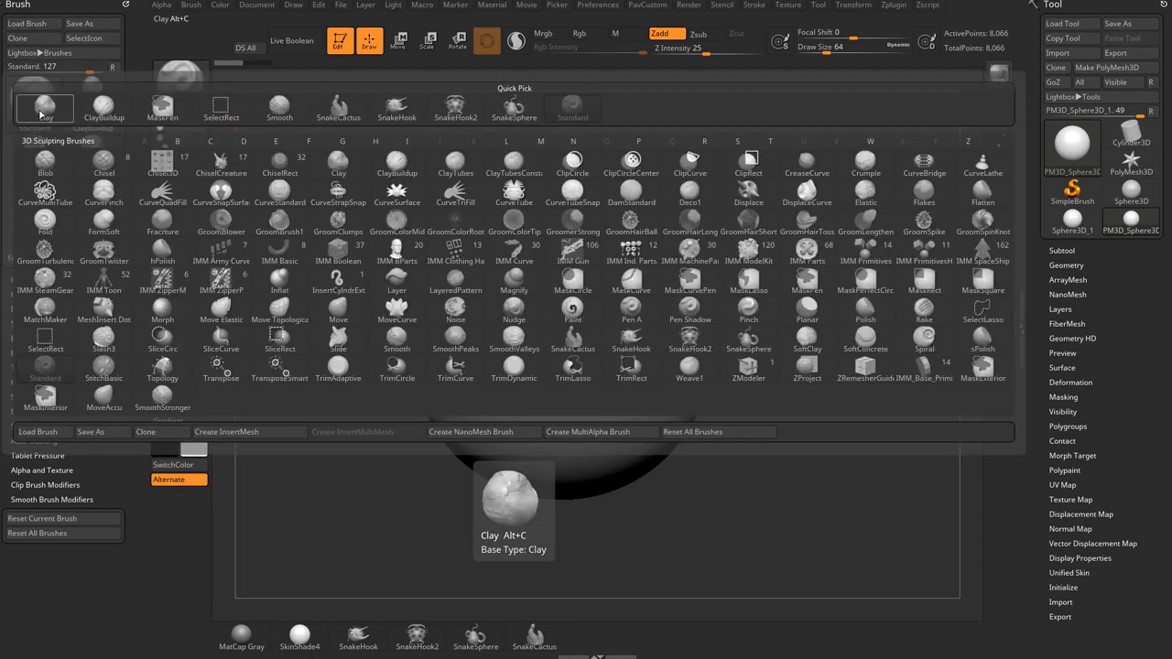
{"action": "left_click", "coordinate": [397, 179]}
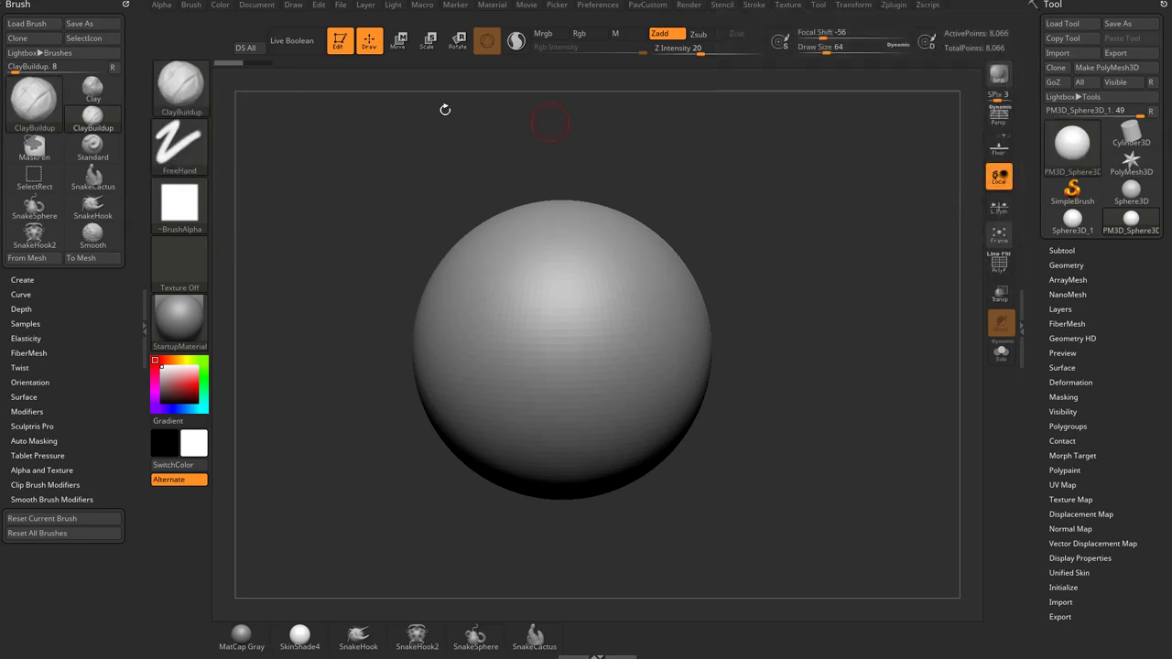
- Browse the sculpting brush library and the tool library, and select the Standard brush
{"action": "left_click", "coordinate": [30, 103]}
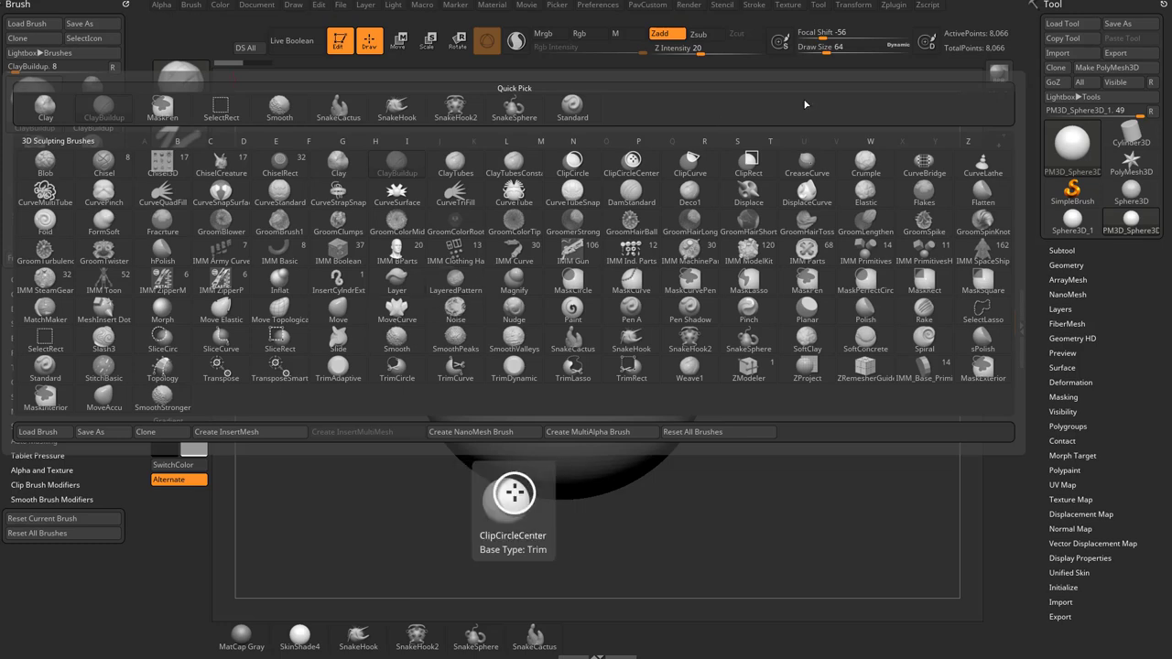
{"action": "left_click", "coordinate": [1070, 148]}
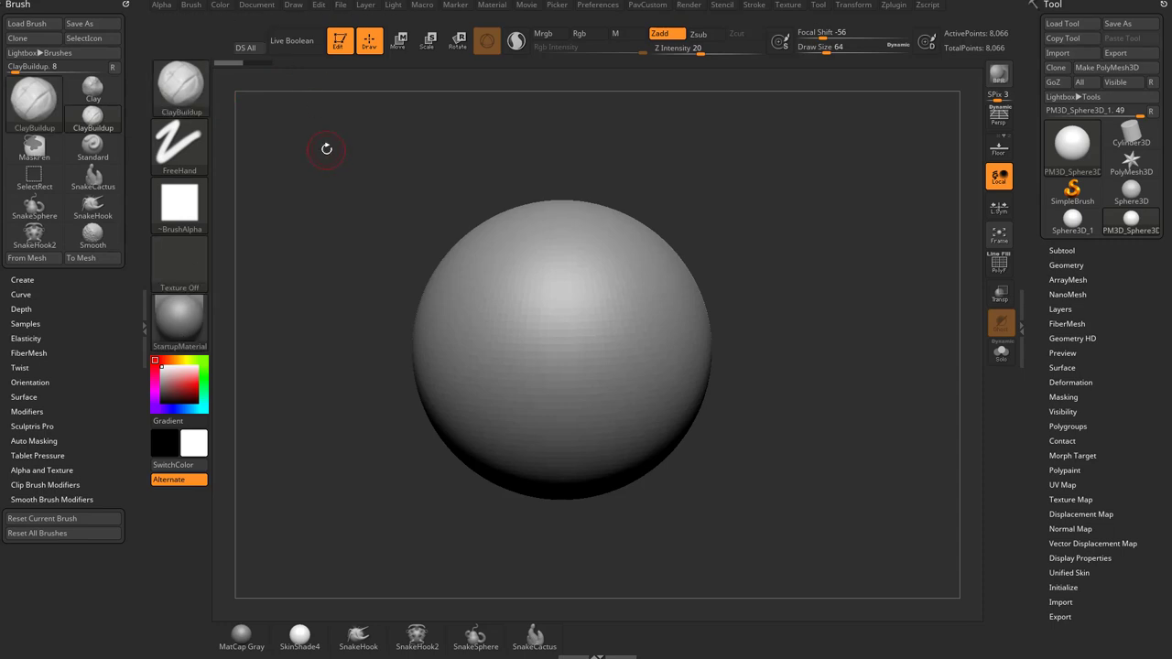
{"action": "left_click", "coordinate": [37, 108]}
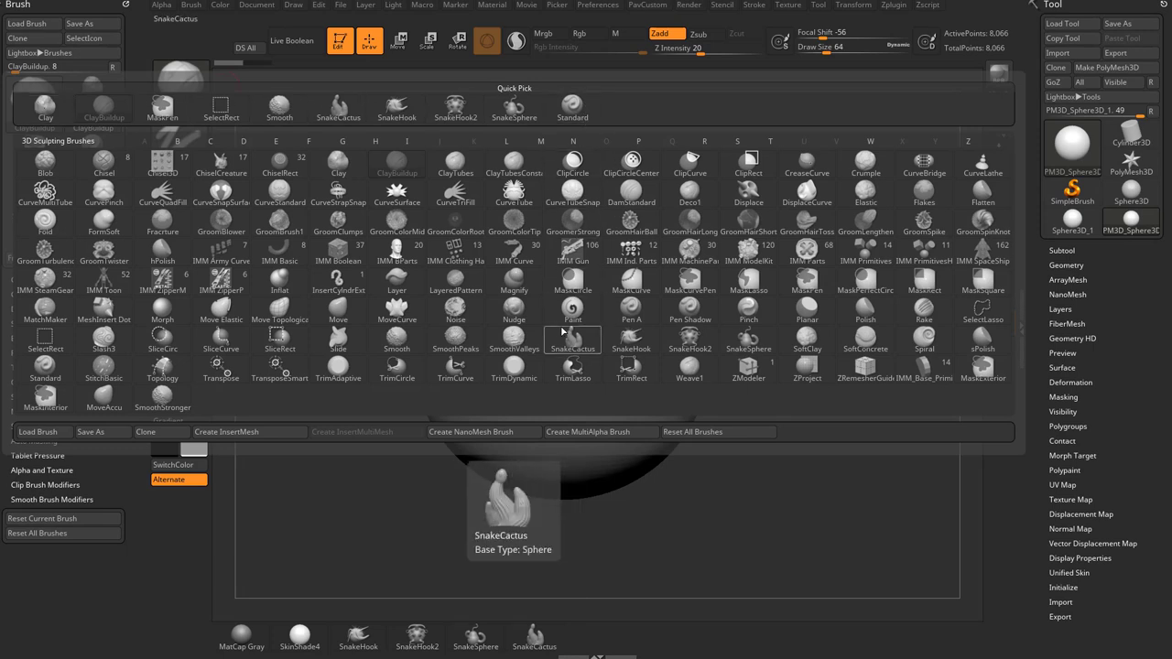
{"action": "left_click", "coordinate": [53, 376]}
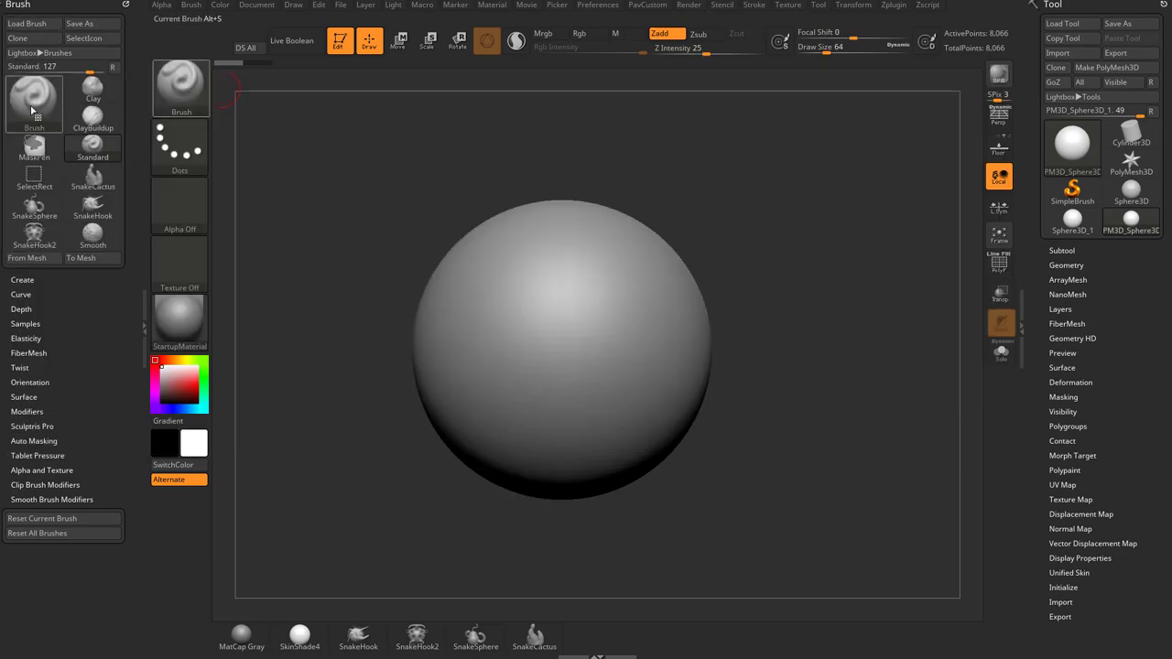
- Select the Clay brush and collapse the tray holding the Brush palette
{"action": "left_click", "coordinate": [35, 101]}
{"action": "left_click", "coordinate": [36, 104]}
{"action": "left_click", "coordinate": [144, 248]}
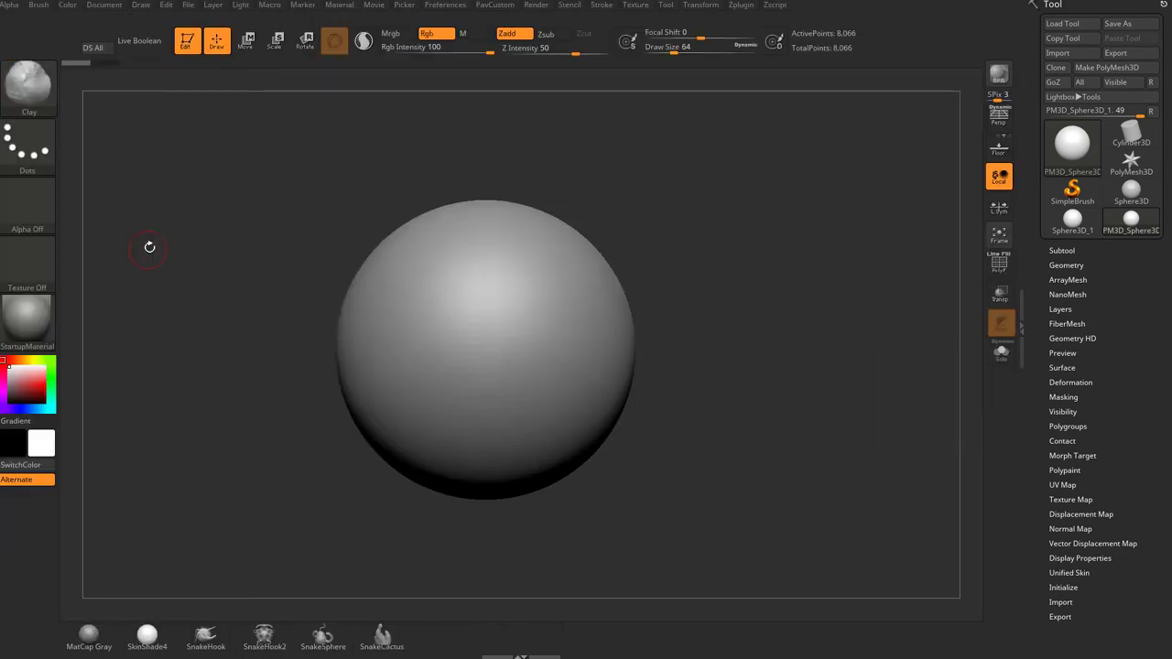
- Sculpt a wavy raised stroke across the sphere's front with the Standard brush, and reopen the Brush palette's tray
{"action": "left_click", "coordinate": [29, 86]}
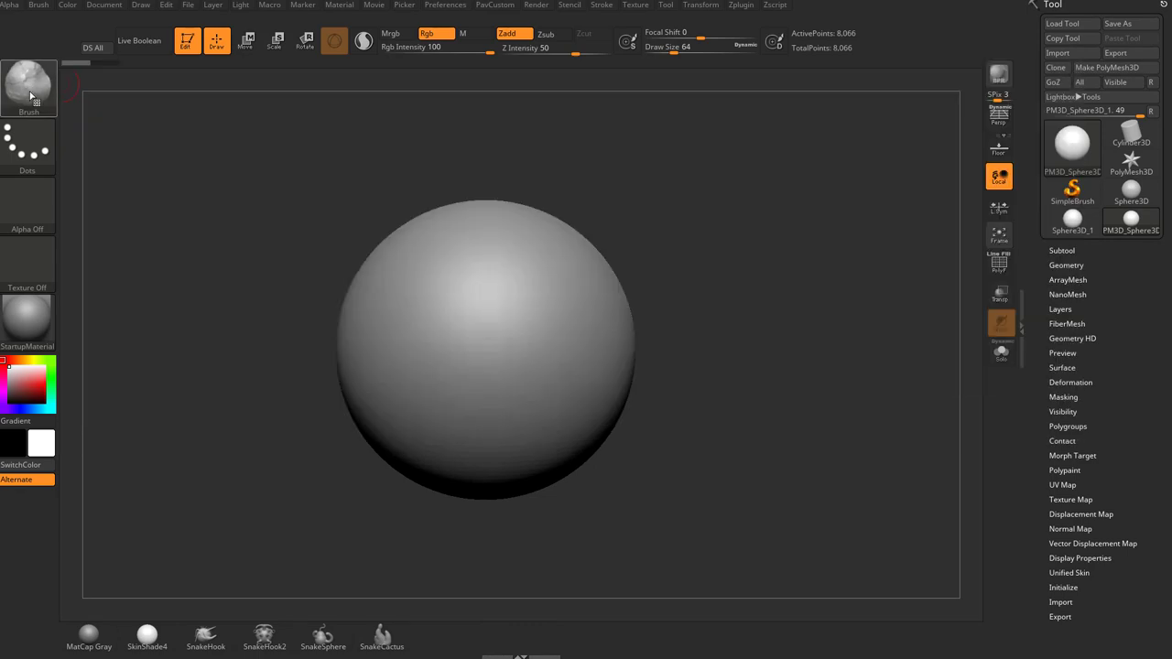
{"action": "left_click", "coordinate": [34, 102]}
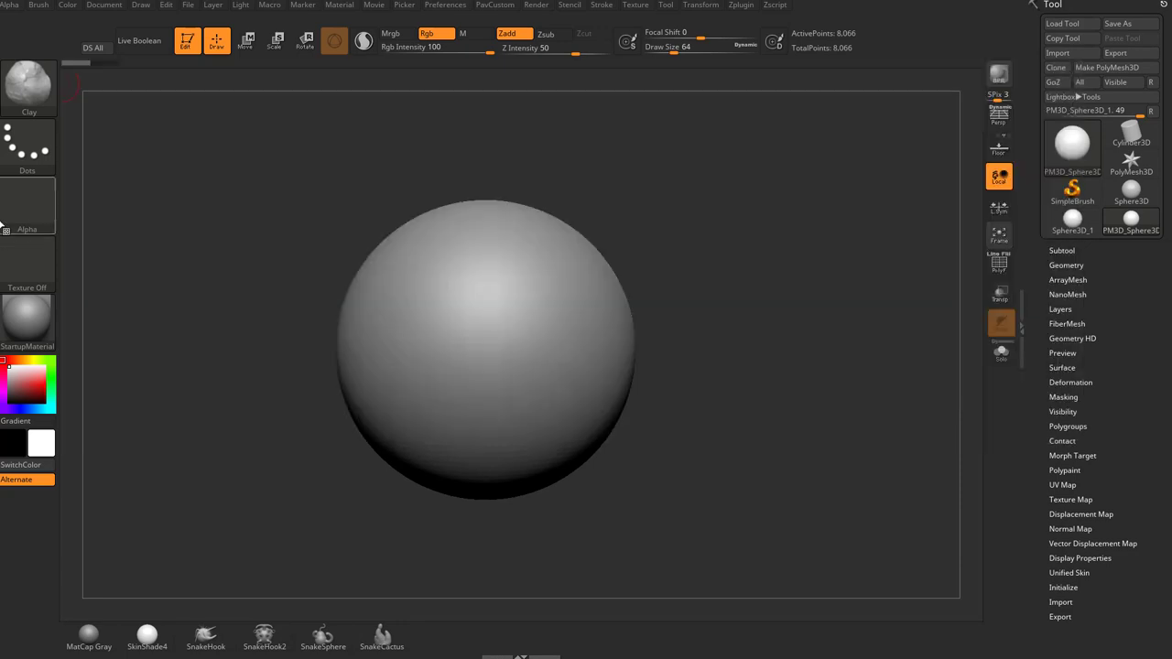
{"action": "left_click", "coordinate": [41, 92]}
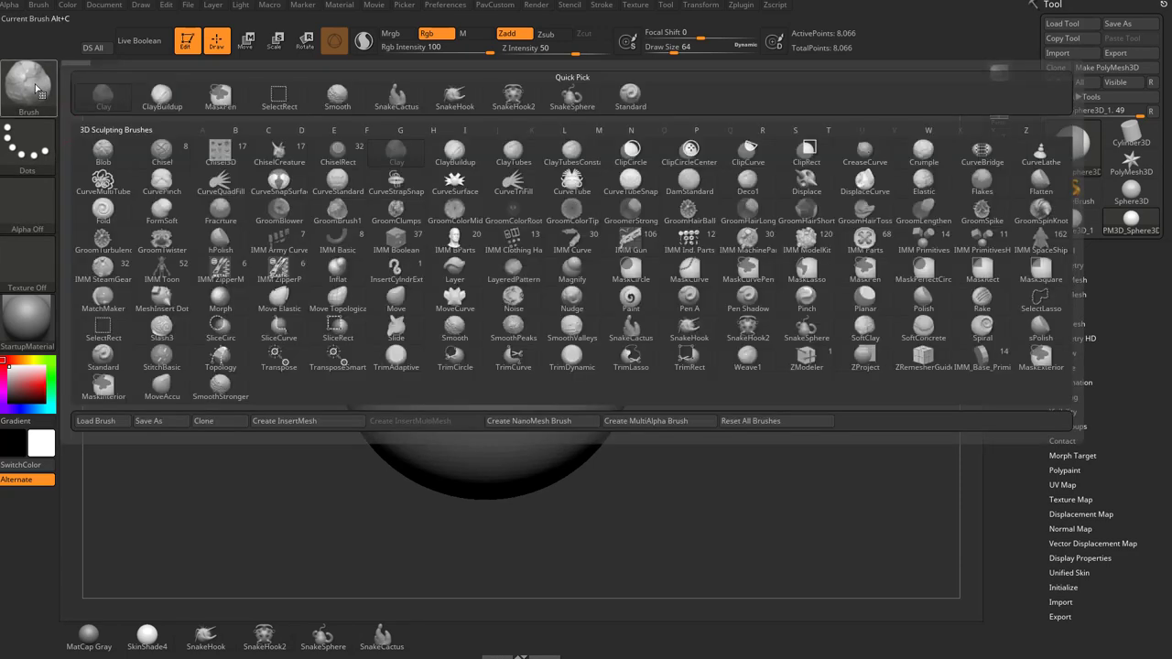
{"action": "left_click", "coordinate": [630, 95]}
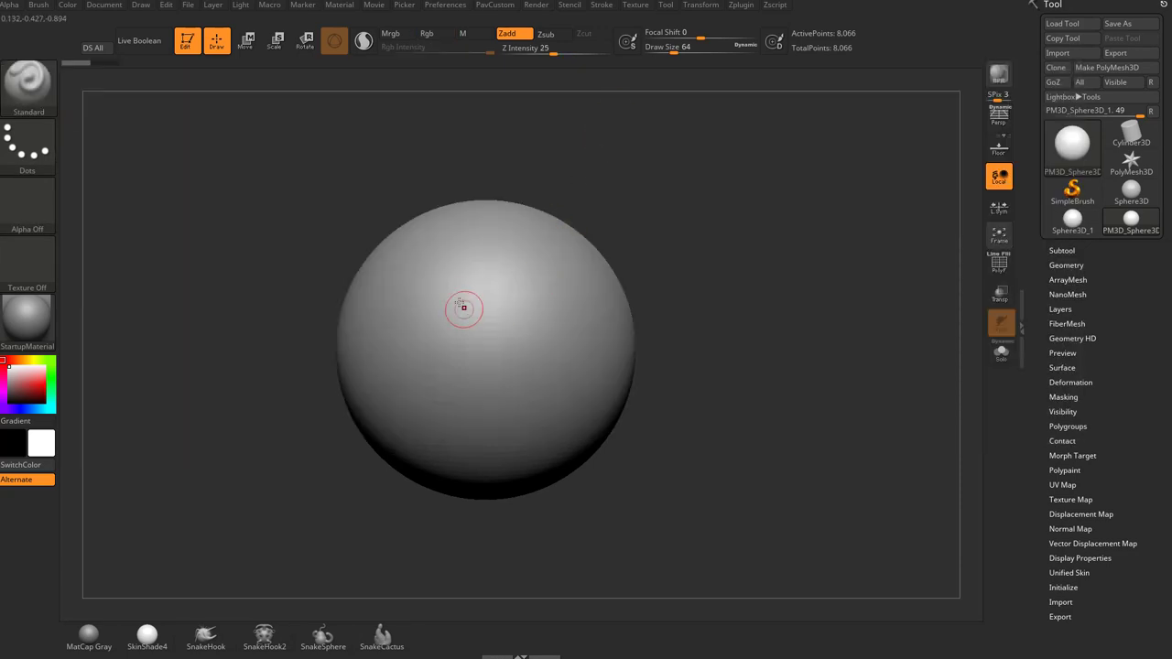
{"action": "mouse_move", "coordinate": [418, 259]}
{"action": "left_mouse_down"}
{"action": "mouse_move", "coordinate": [555, 366]}
{"action": "mouse_move", "coordinate": [520, 296]}
{"action": "mouse_move", "coordinate": [397, 295]}
{"action": "mouse_move", "coordinate": [423, 256]}
{"action": "left_mouse_up"}
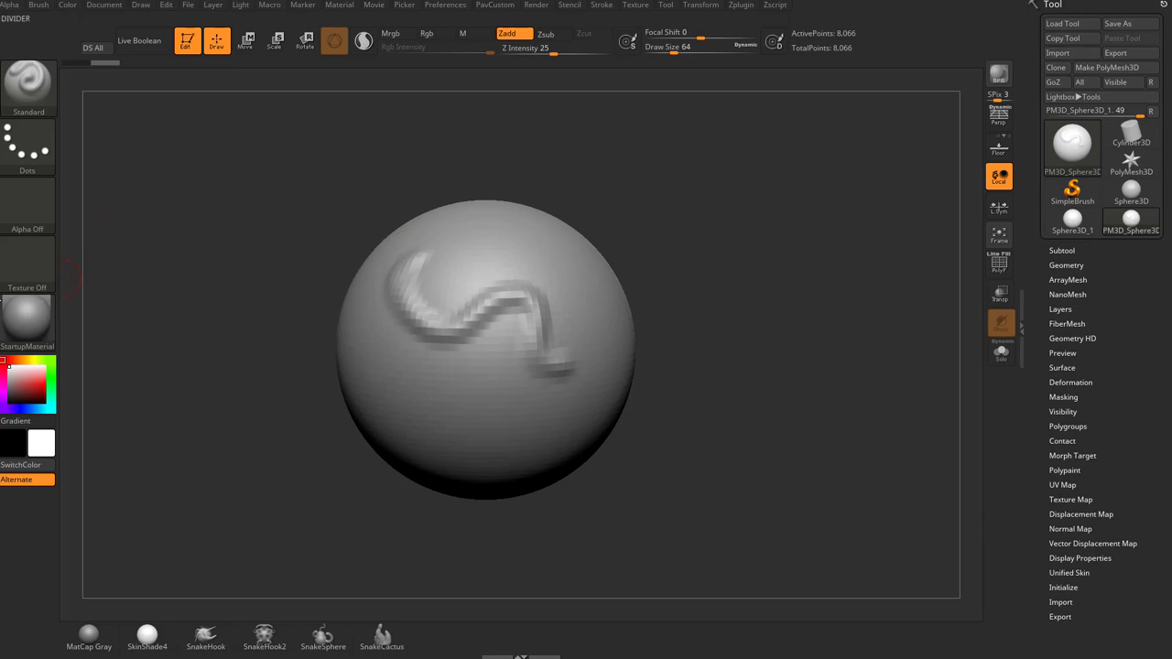
{"action": "left_click", "coordinate": [1, 304]}
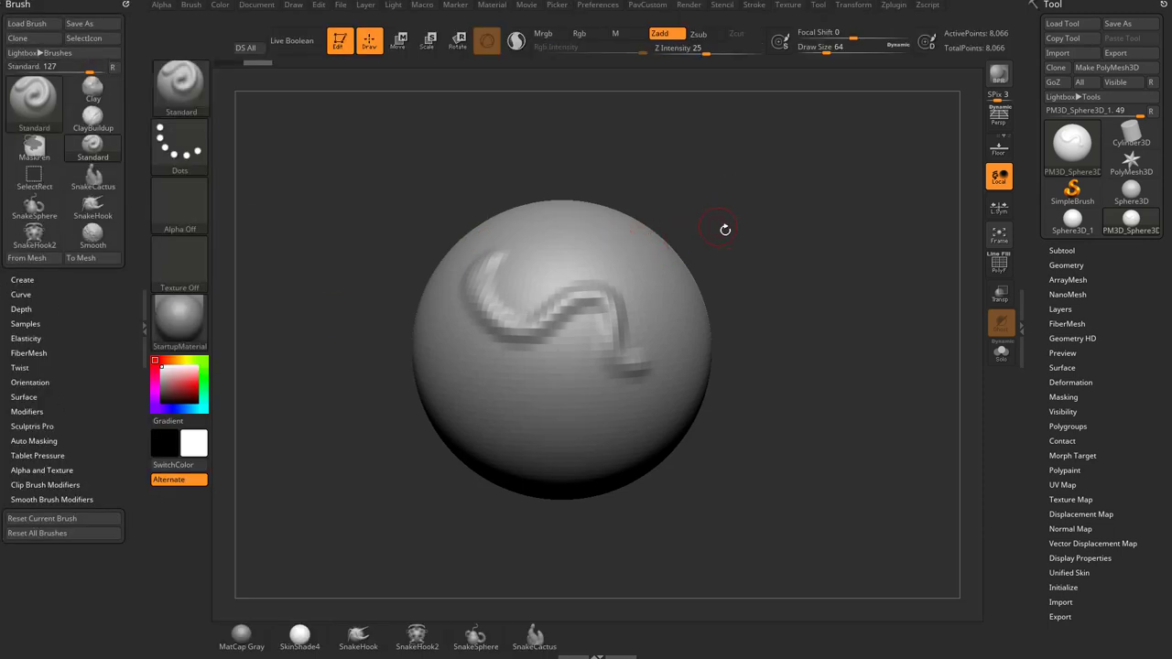
- Set the Draw Size to 59, try sculpting more strokes across the sphere, and undo them
{"action": "mouse_move", "coordinate": [735, 230]}
{"action": "left_mouse_down"}
{"action": "mouse_move", "coordinate": [707, 227]}
{"action": "mouse_move", "coordinate": [777, 229]}
{"action": "left_mouse_up"}
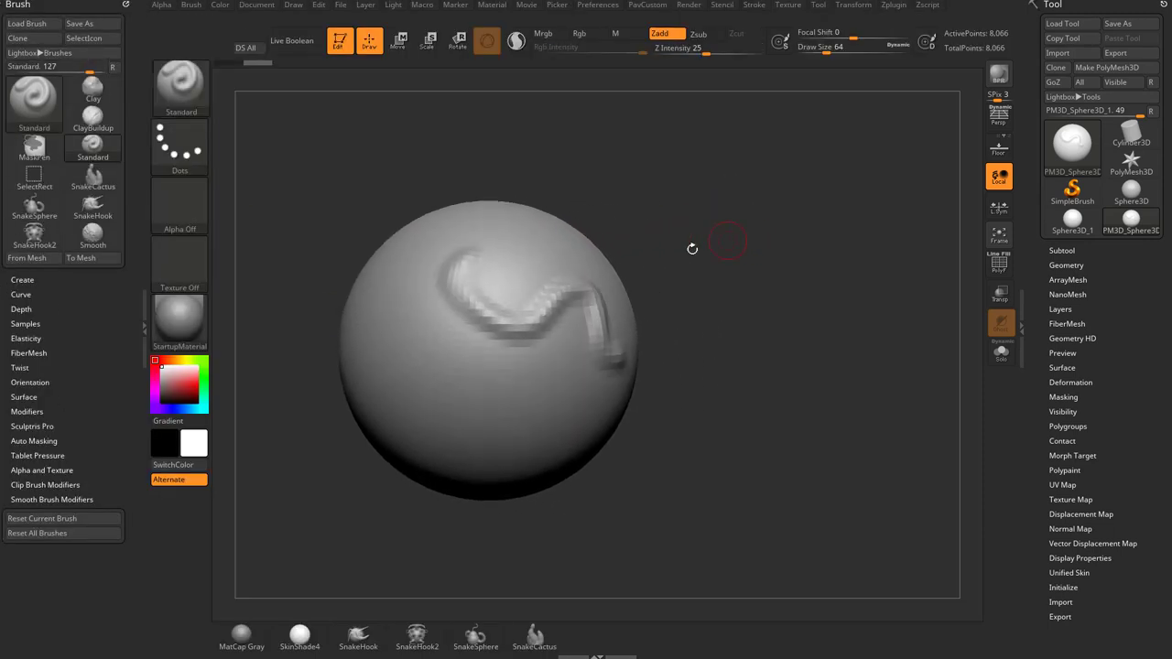
{"action": "key", "text": "s"}
{"action": "left_click", "coordinate": [411, 331]}
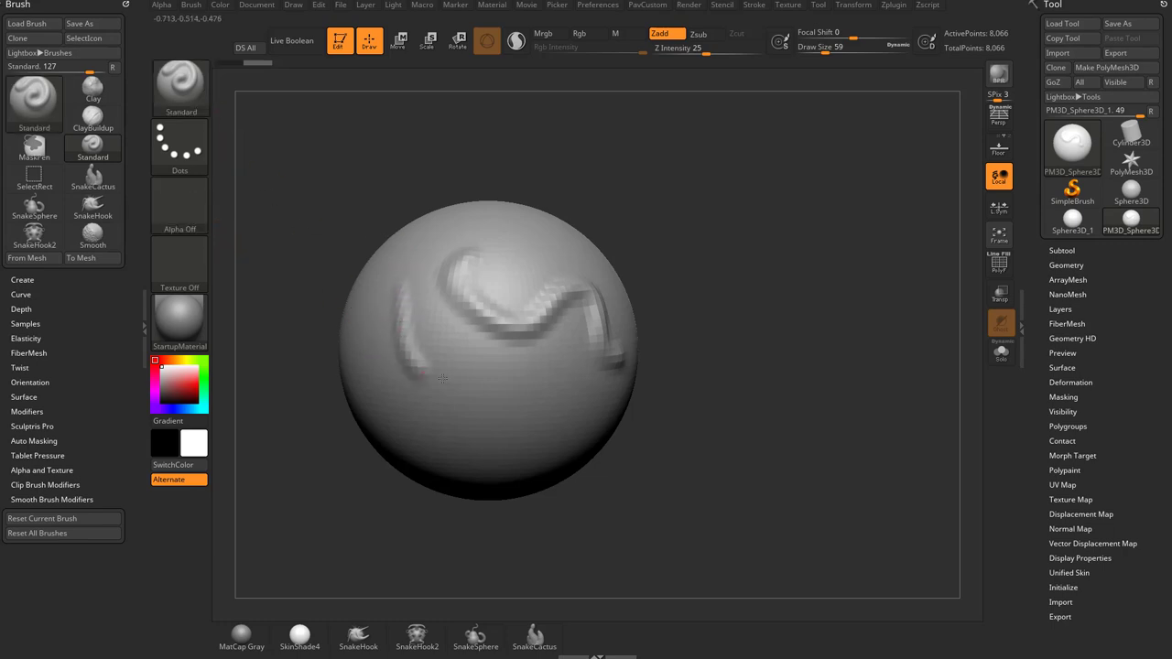
{"action": "key", "text": "ctrl+z"}
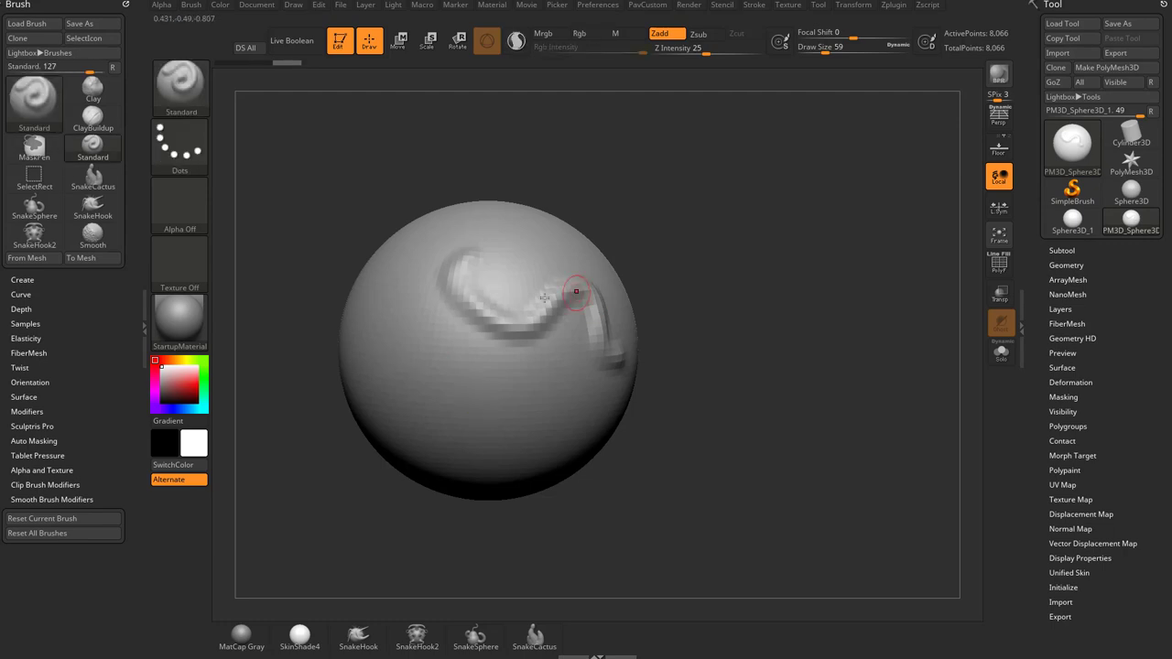
{"action": "mouse_move", "coordinate": [394, 275]}
{"action": "left_mouse_down"}
{"action": "mouse_move", "coordinate": [440, 370]}
{"action": "mouse_move", "coordinate": [641, 360]}
{"action": "left_mouse_up"}
{"action": "key", "text": "ctrl+z"}
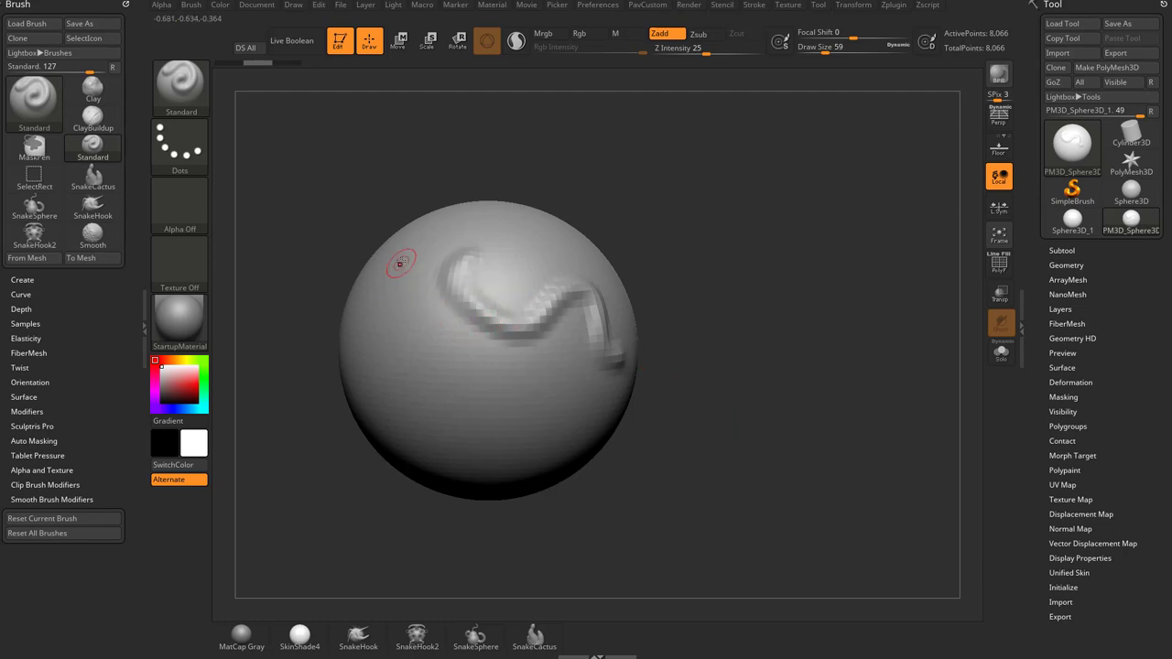
- Sculpt curved raised strokes across the sphere's front below the existing wavy ridge with the Standard brush
{"action": "mouse_move", "coordinate": [391, 291]}
{"action": "left_mouse_down"}
{"action": "mouse_move", "coordinate": [395, 332]}
{"action": "mouse_move", "coordinate": [427, 372]}
{"action": "mouse_move", "coordinate": [540, 397]}
{"action": "mouse_move", "coordinate": [499, 437]}
{"action": "mouse_move", "coordinate": [431, 416]}
{"action": "mouse_move", "coordinate": [365, 368]}
{"action": "left_mouse_up"}
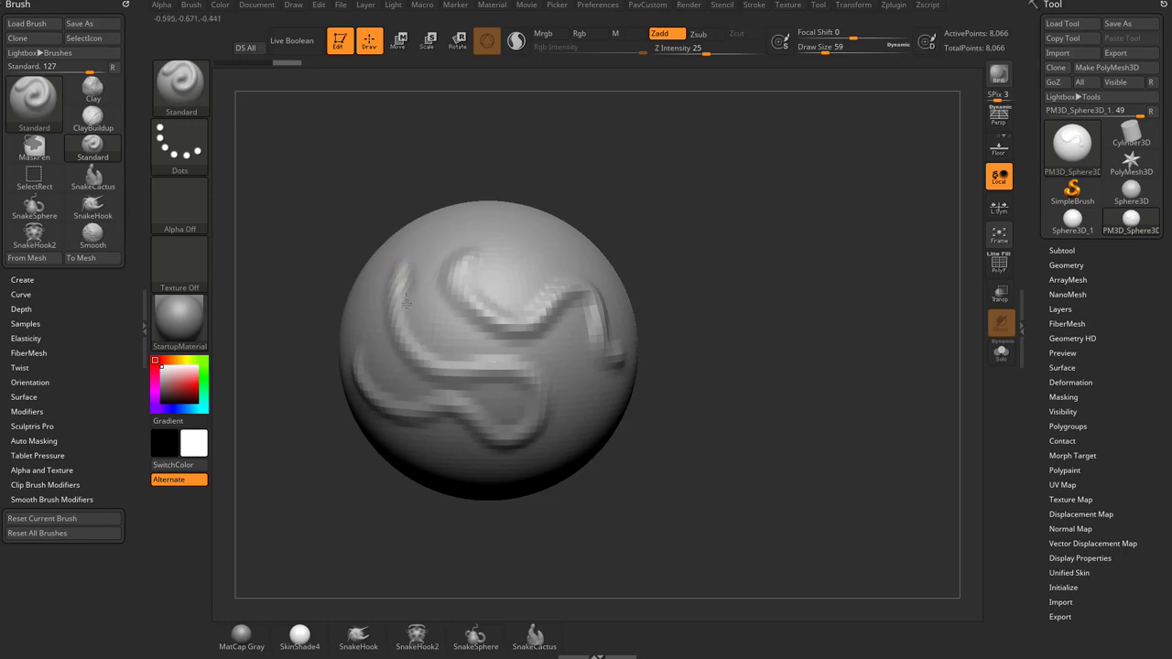
{"action": "mouse_move", "coordinate": [406, 303]}
{"action": "left_mouse_down"}
{"action": "mouse_move", "coordinate": [418, 337]}
{"action": "mouse_move", "coordinate": [483, 359]}
{"action": "mouse_move", "coordinate": [547, 362]}
{"action": "mouse_move", "coordinate": [556, 401]}
{"action": "left_mouse_up"}
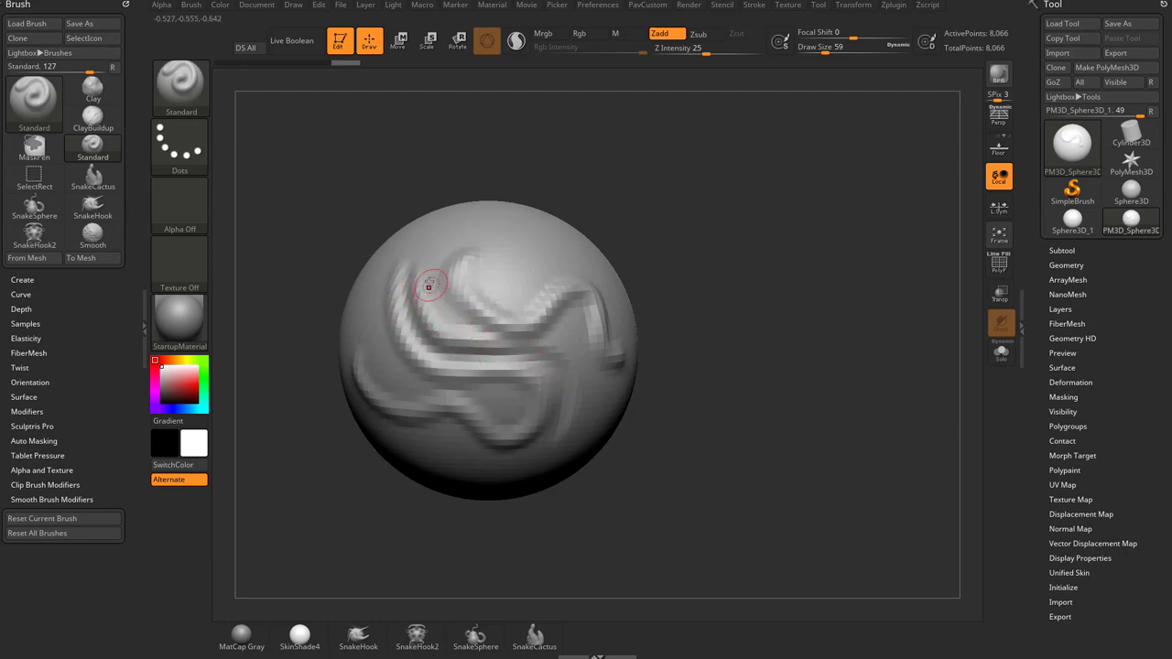
- Select the DamStandard brush, set the Draw Size to 101, and carve an S-shaped groove into a smooth side of the sphere
{"action": "left_click", "coordinate": [193, 108]}
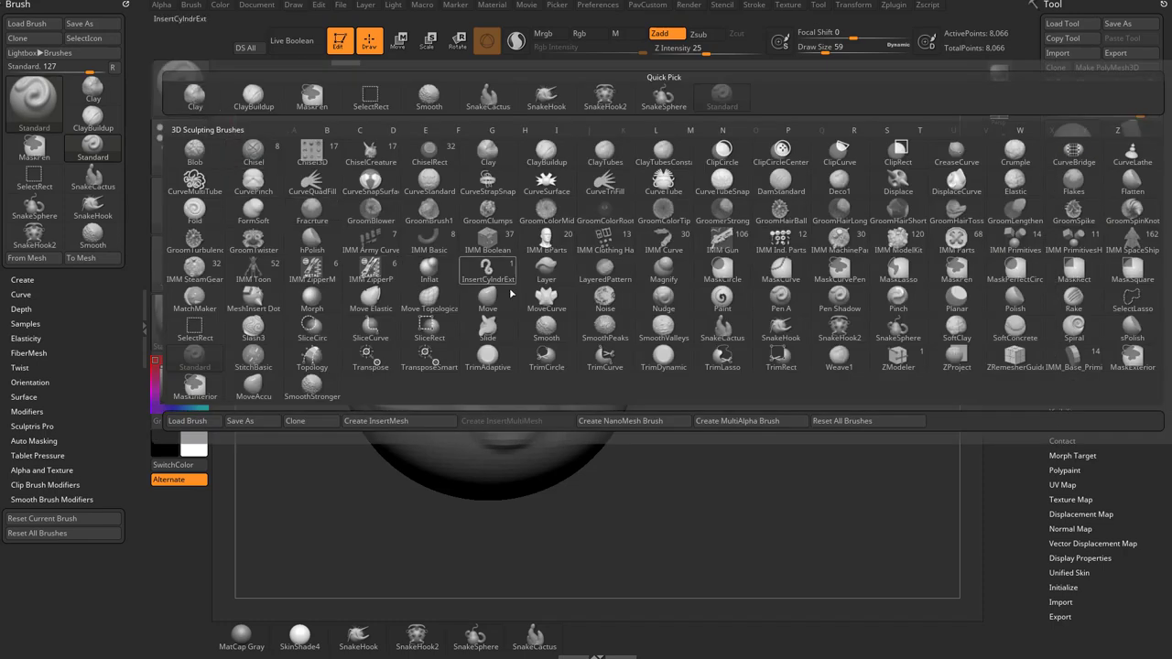
{"action": "left_click", "coordinate": [779, 185]}
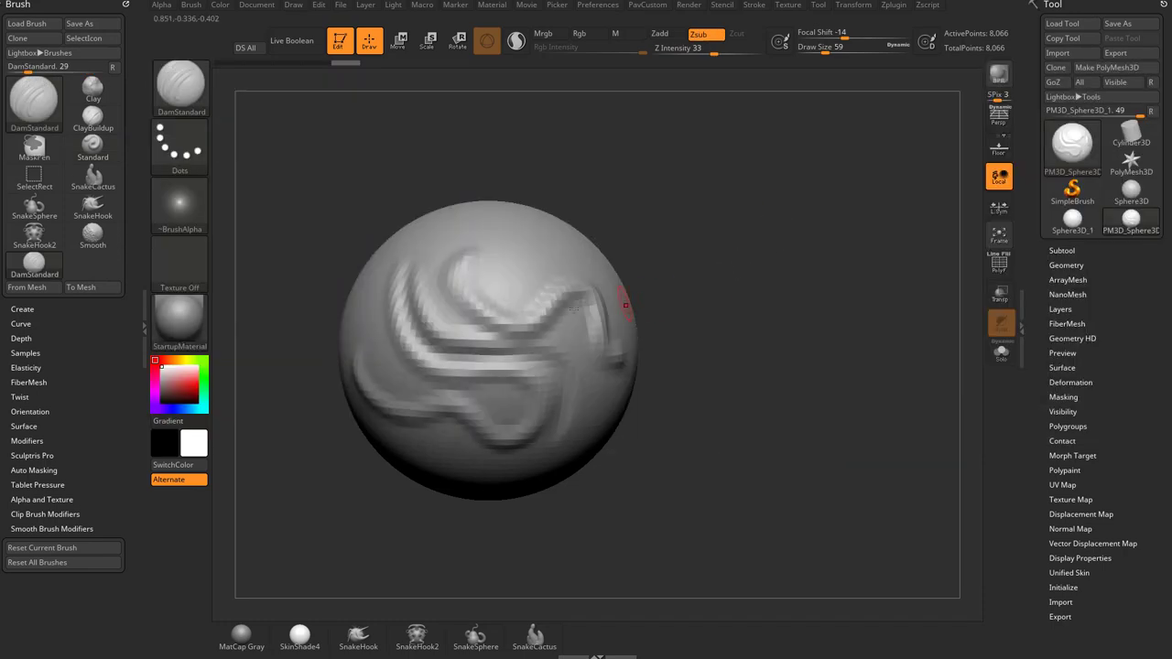
{"action": "left_click_drag", "start_coordinate": [701, 242], "coordinate": [595, 261]}
{"action": "mouse_move", "coordinate": [747, 229]}
{"action": "left_mouse_down"}
{"action": "mouse_move", "coordinate": [694, 243]}
{"action": "mouse_move", "coordinate": [703, 271]}
{"action": "left_mouse_up"}
{"action": "key", "text": "]"}
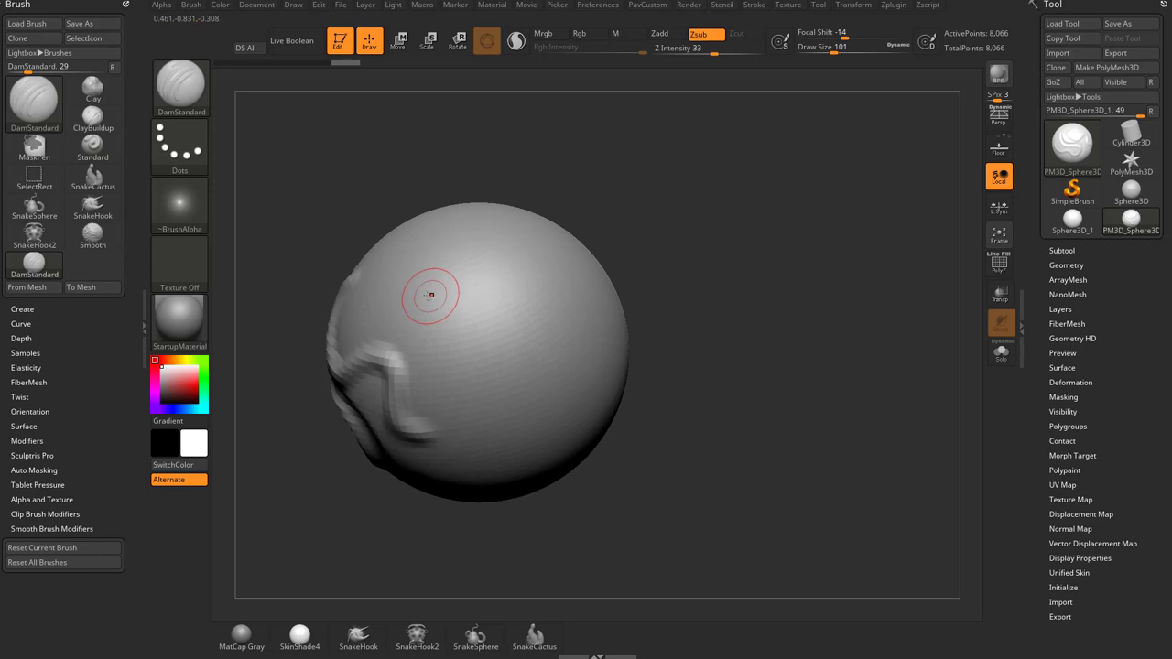
{"action": "mouse_move", "coordinate": [435, 295]}
{"action": "left_mouse_down"}
{"action": "mouse_move", "coordinate": [479, 336]}
{"action": "mouse_move", "coordinate": [556, 331]}
{"action": "left_mouse_up"}
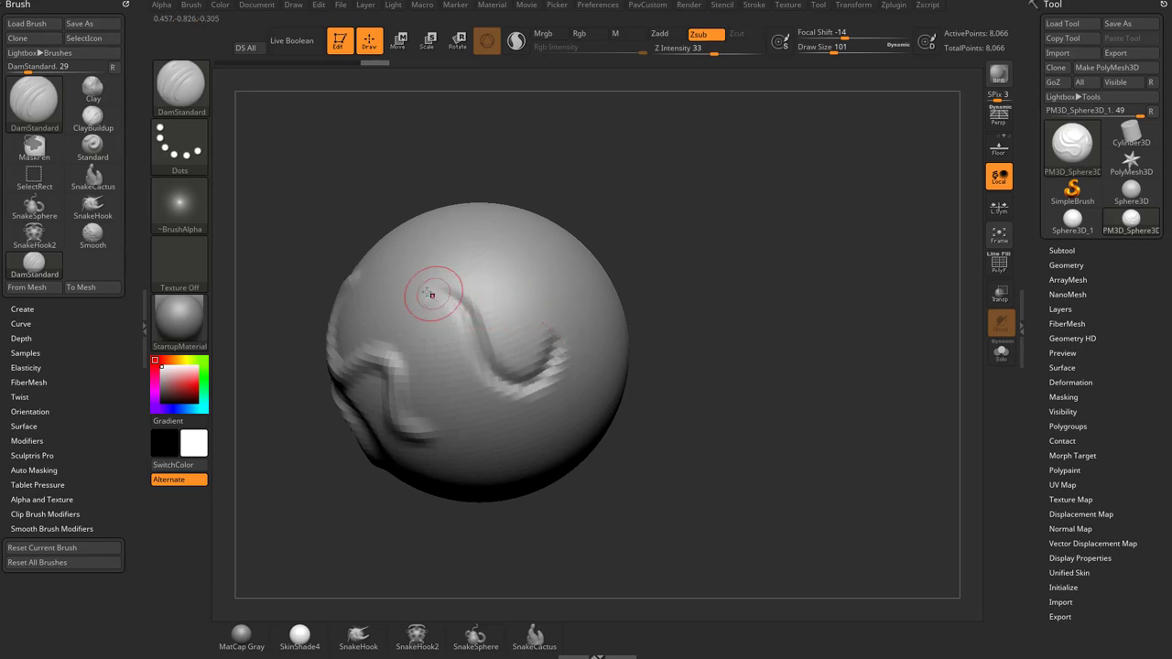
{"action": "mouse_move", "coordinate": [428, 292]}
{"action": "left_mouse_down"}
{"action": "mouse_move", "coordinate": [476, 311]}
{"action": "mouse_move", "coordinate": [507, 374]}
{"action": "mouse_move", "coordinate": [554, 332]}
{"action": "left_mouse_up"}
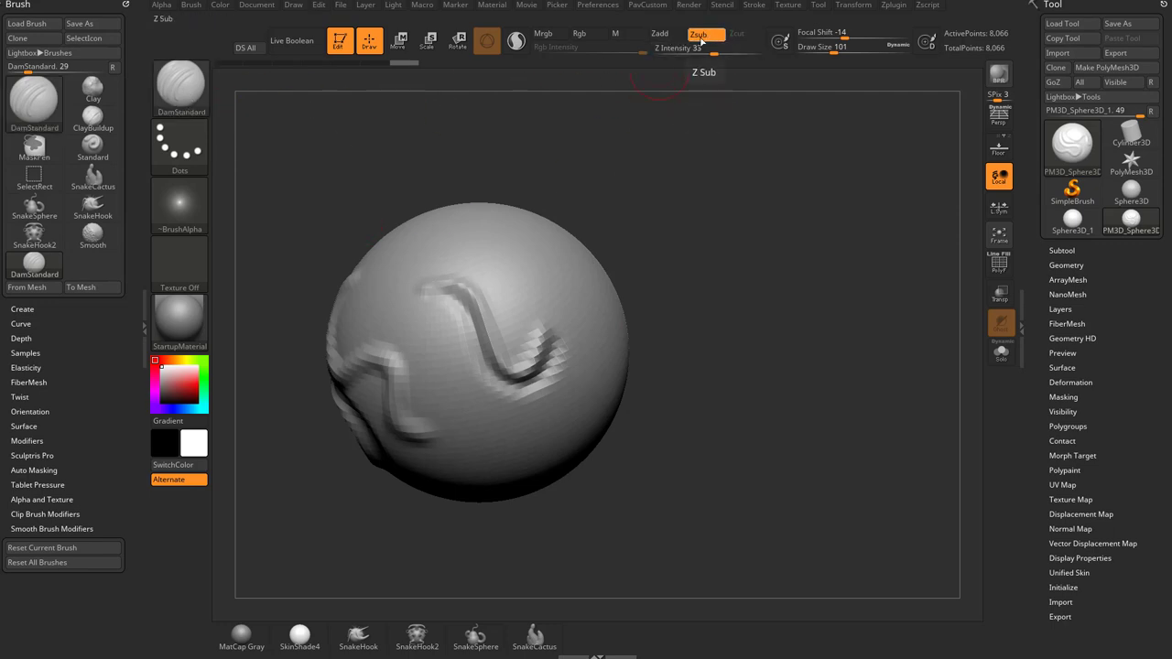
- Switch to the Standard brush with a Draw Size of 97, then sculpt a curved raised stroke beside the groove and carve along it
{"action": "left_click", "coordinate": [187, 94]}
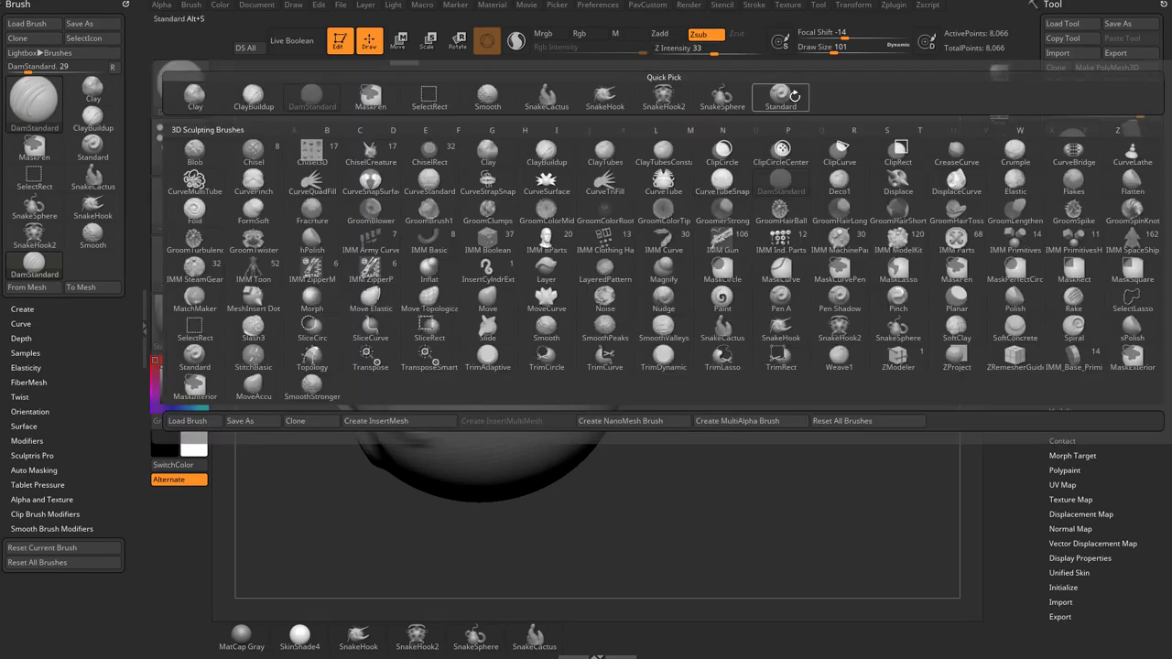
{"action": "left_click", "coordinate": [780, 97]}
{"action": "mouse_move", "coordinate": [665, 218]}
{"action": "left_mouse_down"}
{"action": "mouse_move", "coordinate": [675, 205]}
{"action": "mouse_move", "coordinate": [703, 226]}
{"action": "mouse_move", "coordinate": [699, 260]}
{"action": "left_mouse_up"}
{"action": "key", "text": "s"}
{"action": "left_click_drag", "start_coordinate": [514, 315], "coordinate": [515, 315]}
{"action": "mouse_move", "coordinate": [646, 282]}
{"action": "left_mouse_down"}
{"action": "mouse_move", "coordinate": [643, 257]}
{"action": "mouse_move", "coordinate": [673, 245]}
{"action": "left_mouse_up"}
{"action": "key", "text": "s"}
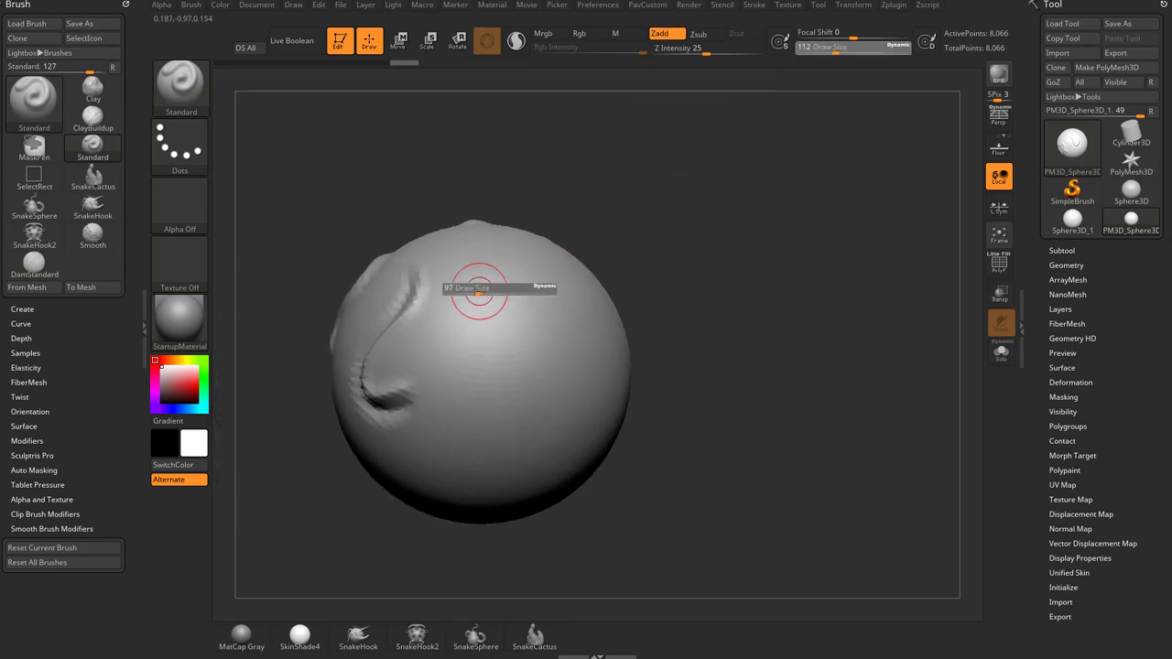
{"action": "left_click", "coordinate": [477, 289]}
{"action": "mouse_move", "coordinate": [465, 282]}
{"action": "left_mouse_down"}
{"action": "mouse_move", "coordinate": [457, 389]}
{"action": "mouse_move", "coordinate": [518, 404]}
{"action": "mouse_move", "coordinate": [579, 363]}
{"action": "left_mouse_up"}
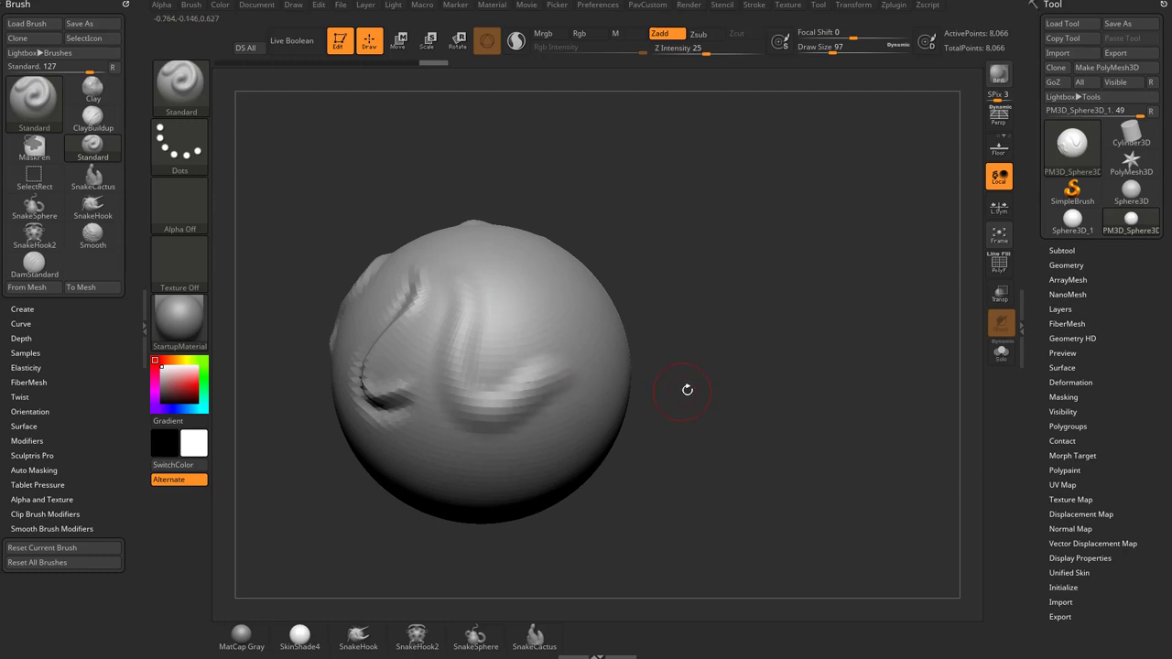
{"action": "left_click_drag", "start_coordinate": [661, 371], "coordinate": [623, 395]}
{"action": "mouse_move", "coordinate": [529, 412]}
{"action": "left_mouse_down", "text": "alt"}
{"action": "mouse_move", "coordinate": [464, 421]}
{"action": "mouse_move", "coordinate": [470, 298]}
{"action": "left_mouse_up", "text": "alt"}
- Select the Clay brush and sculpt raised and recessed strokes below the existing curves on the sphere
{"action": "left_click", "coordinate": [188, 88]}
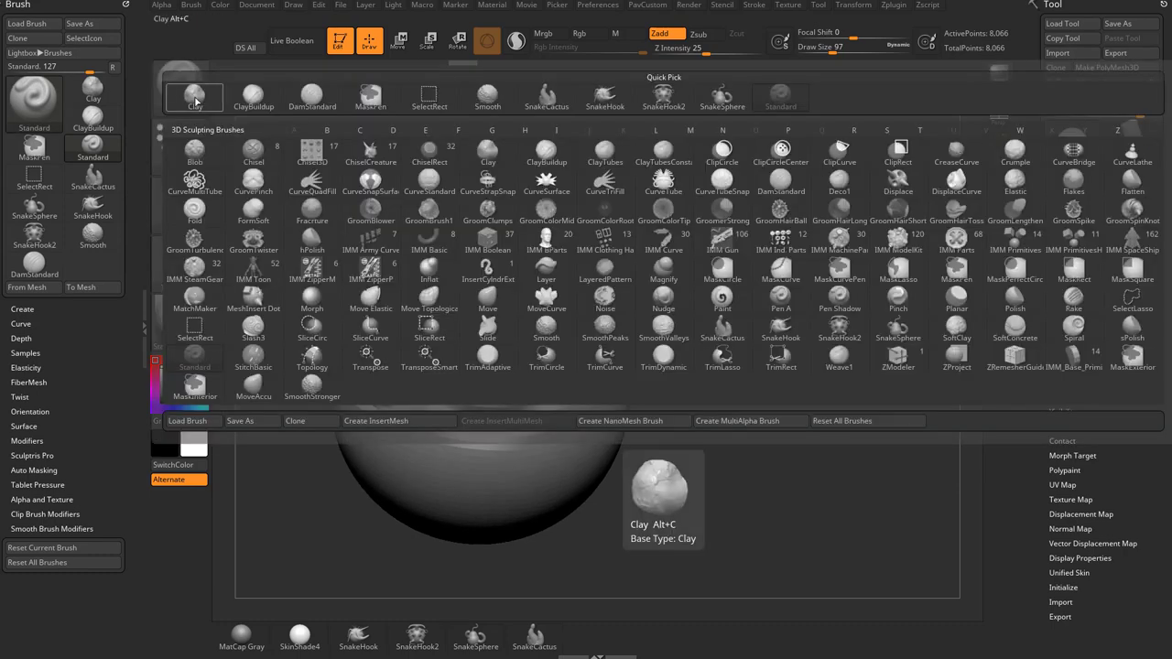
{"action": "left_click", "coordinate": [200, 103]}
{"action": "mouse_move", "coordinate": [425, 423]}
{"action": "left_mouse_down"}
{"action": "mouse_move", "coordinate": [428, 439]}
{"action": "mouse_move", "coordinate": [503, 465]}
{"action": "mouse_move", "coordinate": [540, 431]}
{"action": "mouse_move", "coordinate": [400, 438]}
{"action": "left_mouse_up"}
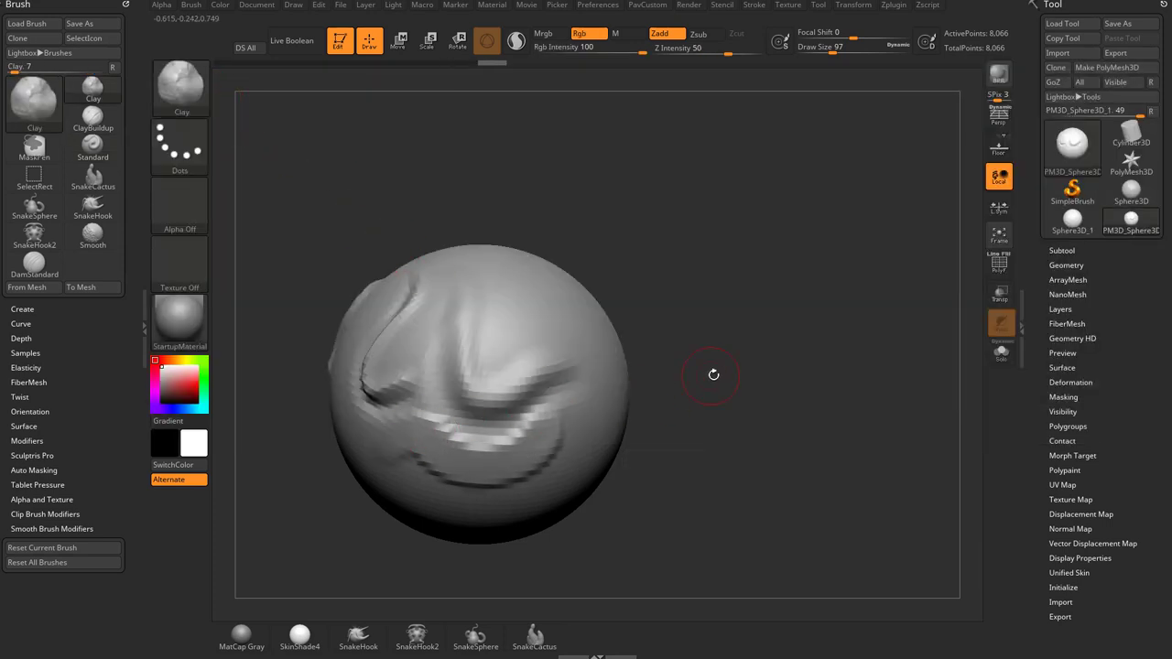
{"action": "mouse_move", "coordinate": [714, 374]}
{"action": "left_mouse_down"}
{"action": "mouse_move", "coordinate": [683, 382]}
{"action": "mouse_move", "coordinate": [712, 342]}
{"action": "mouse_move", "coordinate": [682, 325]}
{"action": "left_mouse_up"}
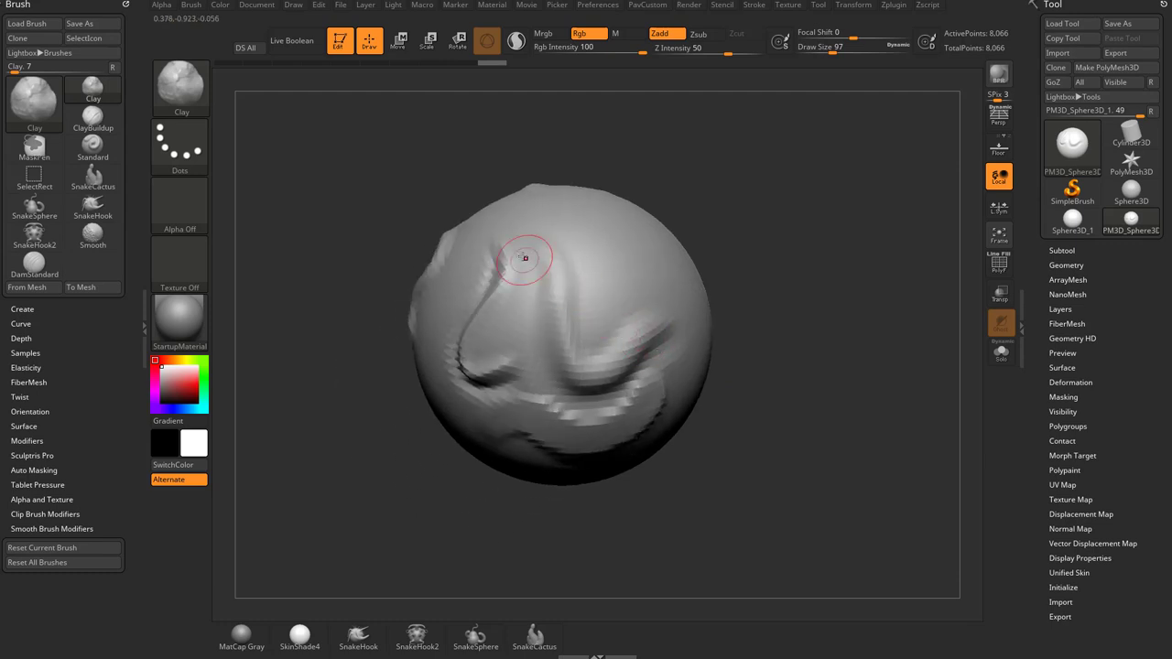
{"action": "left_click_drag", "start_coordinate": [586, 524], "coordinate": [643, 466]}
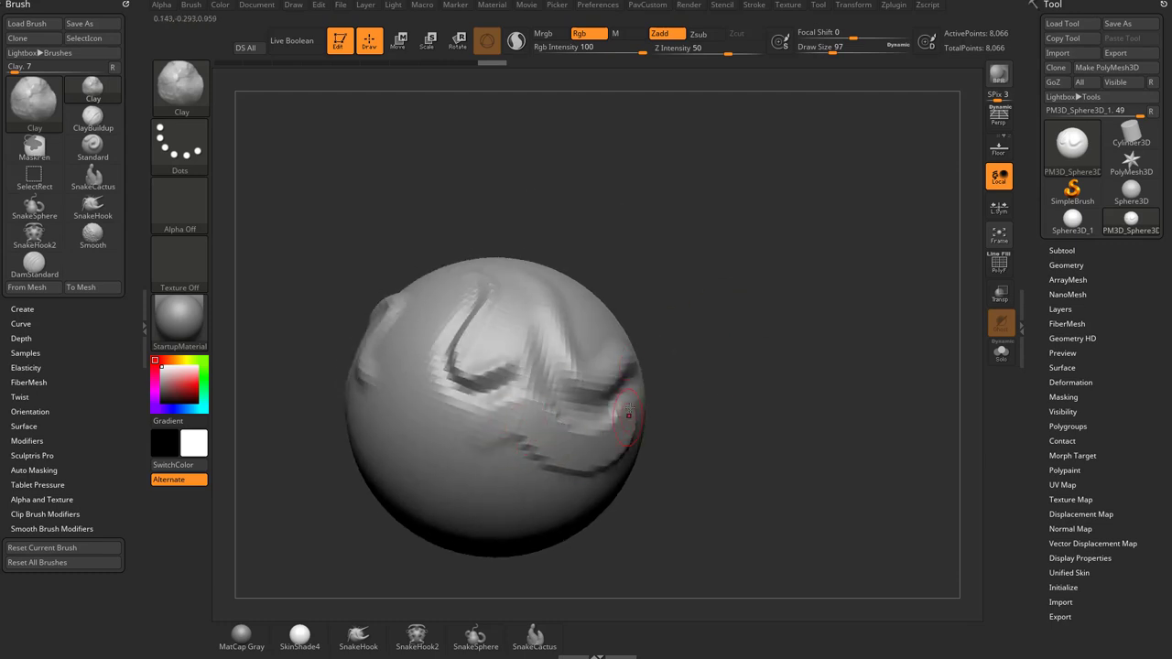
{"action": "left_click_drag", "start_coordinate": [416, 548], "coordinate": [353, 520]}
{"action": "mouse_move", "coordinate": [522, 425]}
{"action": "left_mouse_down"}
{"action": "mouse_move", "coordinate": [566, 437]}
{"action": "mouse_move", "coordinate": [644, 404]}
{"action": "left_mouse_up"}
{"action": "left_click_drag", "start_coordinate": [737, 381], "coordinate": [758, 387]}
{"action": "mouse_move", "coordinate": [623, 465]}
{"action": "left_mouse_down", "text": "alt"}
{"action": "mouse_move", "coordinate": [547, 472]}
{"action": "mouse_move", "coordinate": [495, 451]}
{"action": "mouse_move", "coordinate": [637, 450]}
{"action": "mouse_move", "coordinate": [499, 427]}
{"action": "left_mouse_up", "text": "alt"}
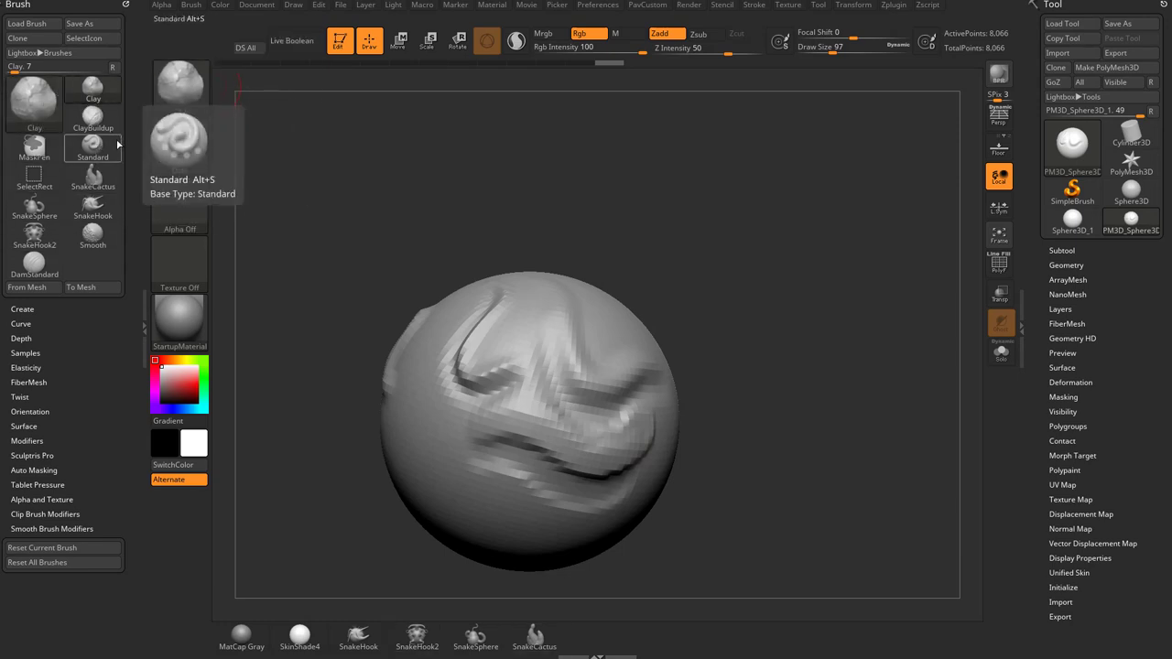
- Select the Standard brush, sculpt a stroke over the recessed curve on the sphere's lower front, and switch back to the Clay brush
{"action": "left_click", "coordinate": [182, 88]}
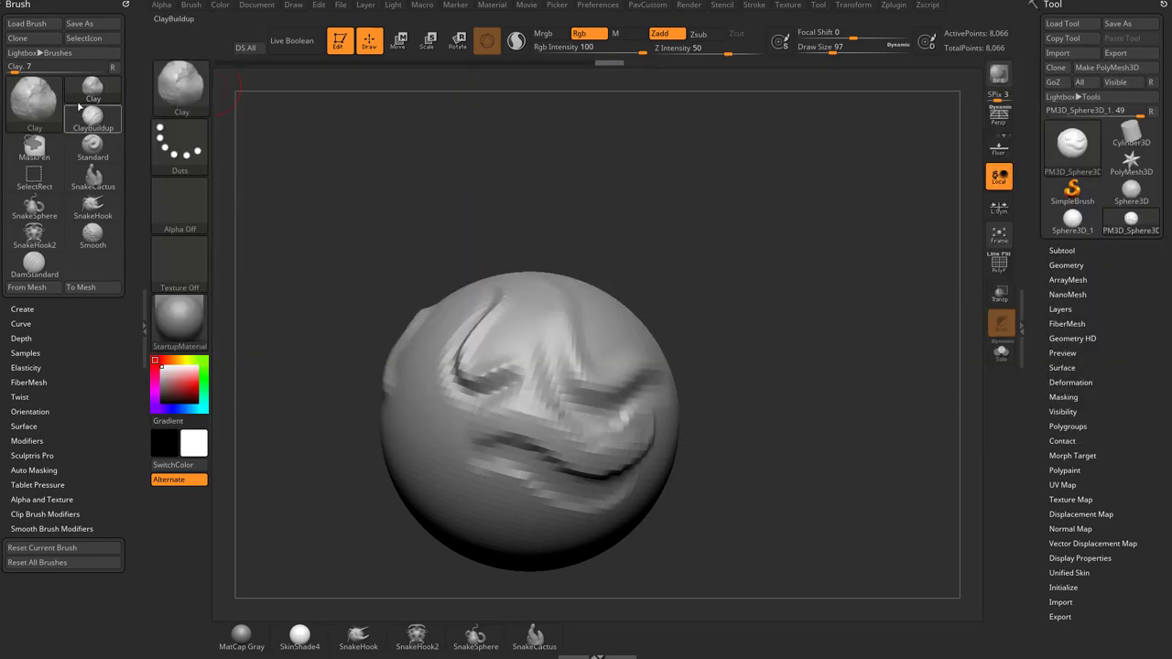
{"action": "left_click", "coordinate": [92, 144]}
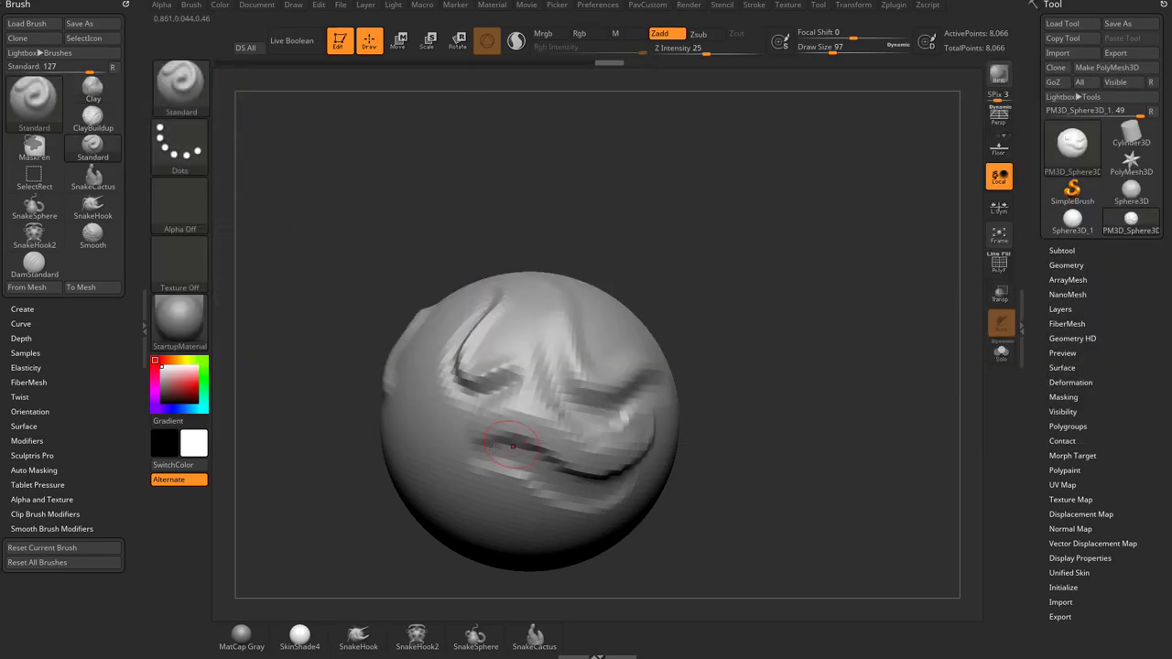
{"action": "left_click_drag", "start_coordinate": [492, 442], "coordinate": [631, 442]}
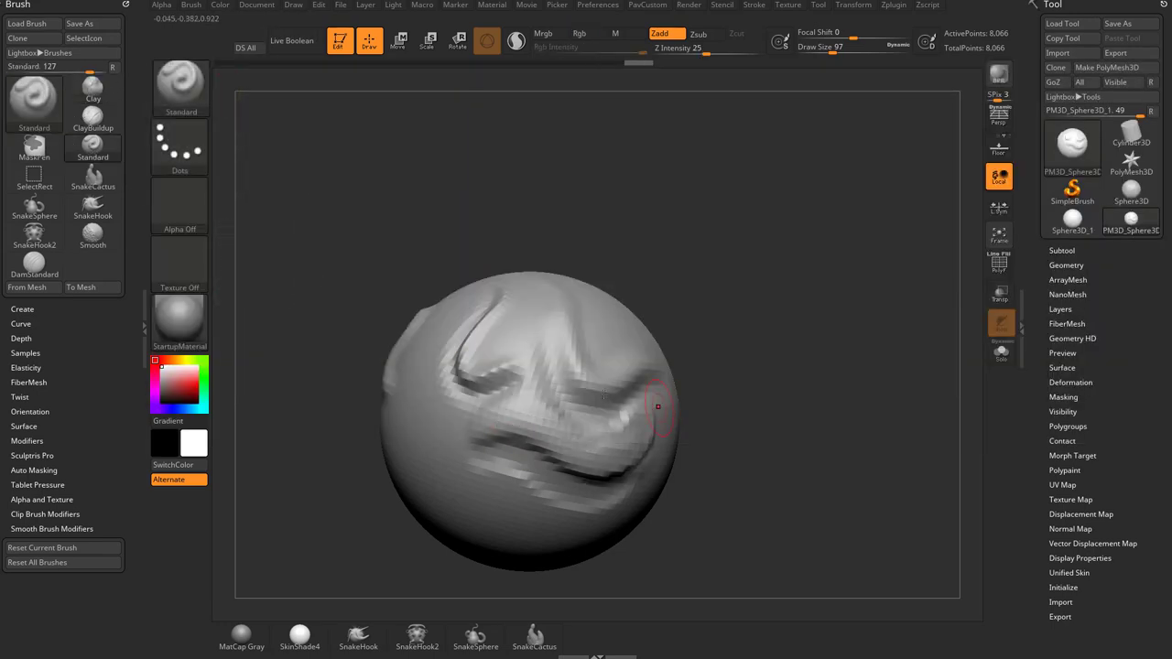
{"action": "left_click", "coordinate": [93, 87]}
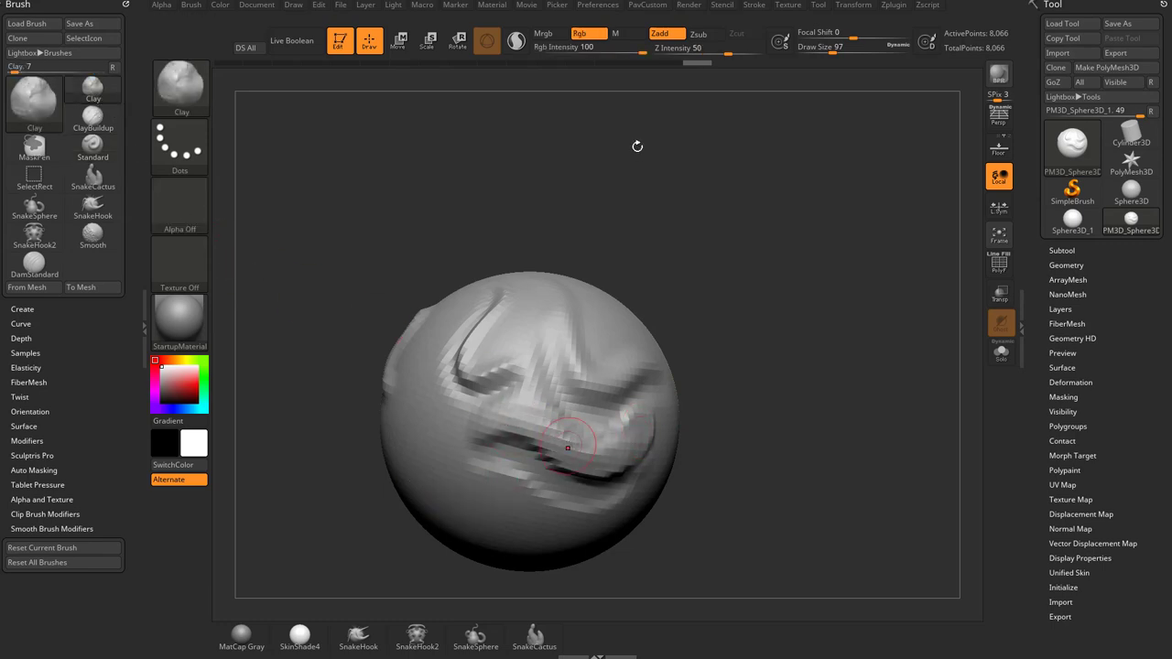
- Open the sculpting brush library several times over the canvas and pick the Blob brush
{"action": "key", "text": "b"}
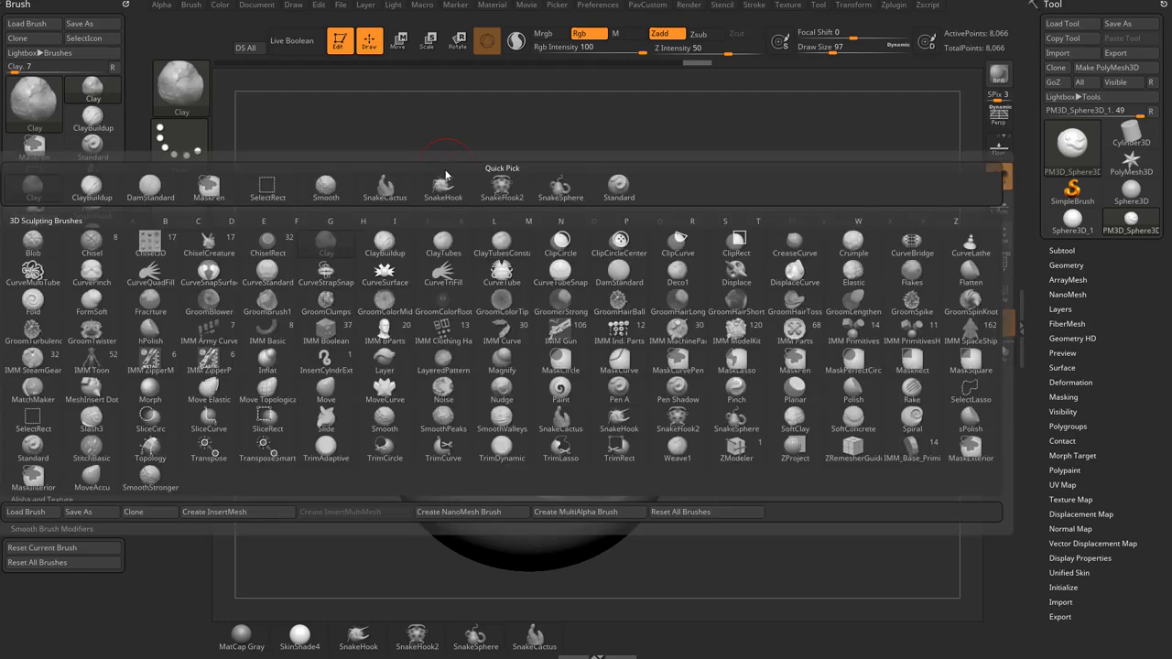
{"action": "key", "text": "b"}
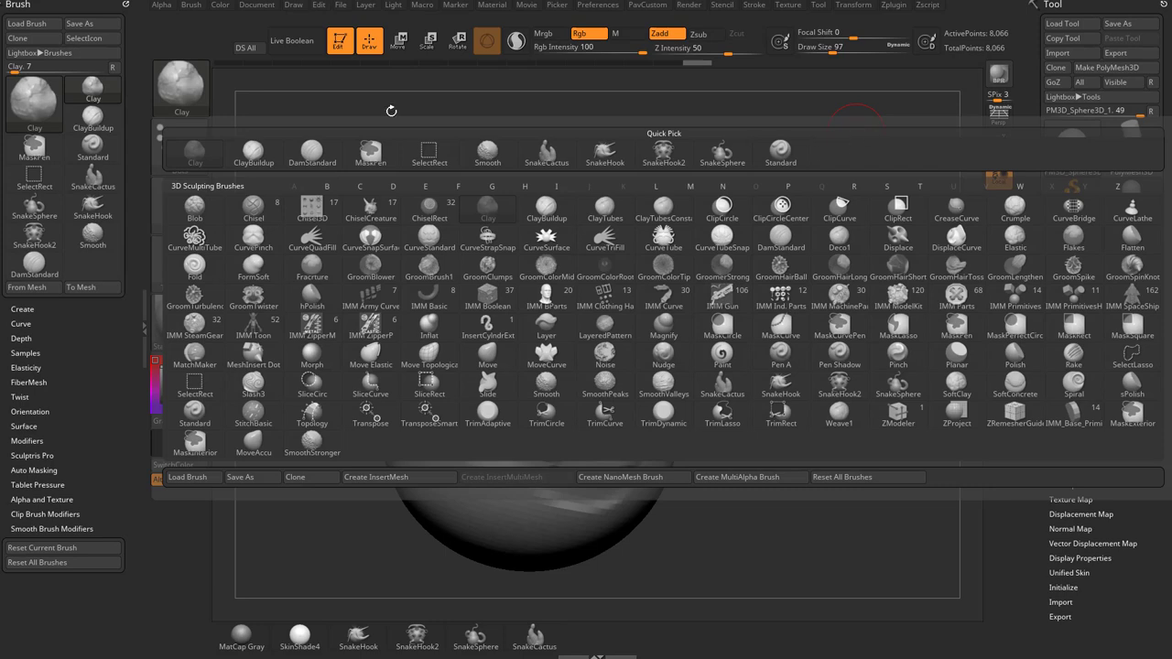
{"action": "key", "text": "b"}
{"action": "key", "text": "b"}
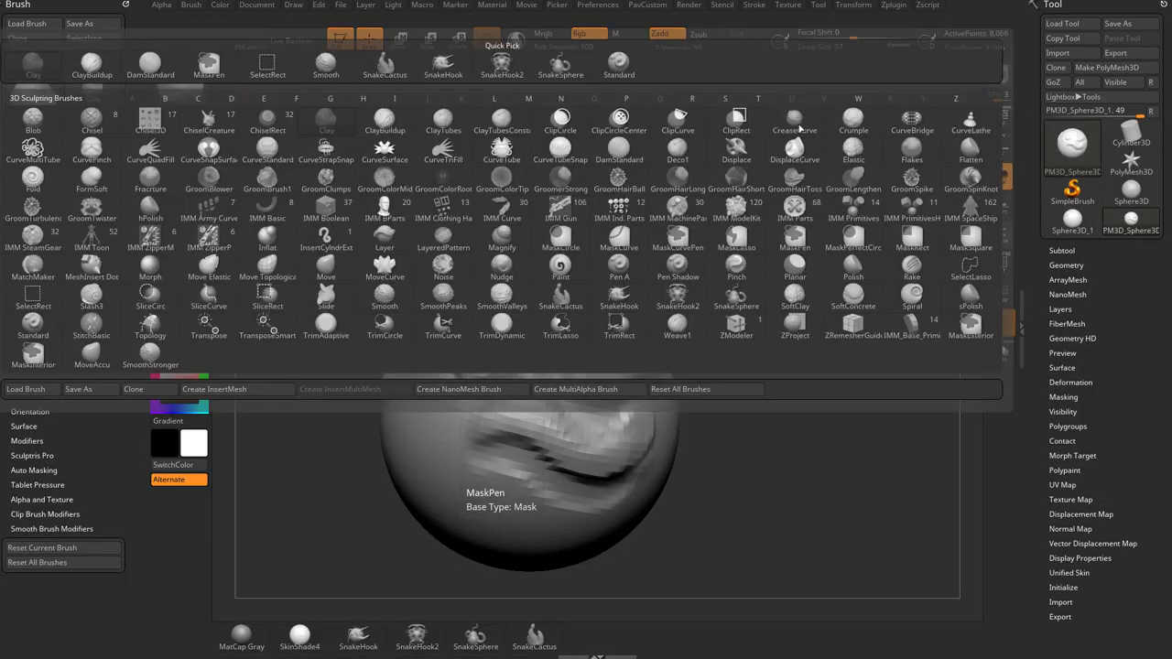
{"action": "key", "text": "b"}
{"action": "key", "text": "b"}
- Filter the brush library to brushes starting with S and select the Standard brush
{"action": "key", "text": "b"}
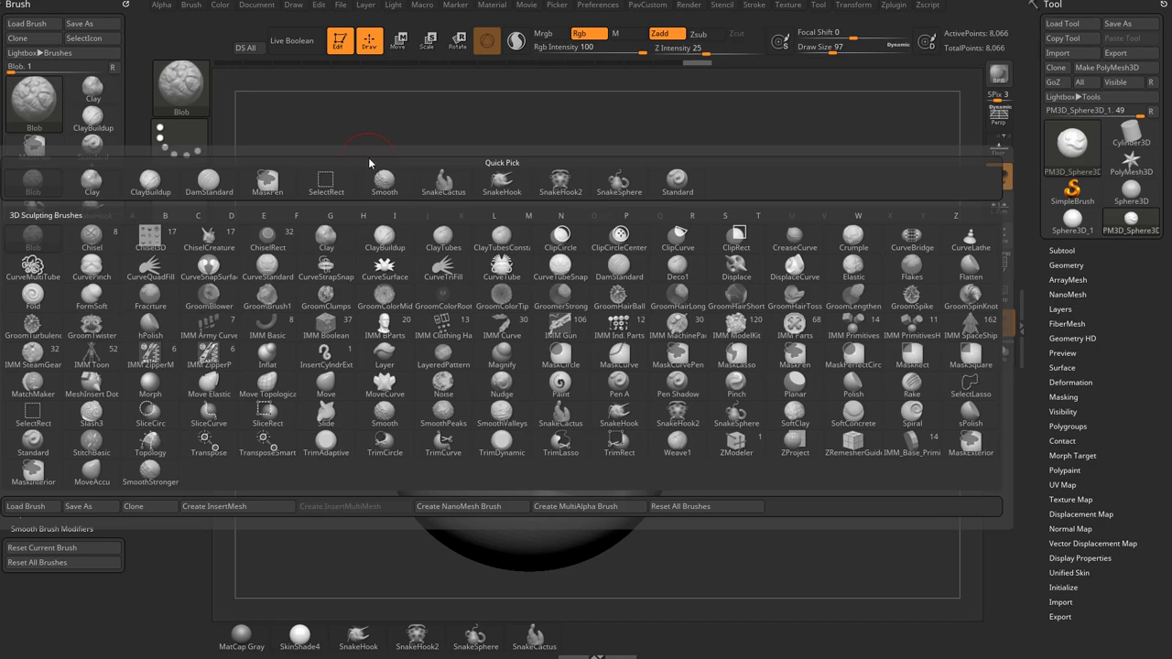
{"action": "key", "text": "s"}
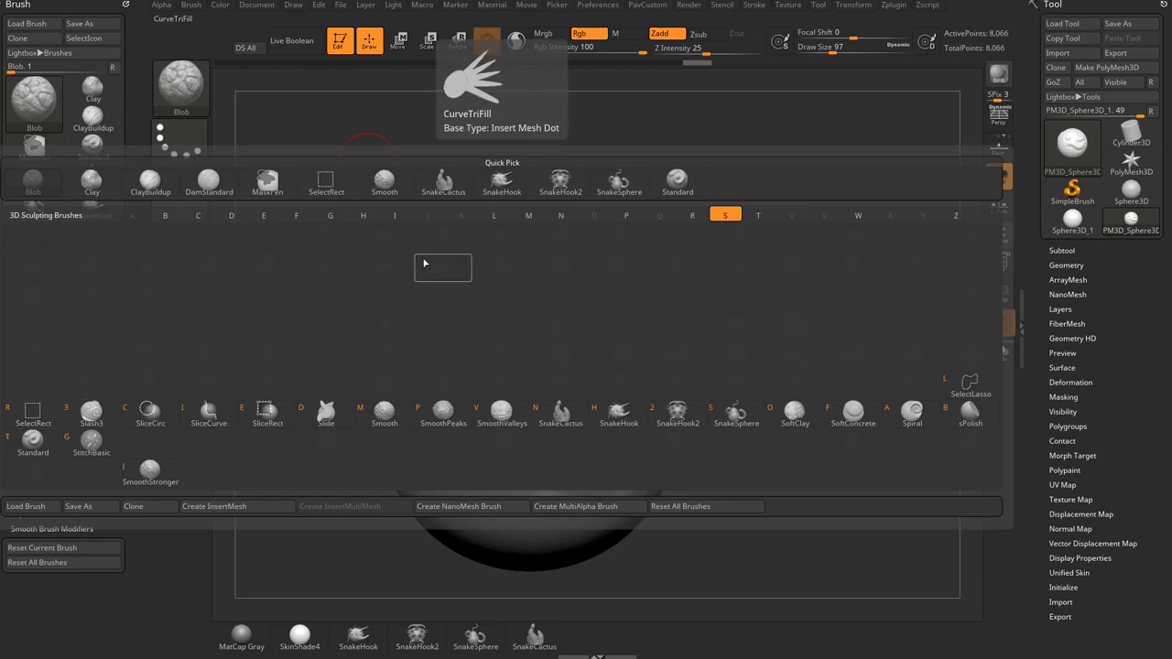
{"action": "key", "text": "t"}
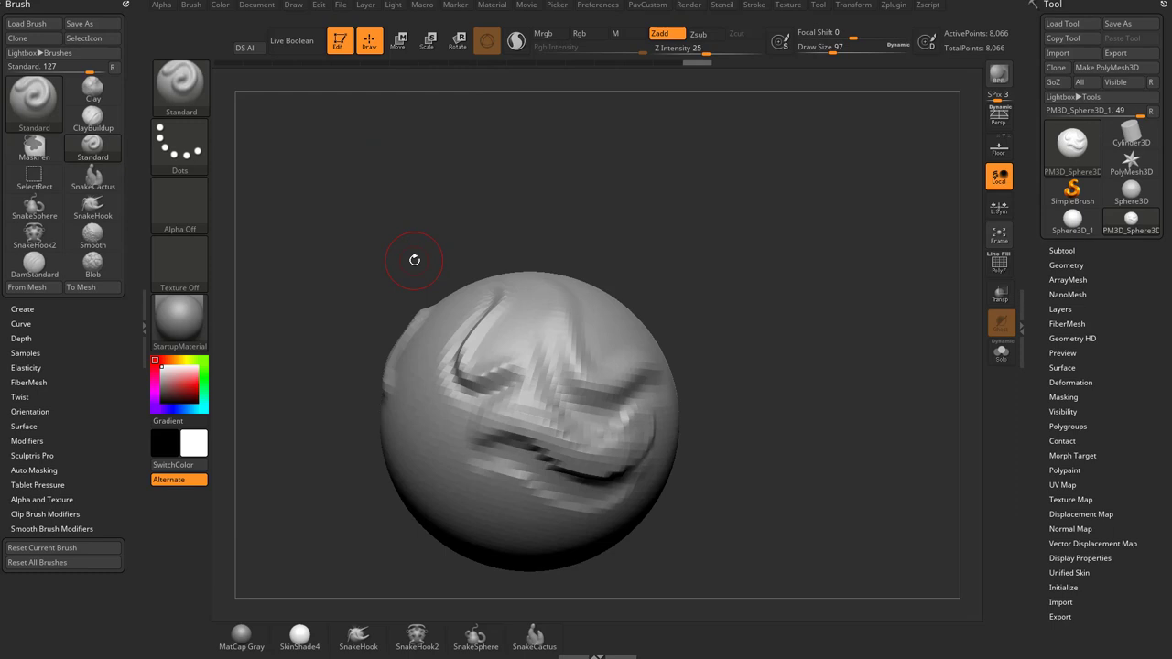
- Filter the brush library to brushes starting with C and select the Clay brush
{"action": "key", "text": "b"}
{"action": "key", "text": "c"}
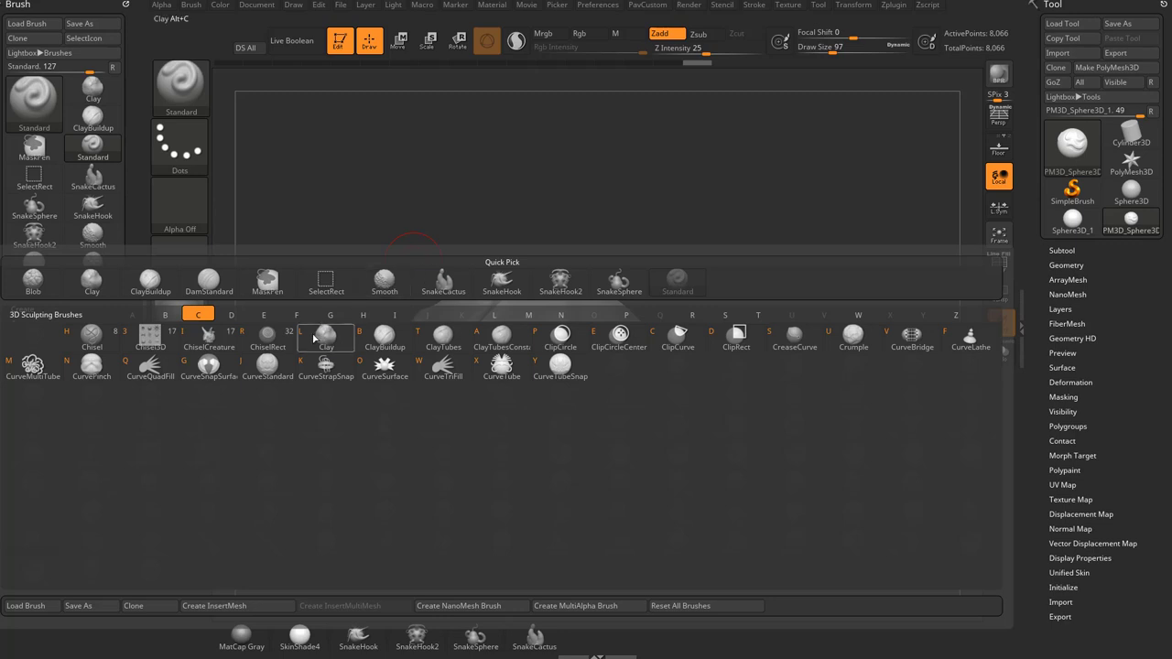
{"action": "key", "text": "l"}
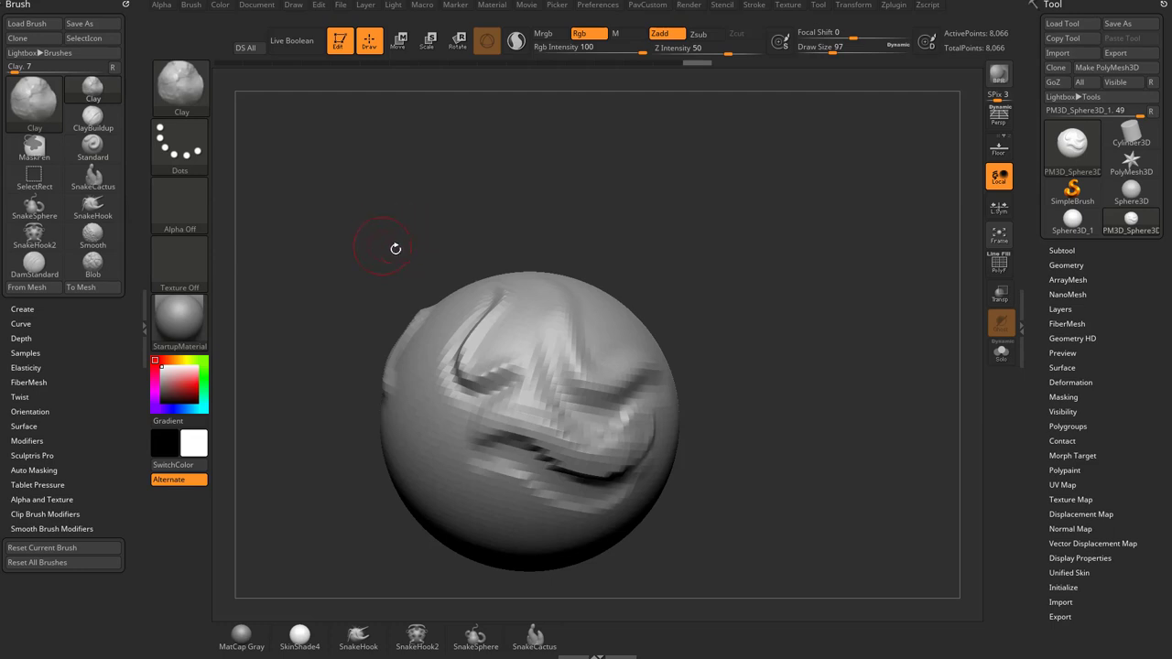
- Filter the brush library to brushes starting with Z and select the ZModeler brush
{"action": "key", "text": "b"}
{"action": "key", "text": "z"}
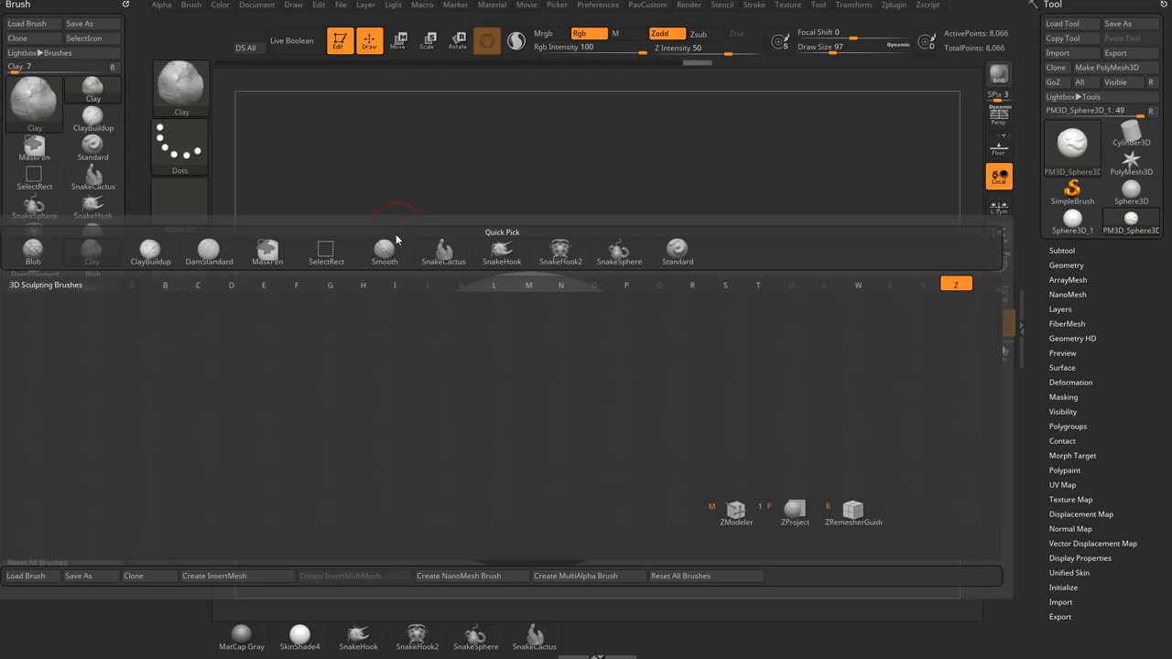
{"action": "key", "text": "m"}
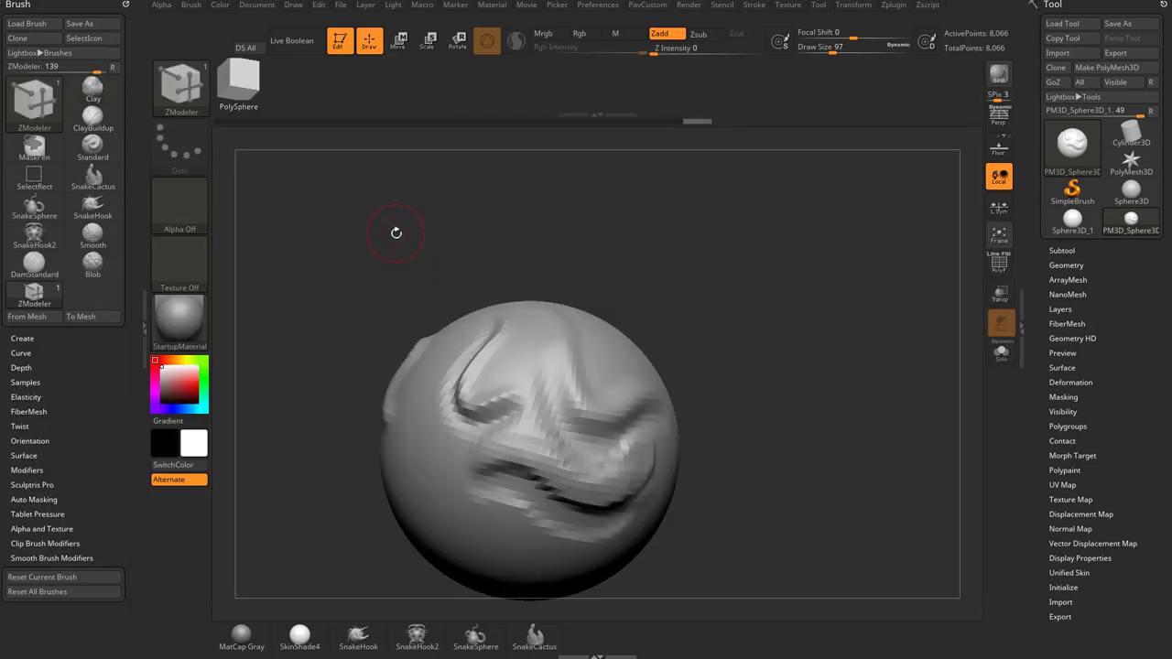
- Switch from the ZModeler brush back to the Standard brush using the brush library's letter filter
{"action": "key", "text": "b"}
{"action": "key", "text": "s"}
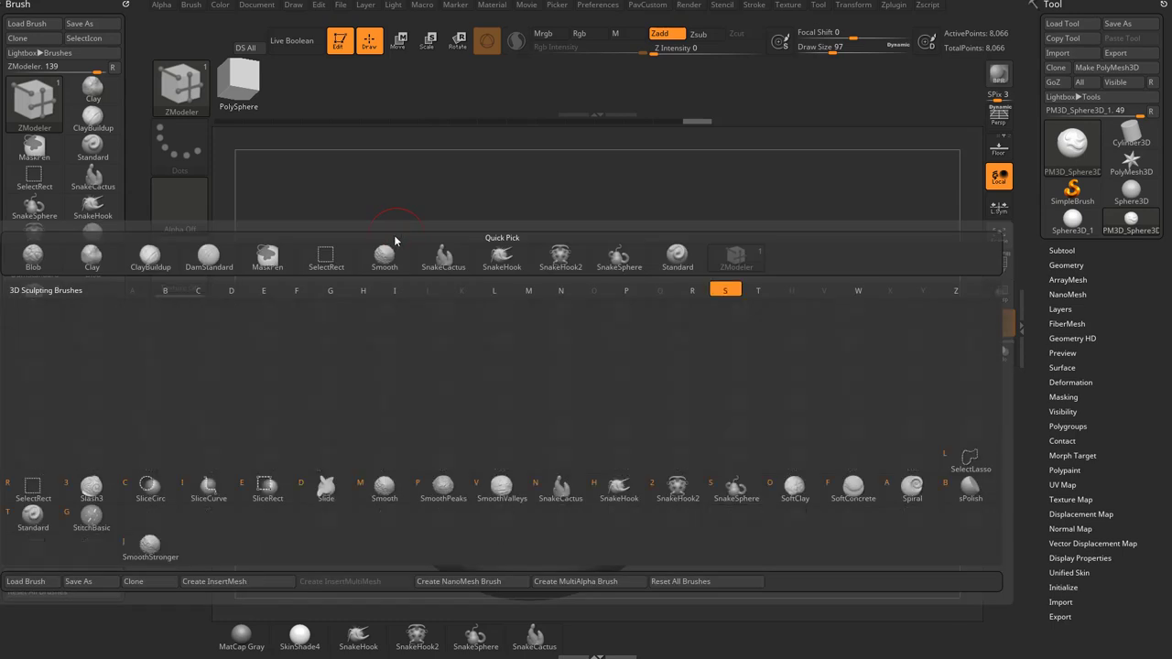
{"action": "key", "text": "t"}
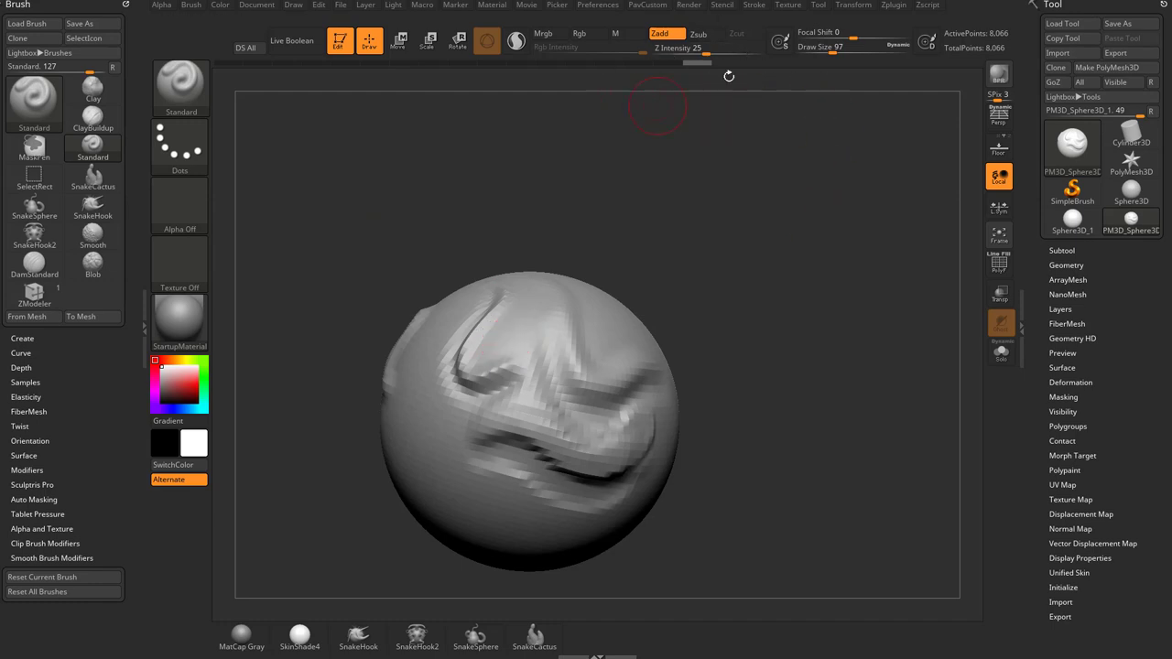
- Sculpt overlapping curved raised and recessed strokes on the sphere's upper front with the Standard brush, reducing the Draw Size to 90
{"action": "mouse_move", "coordinate": [772, 215]}
{"action": "left_mouse_down"}
{"action": "mouse_move", "coordinate": [740, 196]}
{"action": "mouse_move", "coordinate": [756, 225]}
{"action": "left_mouse_up"}
{"action": "mouse_move", "coordinate": [618, 301]}
{"action": "left_mouse_down"}
{"action": "mouse_move", "coordinate": [658, 343]}
{"action": "mouse_move", "coordinate": [597, 271]}
{"action": "left_mouse_up"}
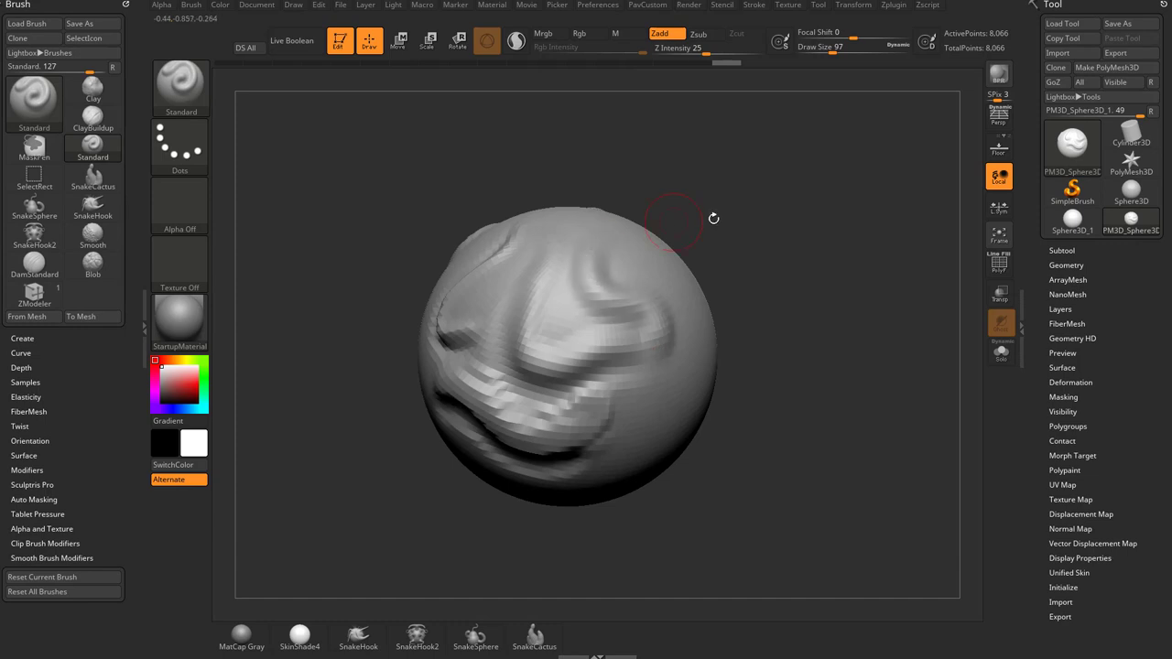
{"action": "left_click_drag", "start_coordinate": [713, 218], "coordinate": [639, 259], "text": "alt"}
{"action": "left_click_drag", "start_coordinate": [526, 287], "coordinate": [575, 372]}
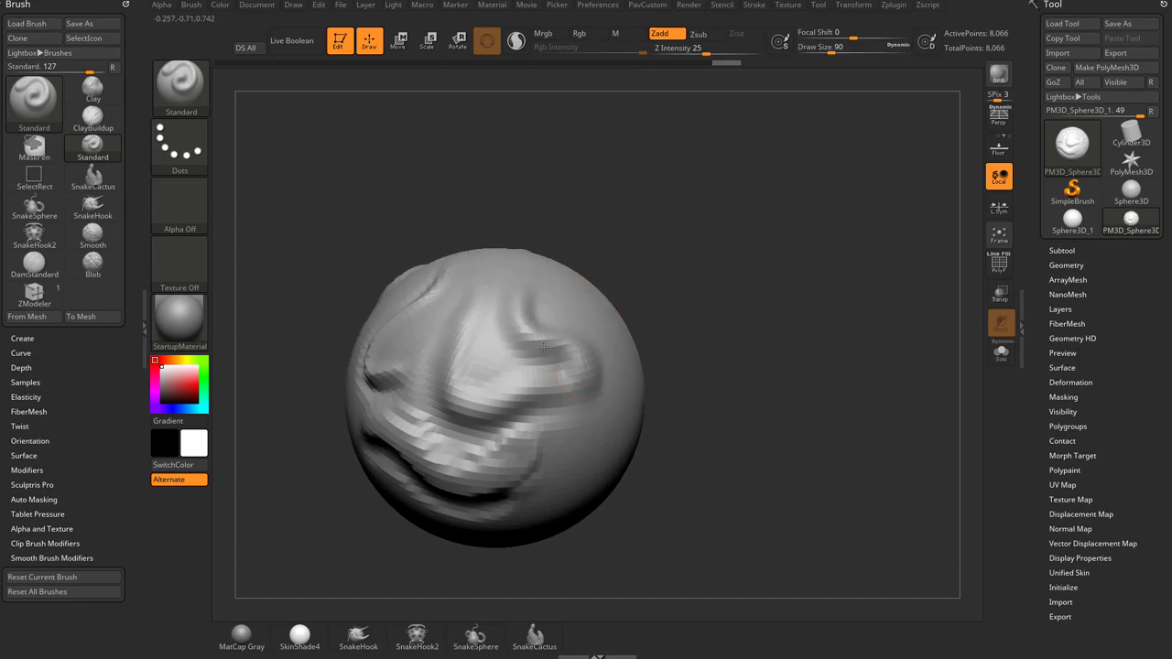
{"action": "left_click_drag", "start_coordinate": [517, 309], "coordinate": [557, 353]}
{"action": "mouse_move", "coordinate": [503, 309]}
{"action": "left_mouse_down"}
{"action": "mouse_move", "coordinate": [545, 368]}
{"action": "mouse_move", "coordinate": [497, 311]}
{"action": "mouse_move", "coordinate": [538, 368]}
{"action": "mouse_move", "coordinate": [540, 247]}
{"action": "left_mouse_up"}
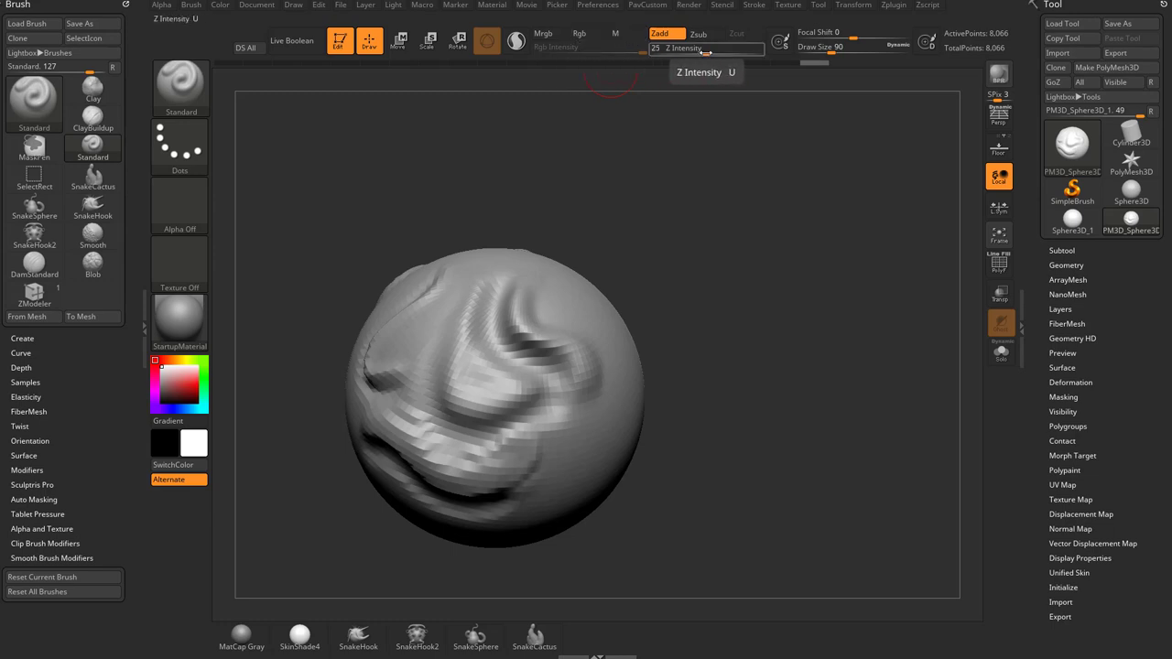
- Raise the Standard brush's Z Intensity to 76 and sculpt a thick curved stroke on the sphere's upper front
{"action": "left_click_drag", "start_coordinate": [709, 51], "coordinate": [734, 53]}
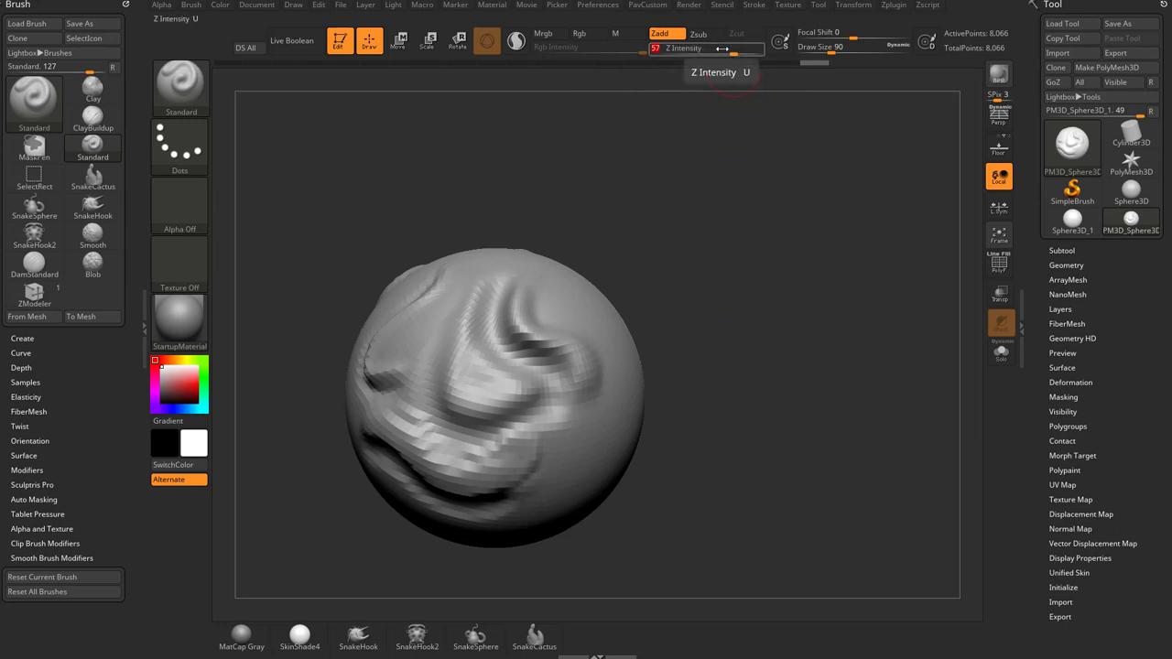
{"action": "key", "text": "ctrl"}
{"action": "left_click_drag", "start_coordinate": [722, 51], "coordinate": [745, 52]}
{"action": "left_click_drag", "start_coordinate": [699, 222], "coordinate": [653, 232]}
{"action": "mouse_move", "coordinate": [564, 277]}
{"action": "left_mouse_down"}
{"action": "mouse_move", "coordinate": [591, 319]}
{"action": "mouse_move", "coordinate": [610, 401]}
{"action": "left_mouse_up"}
- Sculpt a raised band and a curled stroke on the untouched side of the sphere, undoing one stroke in between
{"action": "left_click_drag", "start_coordinate": [722, 267], "coordinate": [653, 216]}
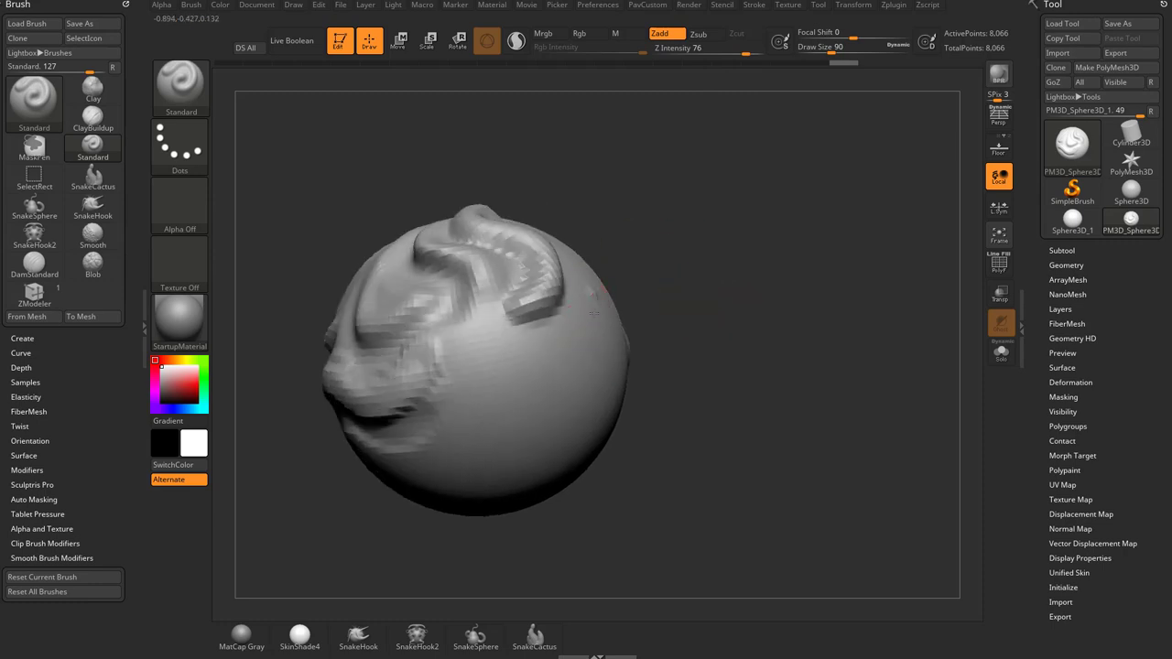
{"action": "mouse_move", "coordinate": [600, 291]}
{"action": "left_mouse_down"}
{"action": "mouse_move", "coordinate": [503, 349]}
{"action": "mouse_move", "coordinate": [476, 390]}
{"action": "mouse_move", "coordinate": [601, 316]}
{"action": "left_mouse_up"}
{"action": "mouse_move", "coordinate": [776, 287]}
{"action": "left_mouse_down"}
{"action": "mouse_move", "coordinate": [745, 295]}
{"action": "mouse_move", "coordinate": [704, 267]}
{"action": "mouse_move", "coordinate": [554, 327]}
{"action": "mouse_move", "coordinate": [436, 403]}
{"action": "mouse_move", "coordinate": [509, 430]}
{"action": "left_mouse_up"}
{"action": "key", "text": "ctrl+z"}
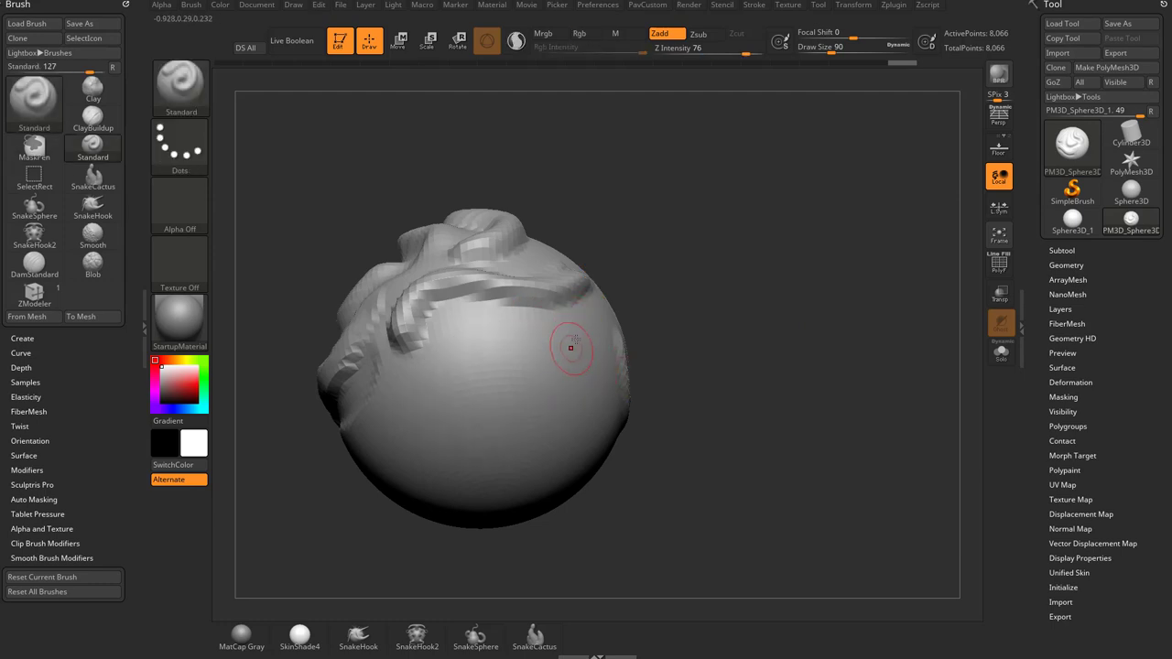
{"action": "mouse_move", "coordinate": [576, 341]}
{"action": "left_mouse_down"}
{"action": "mouse_move", "coordinate": [558, 361]}
{"action": "mouse_move", "coordinate": [478, 368]}
{"action": "mouse_move", "coordinate": [509, 432]}
{"action": "mouse_move", "coordinate": [494, 402]}
{"action": "left_mouse_up"}
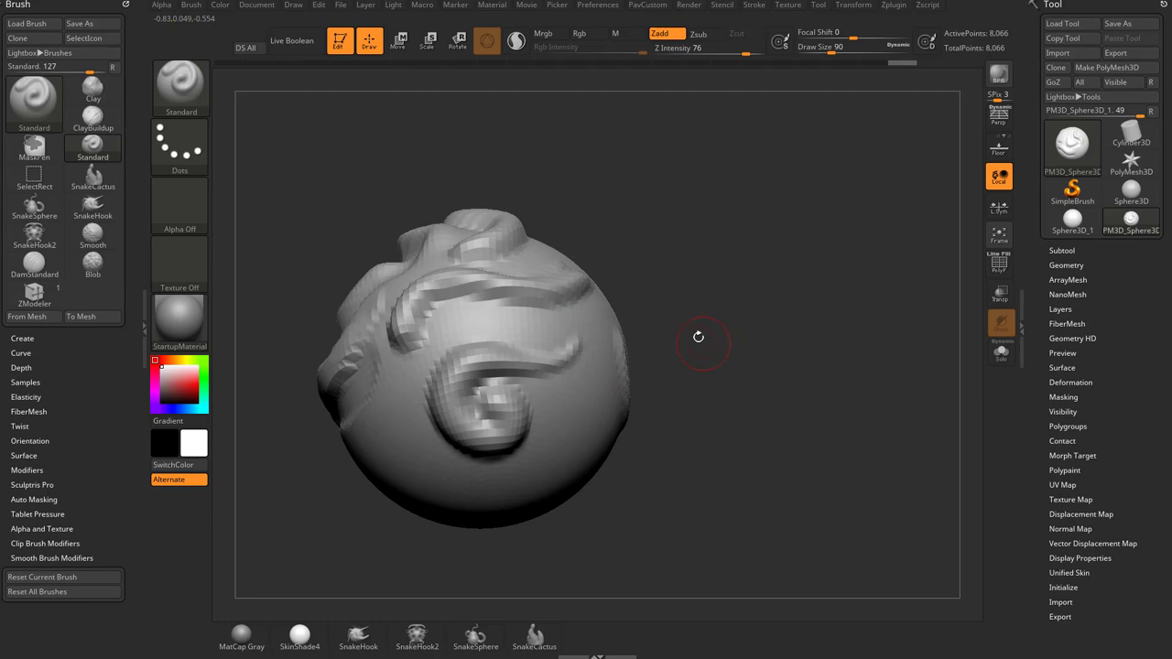
- Sculpt a second curled stroke on the sphere beside the first curl
{"action": "mouse_move", "coordinate": [698, 337]}
{"action": "left_mouse_down"}
{"action": "mouse_move", "coordinate": [697, 375]}
{"action": "mouse_move", "coordinate": [669, 338]}
{"action": "left_mouse_up"}
{"action": "left_click_drag", "start_coordinate": [852, 319], "coordinate": [695, 282], "text": "alt"}
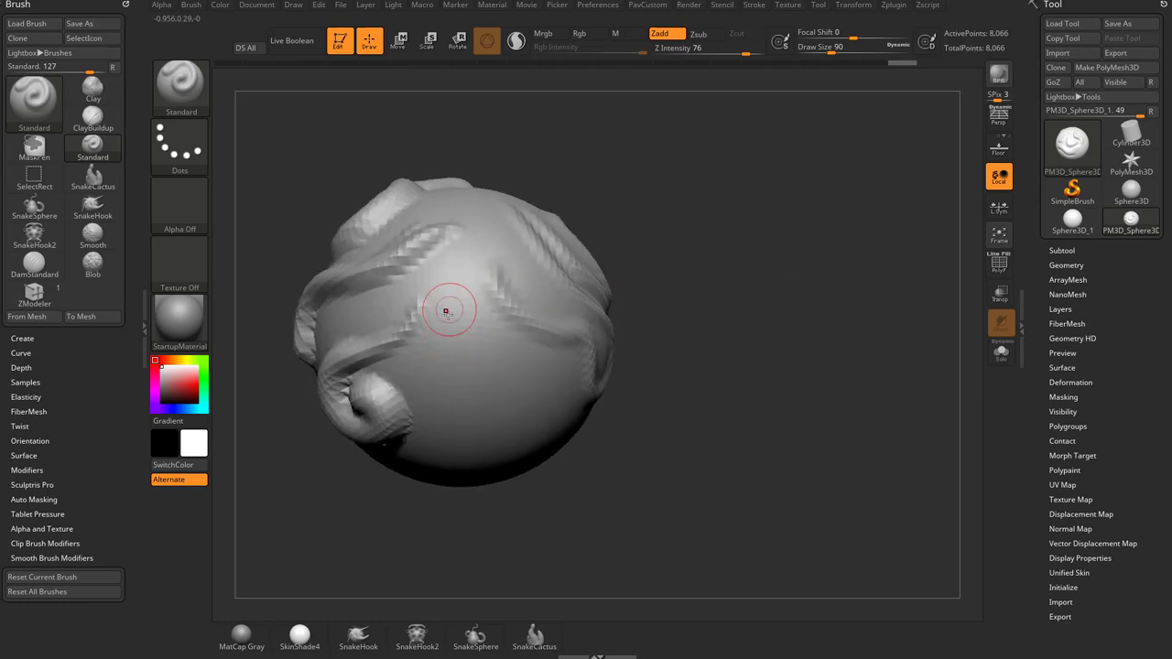
{"action": "mouse_move", "coordinate": [446, 311]}
{"action": "left_mouse_down"}
{"action": "mouse_move", "coordinate": [480, 371]}
{"action": "mouse_move", "coordinate": [546, 425]}
{"action": "mouse_move", "coordinate": [468, 429]}
{"action": "left_mouse_up"}
{"action": "left_click_drag", "start_coordinate": [720, 360], "coordinate": [755, 318]}
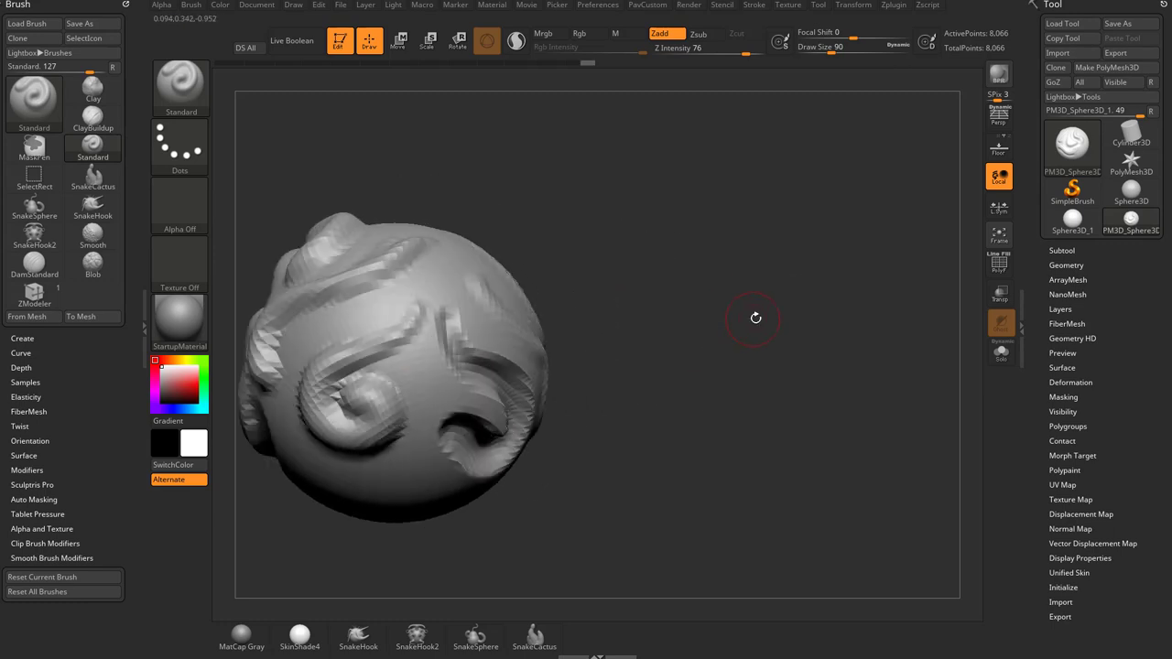
{"action": "left_click_drag", "start_coordinate": [684, 296], "coordinate": [746, 290]}
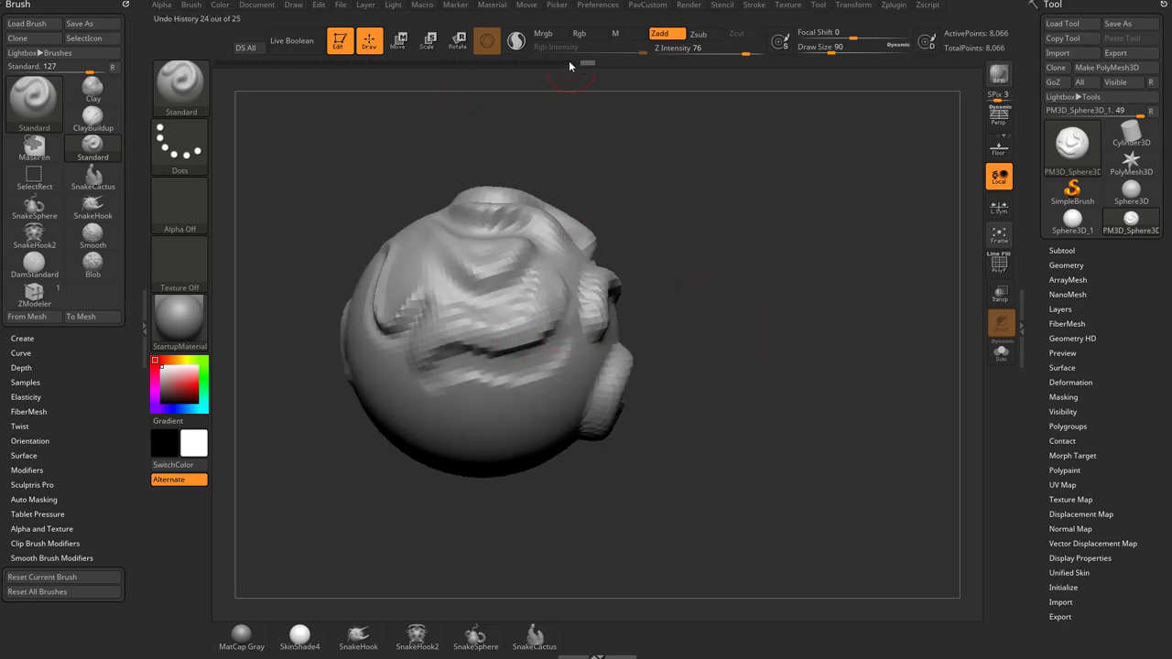
- Return to the plain sphere at the start of the undo history and sculpt an L-shaped stroke, accepting removal of the 25 newer history entries
{"action": "left_click_drag", "start_coordinate": [570, 66], "coordinate": [218, 70]}
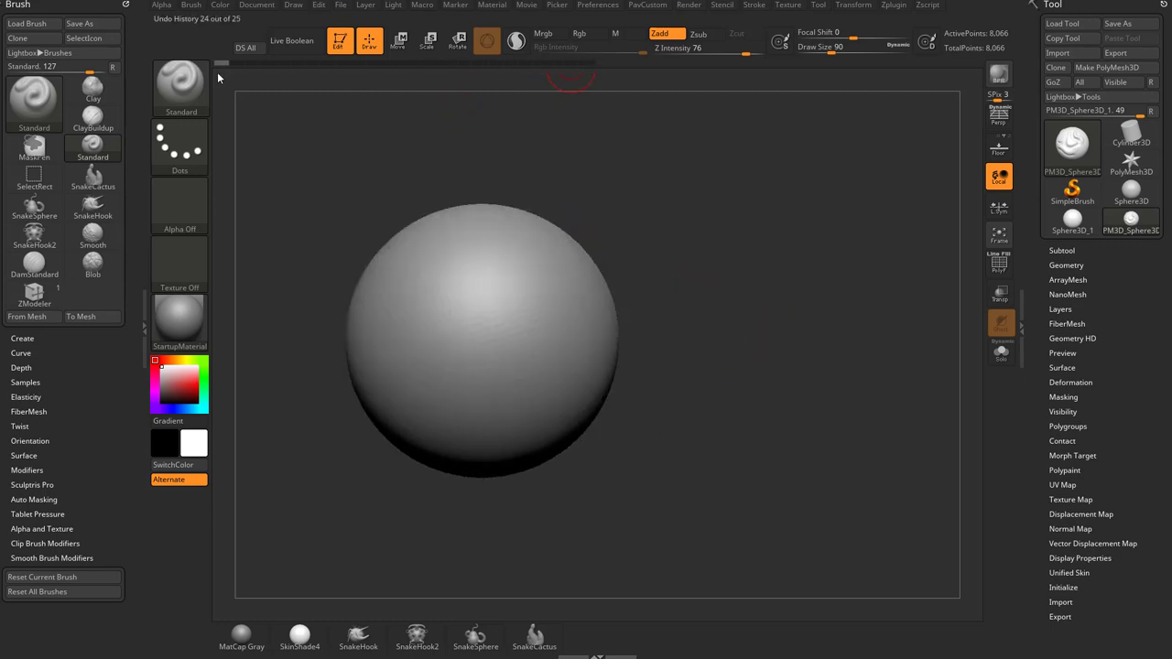
{"action": "mouse_move", "coordinate": [581, 233]}
{"action": "left_mouse_down", "text": "alt"}
{"action": "mouse_move", "coordinate": [756, 231]}
{"action": "mouse_move", "coordinate": [587, 247]}
{"action": "left_mouse_up", "text": "alt"}
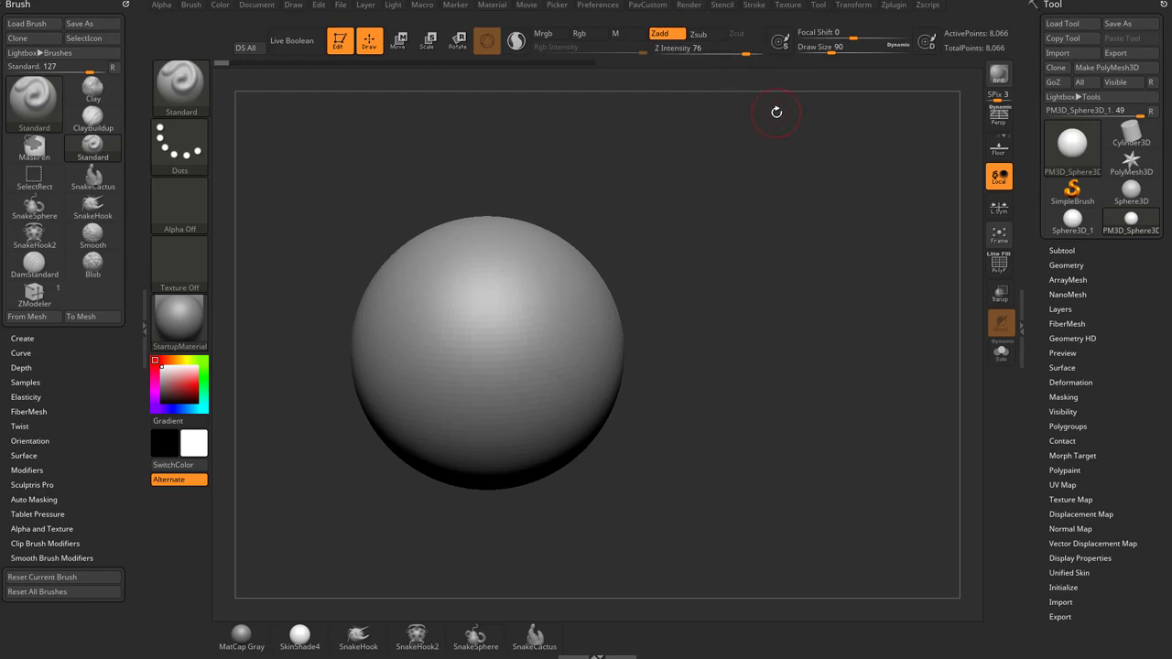
{"action": "left_click_drag", "start_coordinate": [462, 261], "coordinate": [444, 343]}
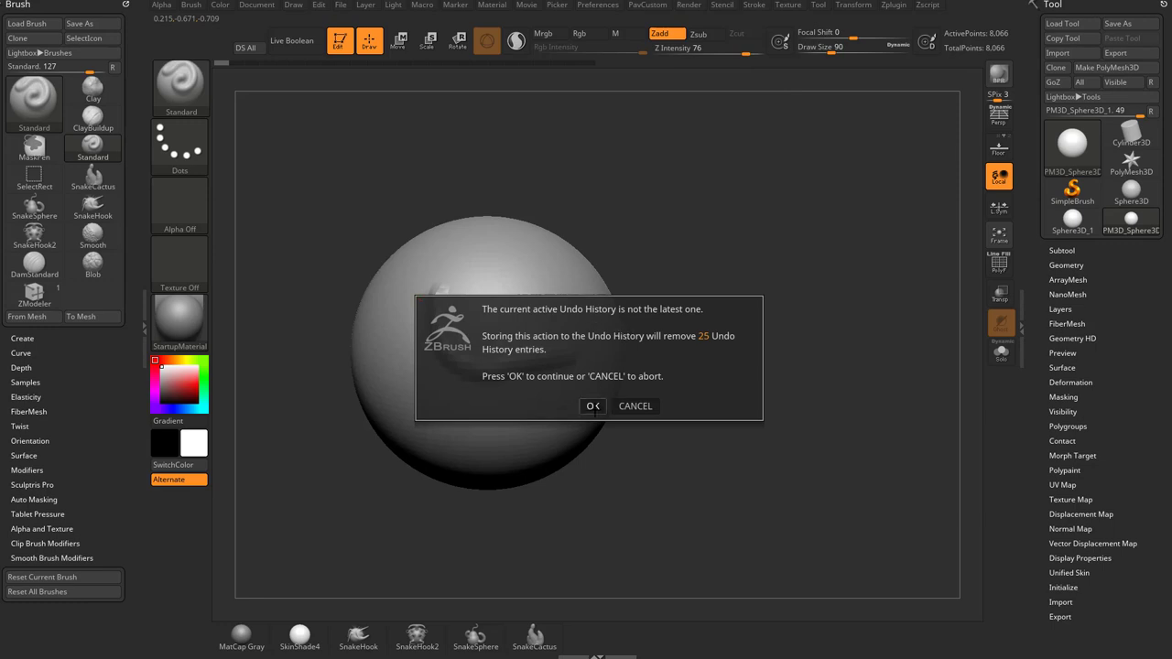
{"action": "left_click", "coordinate": [593, 407]}
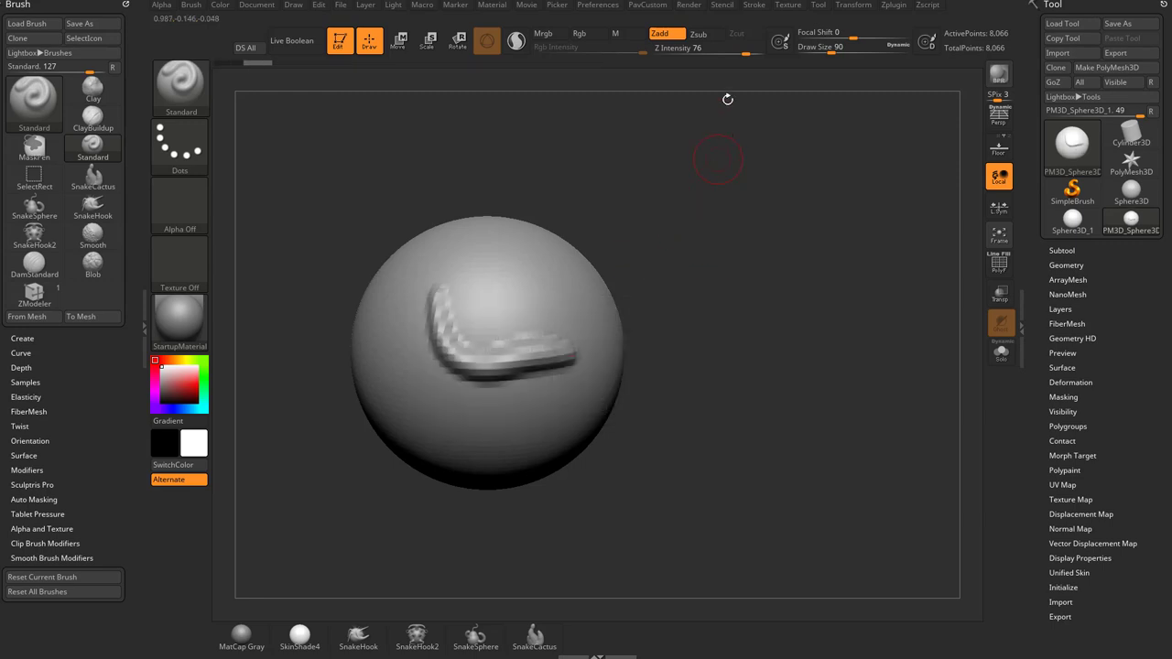
- Lower the Z Intensity to 13, sculpt a faint stroke above the L-shaped ridge, and undo both strokes
{"action": "left_click_drag", "start_coordinate": [744, 54], "coordinate": [675, 53]}
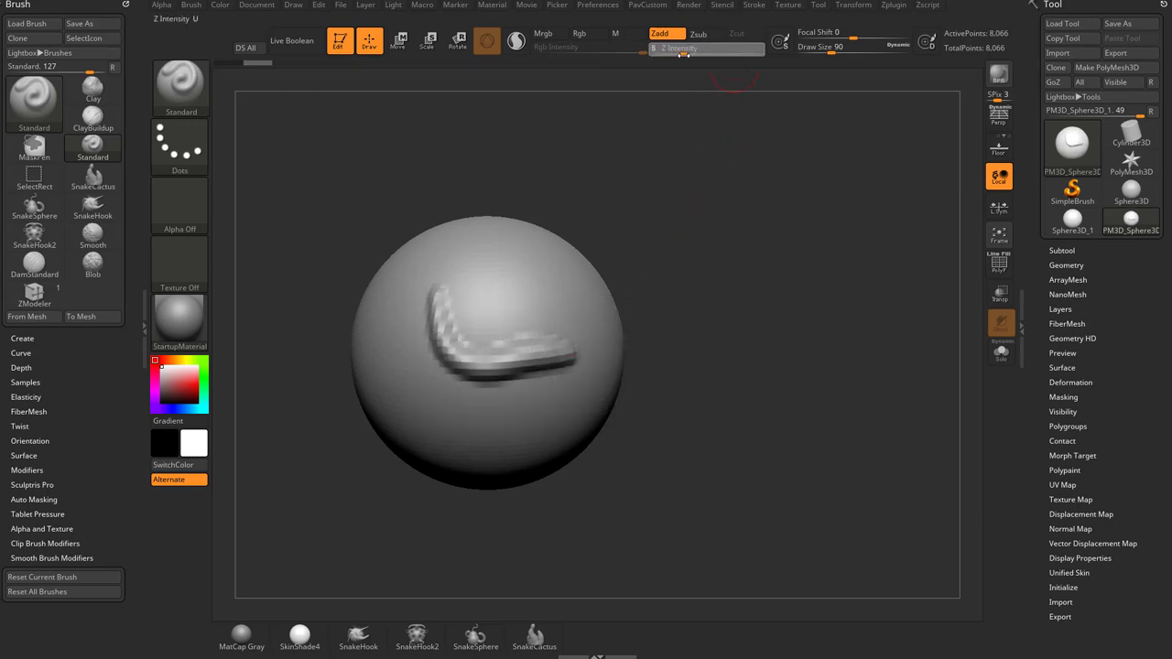
{"action": "key", "text": "Return"}
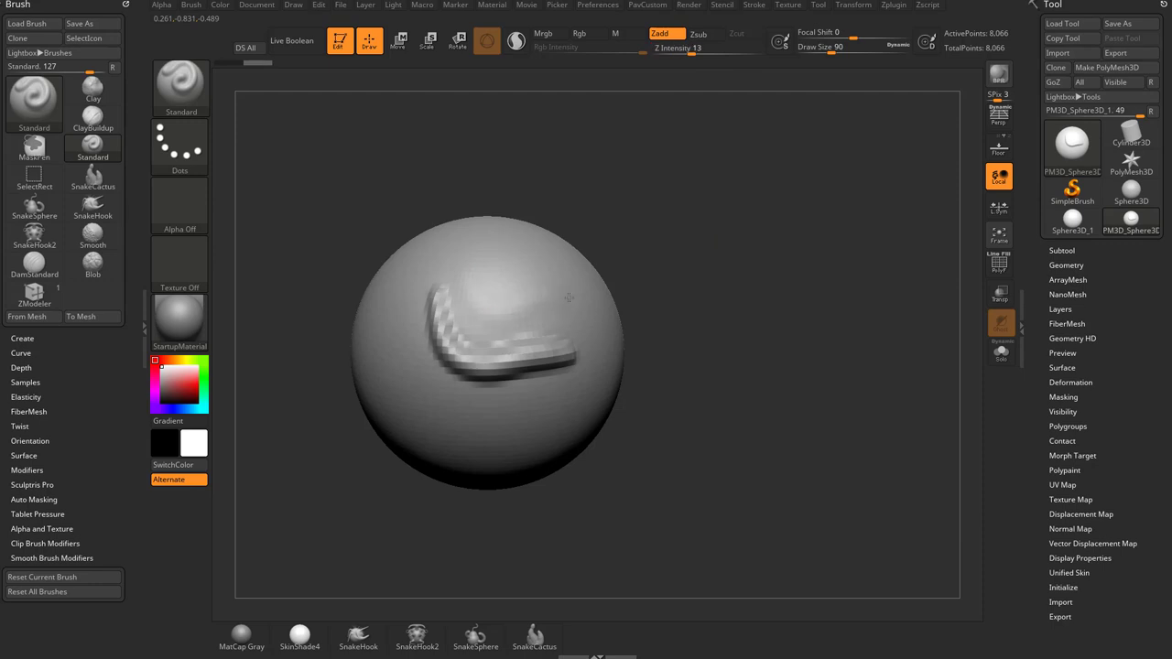
{"action": "mouse_move", "coordinate": [532, 297]}
{"action": "left_mouse_down"}
{"action": "mouse_move", "coordinate": [448, 262]}
{"action": "mouse_move", "coordinate": [556, 300]}
{"action": "left_mouse_up"}
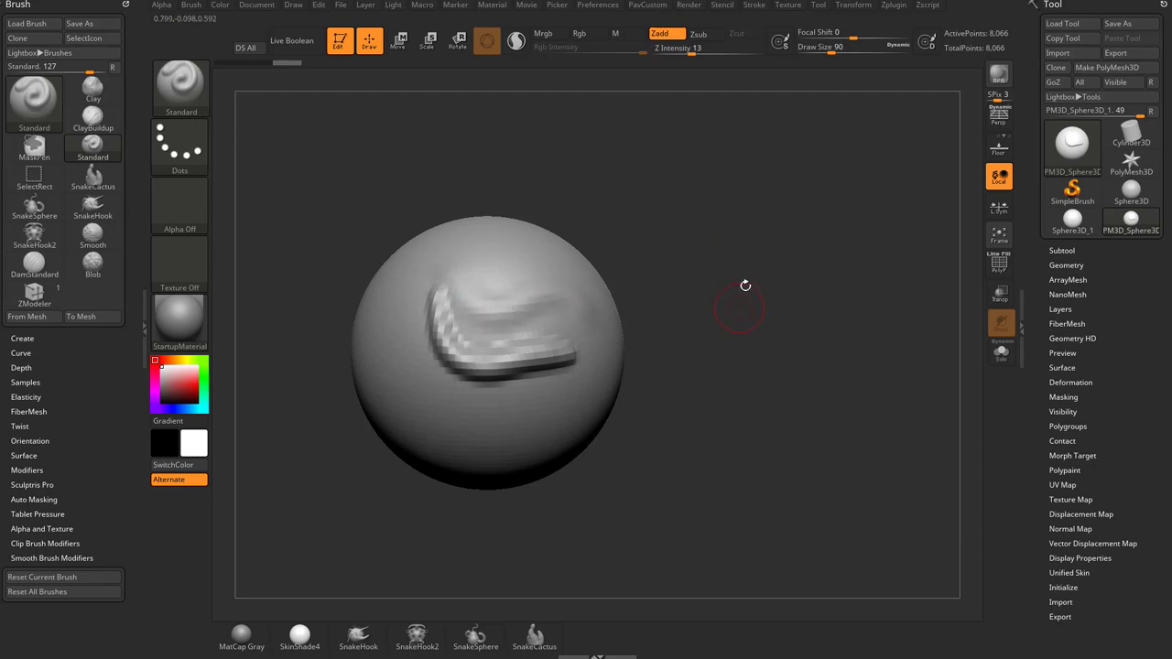
{"action": "key", "text": "ctrl+z"}
{"action": "key", "text": "ctrl+z"}
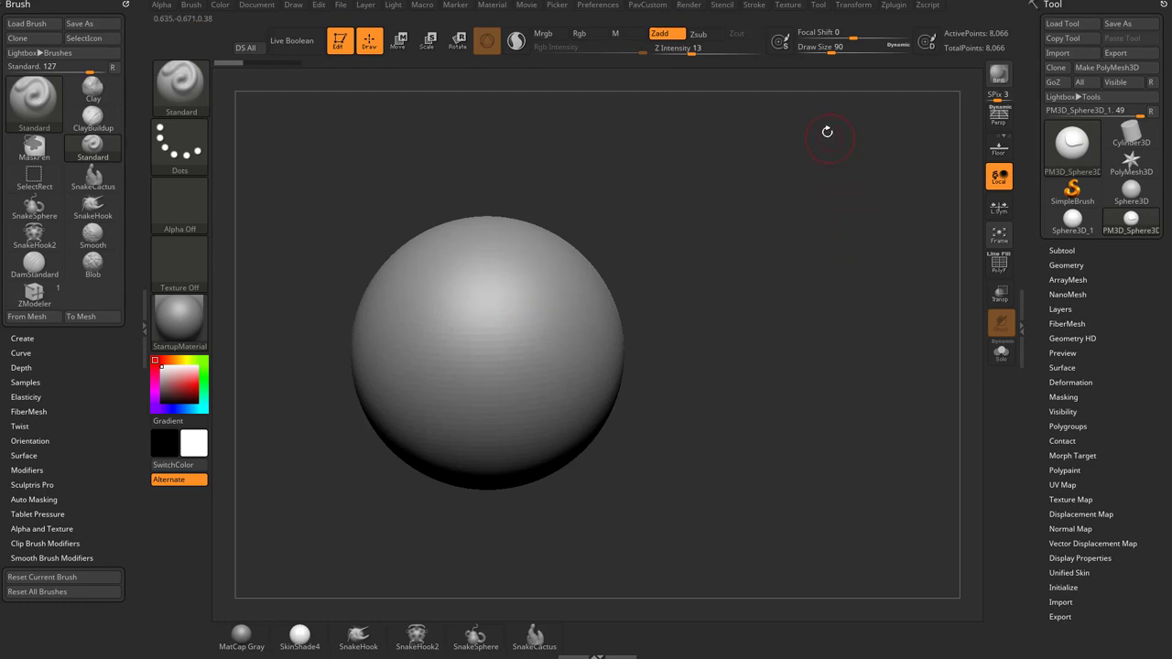
- Set the Z Intensity to 36 and the Draw Size to 430, and sculpt broad soft strokes across the sphere's front
{"action": "left_click_drag", "start_coordinate": [694, 52], "coordinate": [718, 52]}
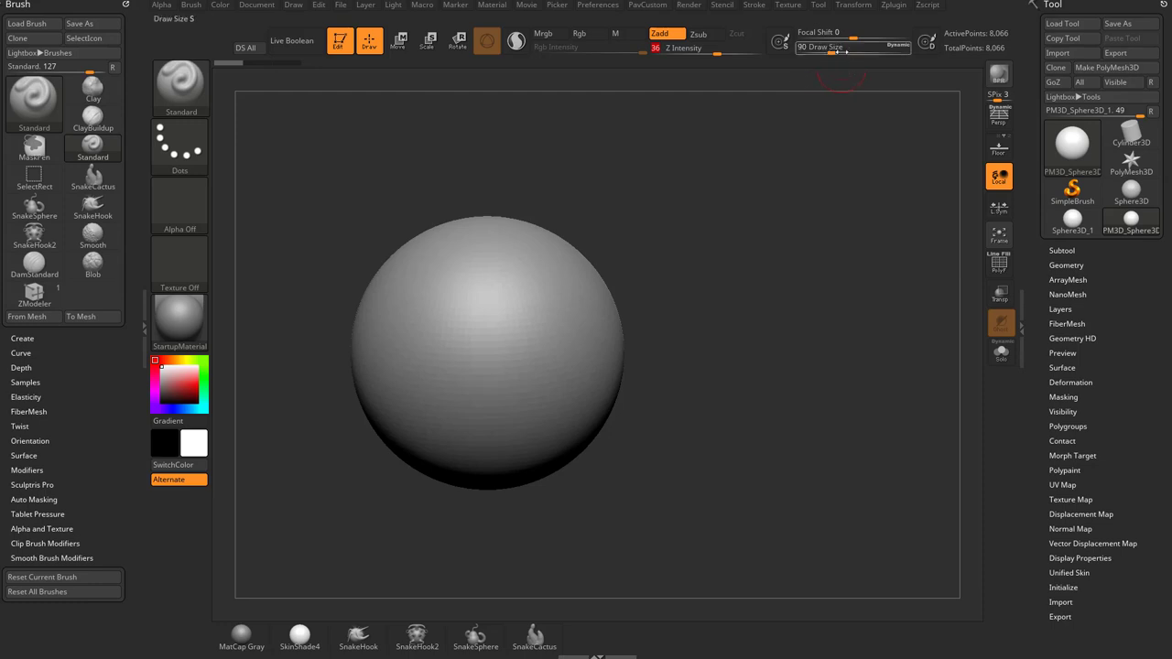
{"action": "left_click_drag", "start_coordinate": [837, 51], "coordinate": [869, 53]}
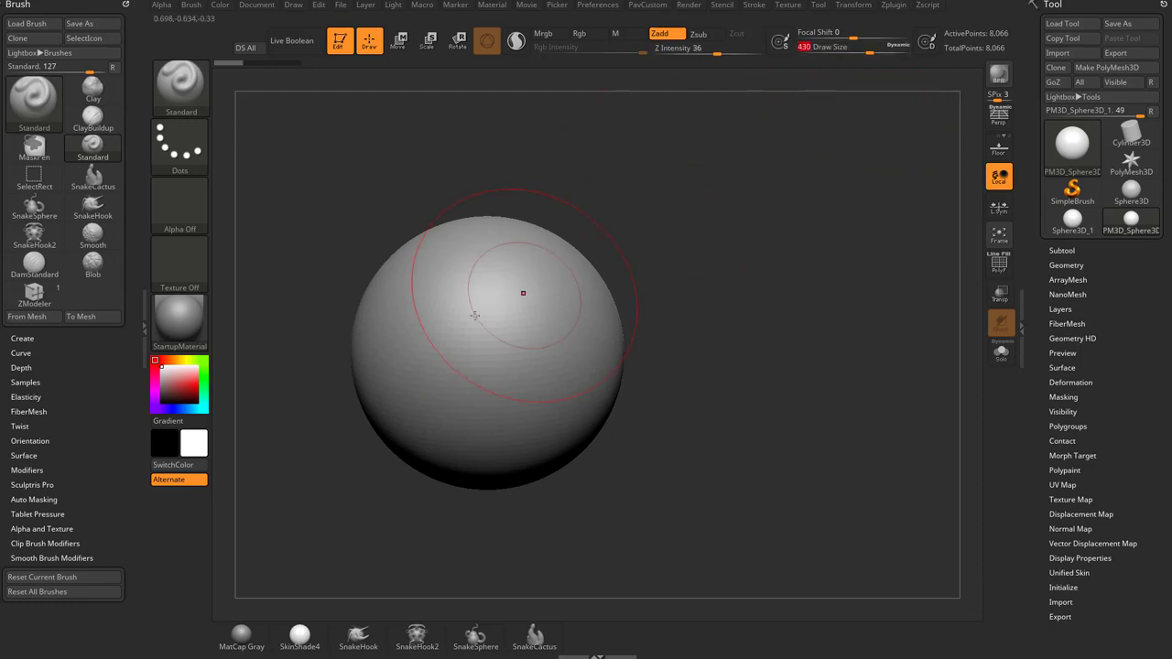
{"action": "mouse_move", "coordinate": [358, 313]}
{"action": "left_mouse_down"}
{"action": "mouse_move", "coordinate": [406, 370]}
{"action": "mouse_move", "coordinate": [593, 305]}
{"action": "mouse_move", "coordinate": [498, 371]}
{"action": "mouse_move", "coordinate": [409, 359]}
{"action": "mouse_move", "coordinate": [366, 323]}
{"action": "left_mouse_up"}
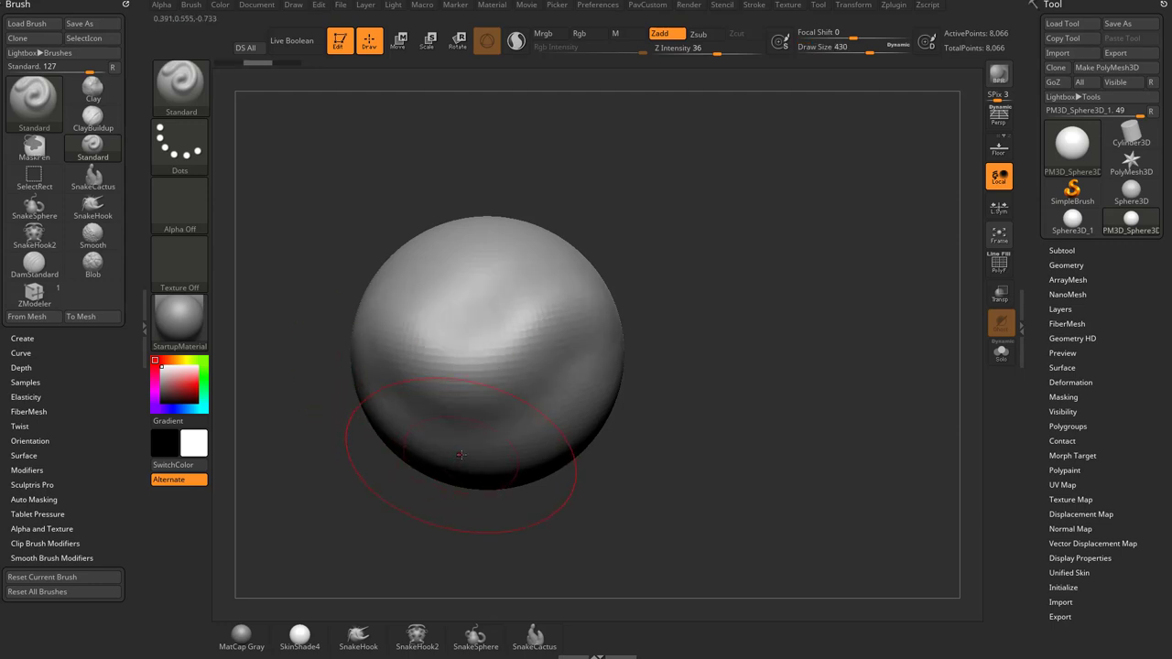
- Reduce the Draw Size to 18 and sculpt a thin V-shaped stroke and a thin smile-shaped stroke on the sphere's front
{"action": "left_click_drag", "start_coordinate": [868, 53], "coordinate": [809, 53]}
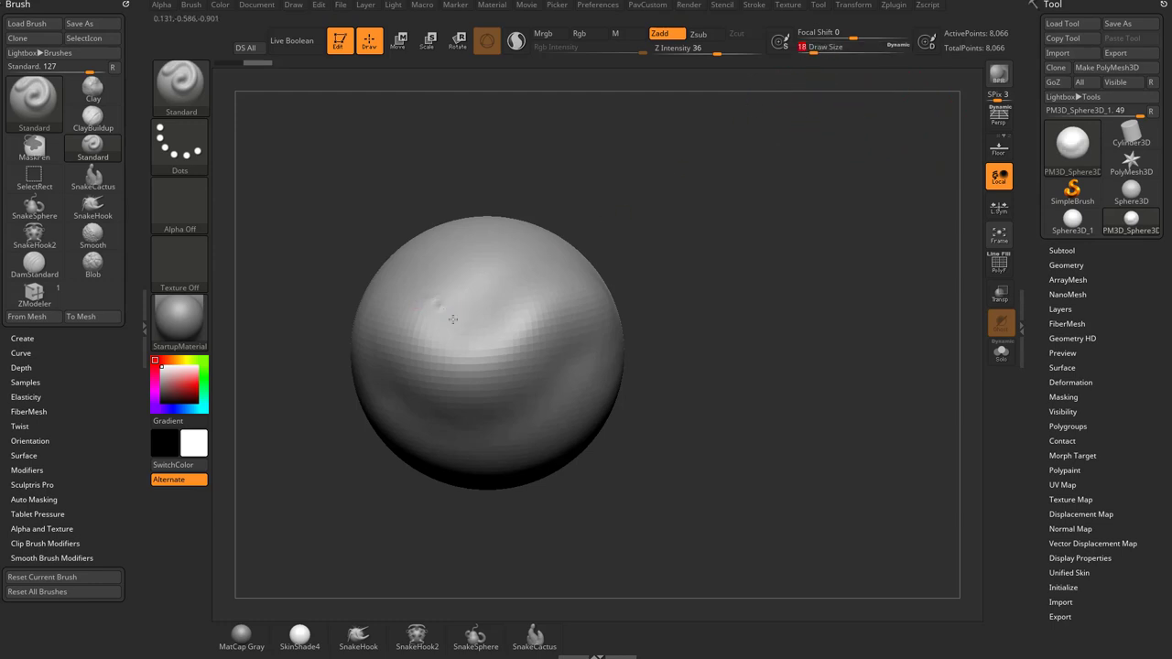
{"action": "left_click_drag", "start_coordinate": [440, 311], "coordinate": [538, 276]}
{"action": "left_click_drag", "start_coordinate": [412, 403], "coordinate": [536, 401]}
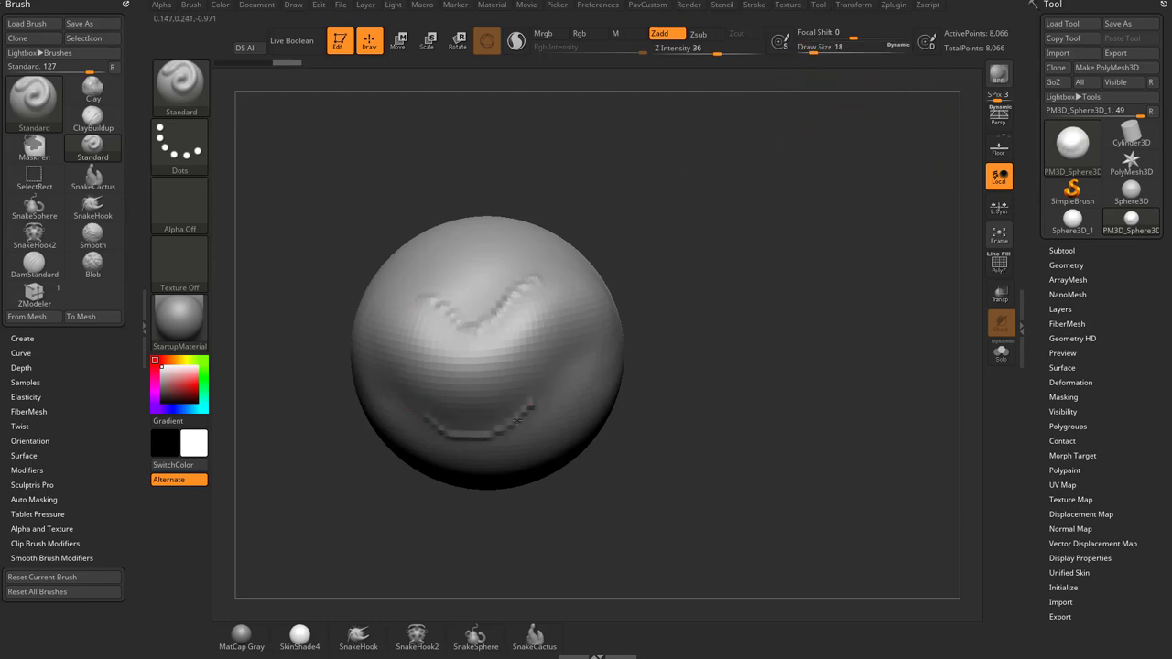
- Set the Draw Size to 136, sculpt a stroke across the sphere's middle, and undo it together with the thin strokes
{"action": "key", "text": "s"}
{"action": "left_click_drag", "start_coordinate": [647, 302], "coordinate": [644, 301]}
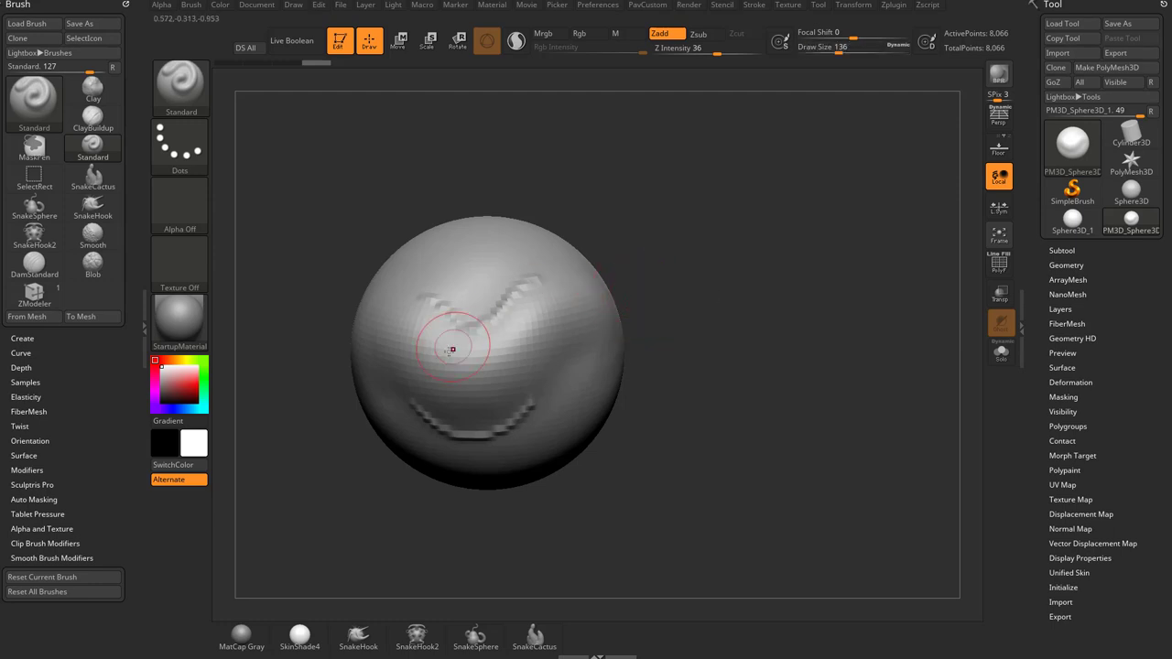
{"action": "mouse_move", "coordinate": [429, 334]}
{"action": "left_mouse_down"}
{"action": "mouse_move", "coordinate": [437, 365]}
{"action": "mouse_move", "coordinate": [539, 346]}
{"action": "left_mouse_up"}
{"action": "key", "text": "ctrl+z"}
{"action": "key", "text": "ctrl+z"}
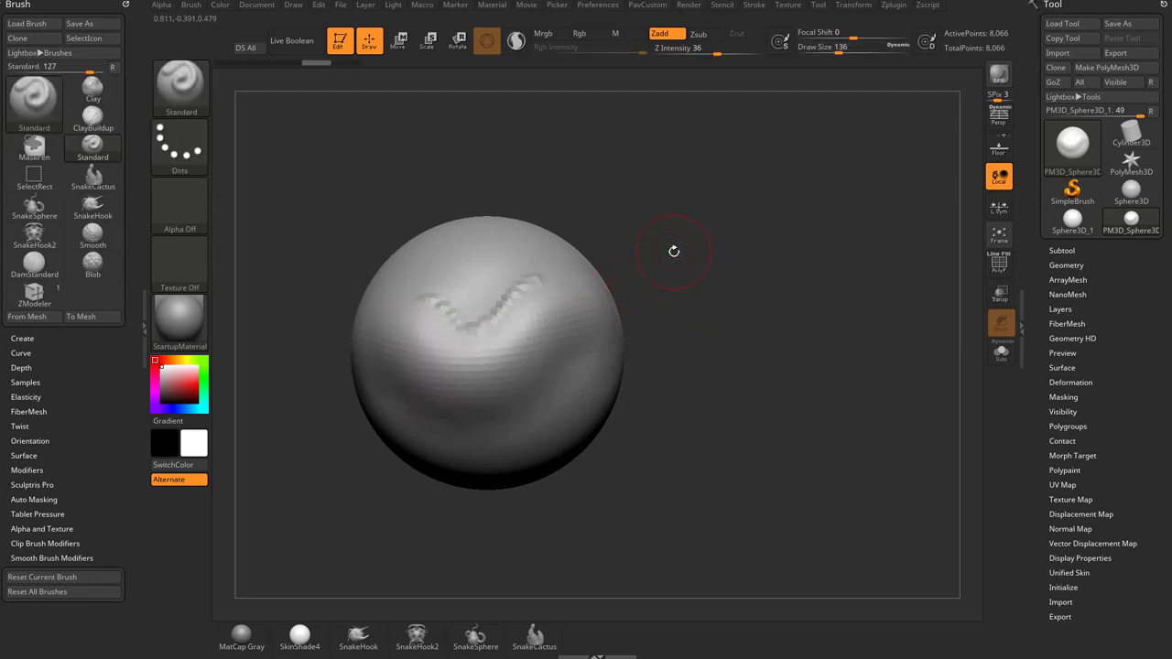
{"action": "key", "text": "ctrl+z"}
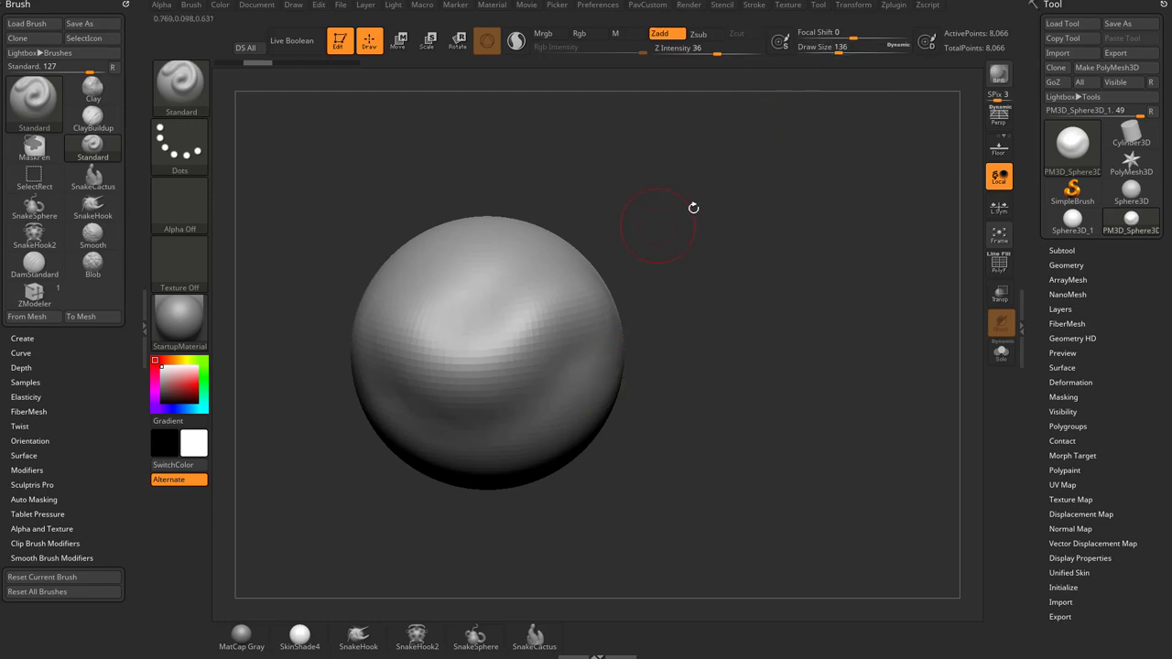
- Reduce the Draw Size to 68 with the on-canvas size slider
{"action": "key", "text": "s"}
{"action": "left_click_drag", "start_coordinate": [697, 288], "coordinate": [693, 291]}
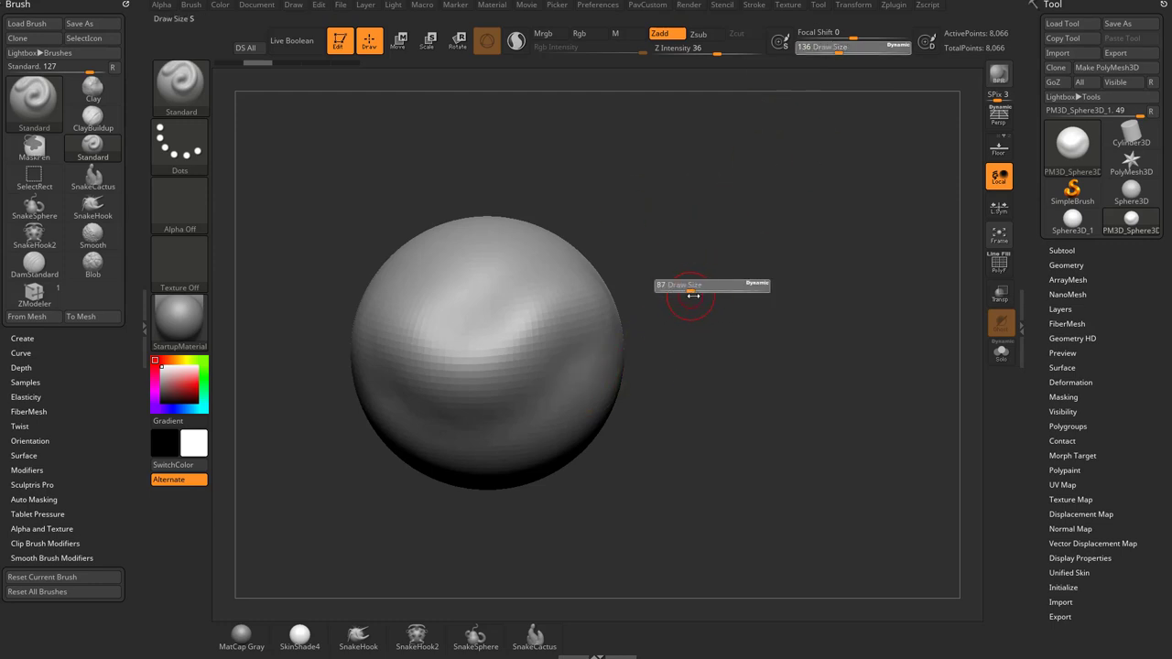
{"action": "key", "text": "s"}
{"action": "key", "text": "s"}
{"action": "left_click_drag", "start_coordinate": [269, 180], "coordinate": [276, 204]}
{"action": "key", "text": "s"}
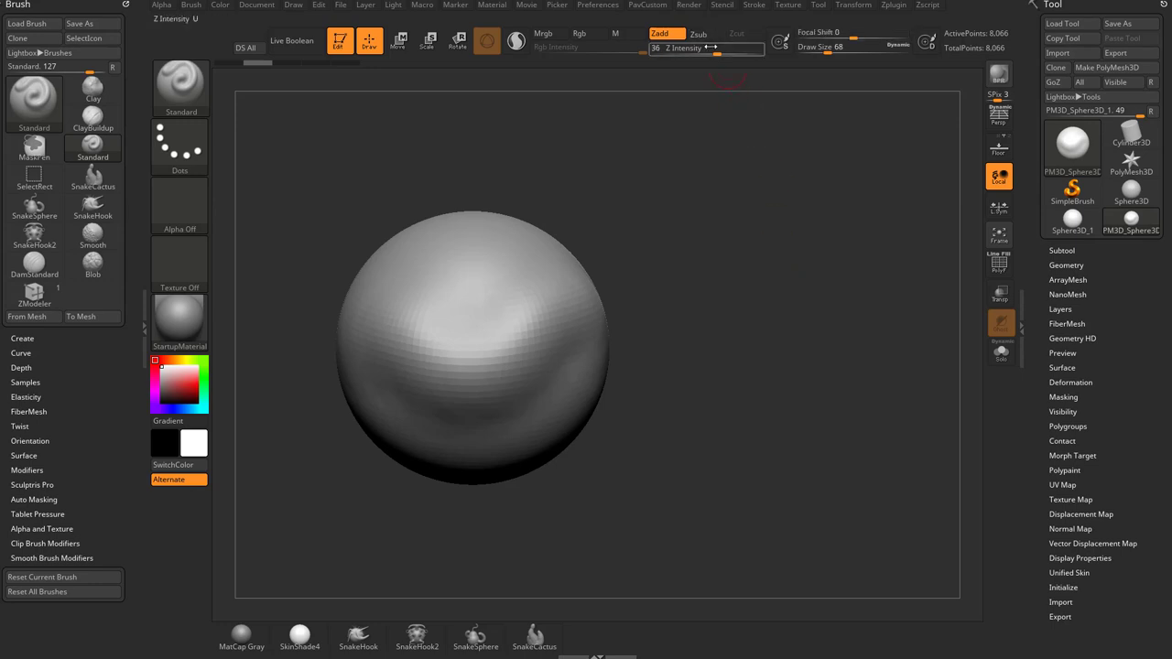
- Set the Draw Size to 94 and the Z Intensity to 37 using the on-canvas quick settings
{"action": "key", "text": "u"}
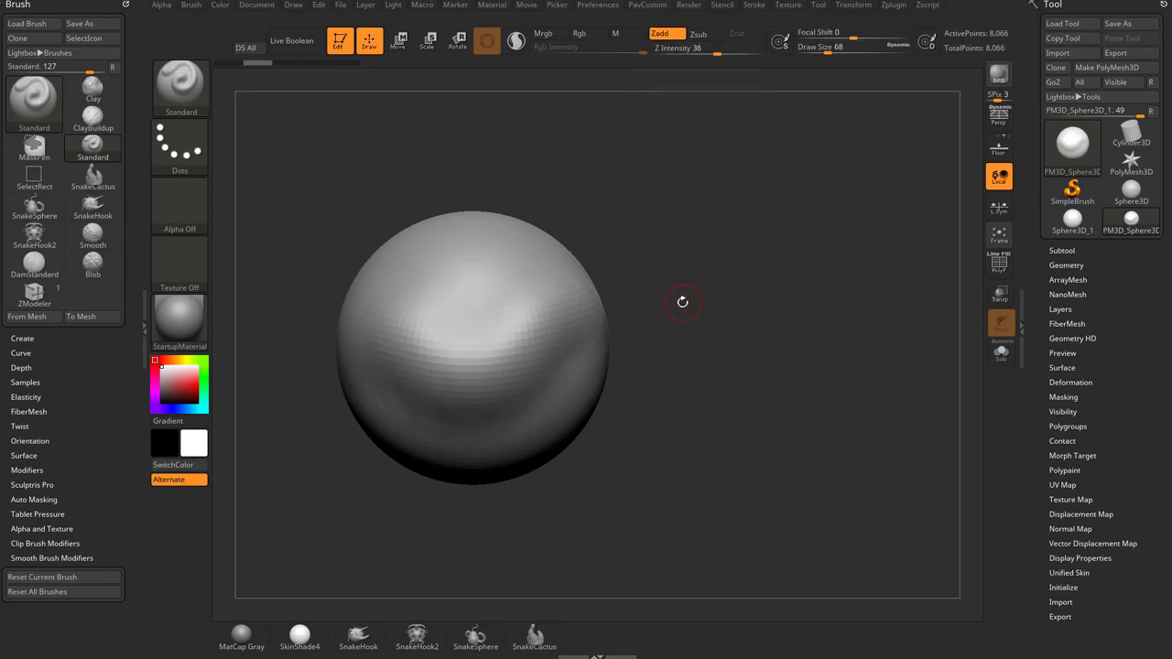
{"action": "key", "text": "space"}
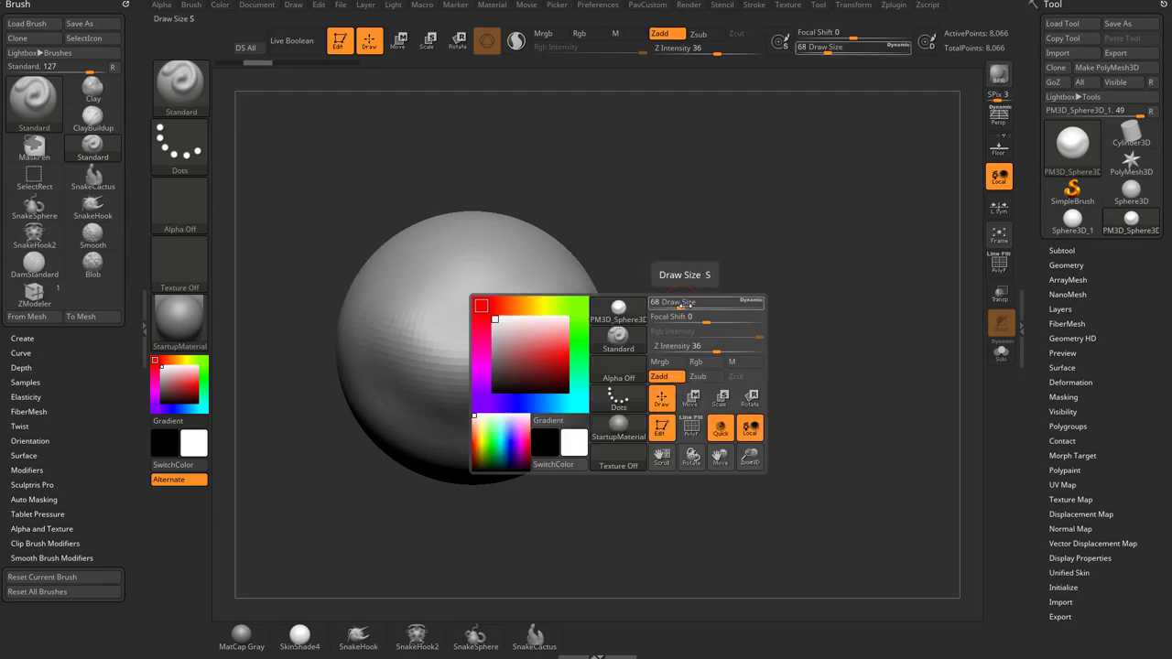
{"action": "left_click_drag", "start_coordinate": [684, 305], "coordinate": [706, 320]}
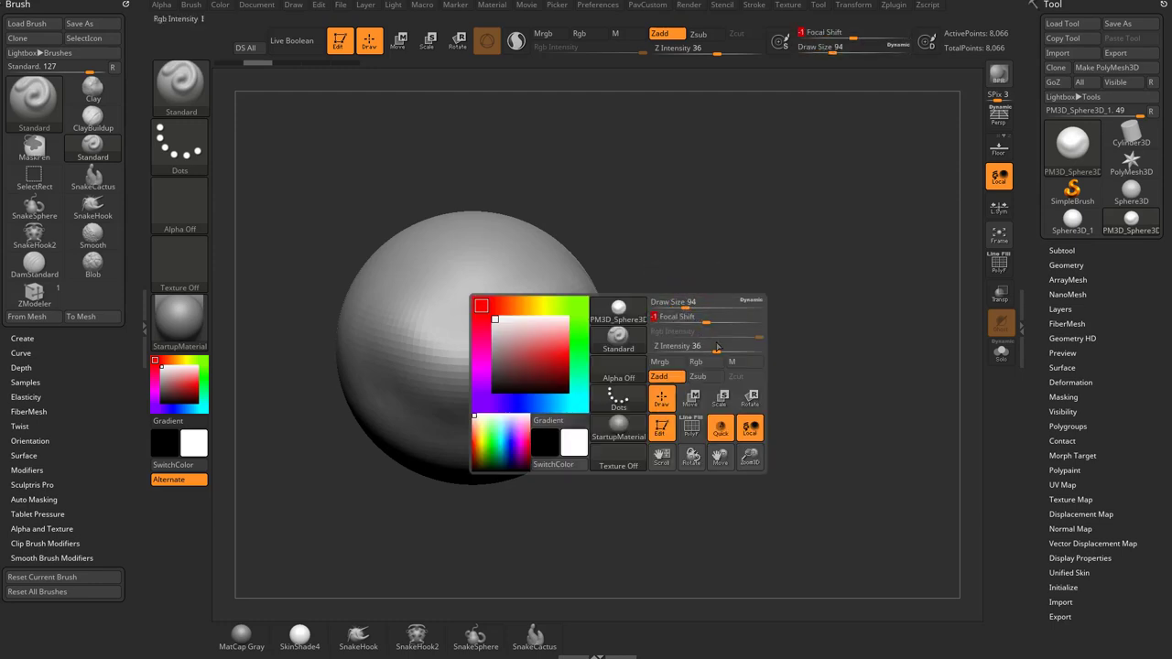
{"action": "left_click", "coordinate": [717, 349]}
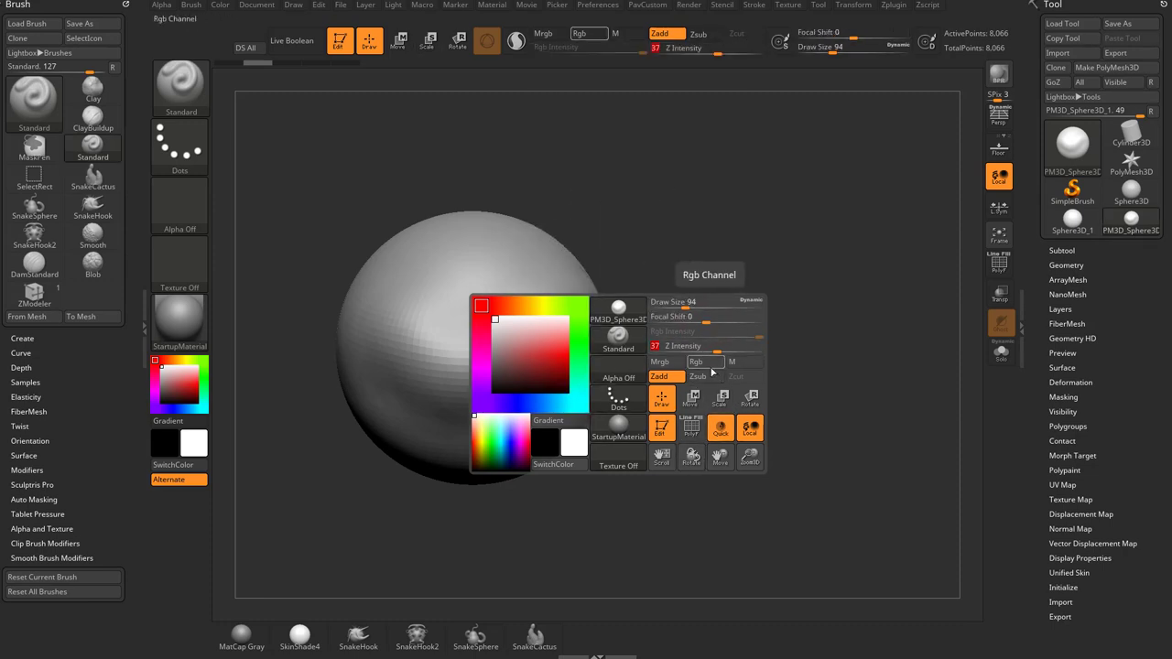
{"action": "key", "text": "space"}
- Sculpt a test stroke across the sphere's front and undo it
{"action": "left_click_drag", "start_coordinate": [735, 347], "coordinate": [655, 360]}
{"action": "mouse_move", "coordinate": [394, 373]}
{"action": "left_mouse_down"}
{"action": "mouse_move", "coordinate": [434, 402]}
{"action": "mouse_move", "coordinate": [561, 360]}
{"action": "left_mouse_up"}
{"action": "key", "text": "ctrl+z"}
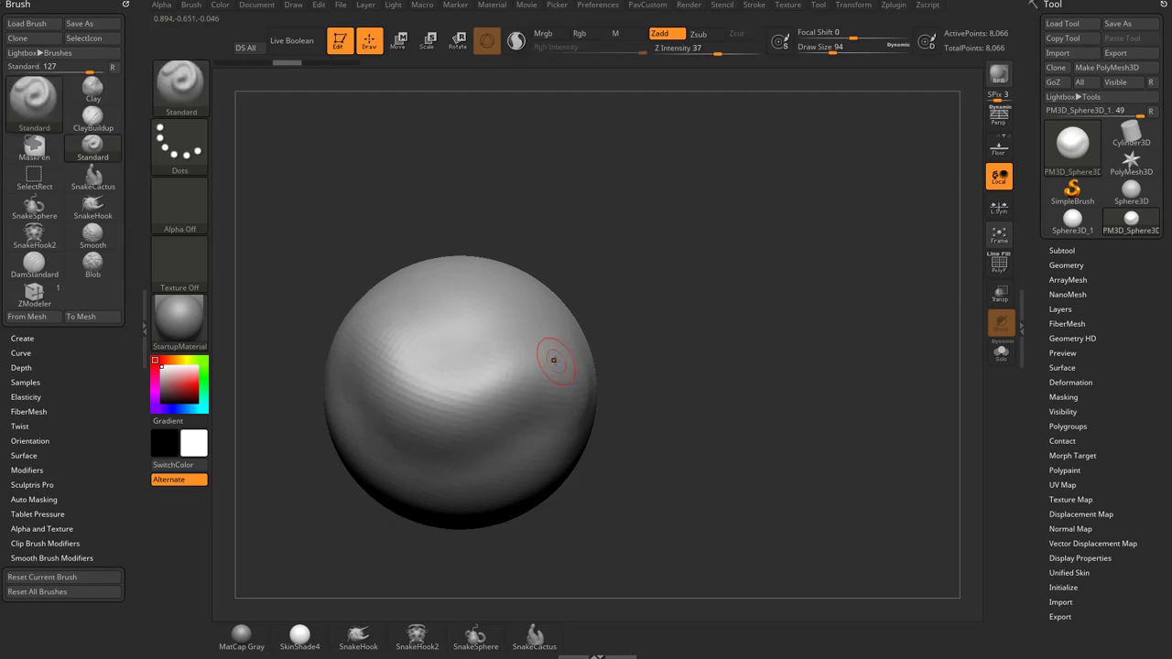
- Sculpt overlapping raised strokes on the sphere's upper front, changing the Draw Size between strokes
{"action": "key", "text": "s"}
{"action": "left_click_drag", "start_coordinate": [412, 371], "coordinate": [532, 325]}
{"action": "key", "text": "s"}
{"action": "left_click", "coordinate": [399, 351]}
{"action": "mouse_move", "coordinate": [395, 333]}
{"action": "left_mouse_down"}
{"action": "mouse_move", "coordinate": [425, 374]}
{"action": "mouse_move", "coordinate": [442, 374]}
{"action": "left_mouse_up"}
{"action": "mouse_move", "coordinate": [399, 334]}
{"action": "left_mouse_down"}
{"action": "mouse_move", "coordinate": [435, 366]}
{"action": "mouse_move", "coordinate": [477, 370]}
{"action": "left_mouse_up"}
{"action": "mouse_move", "coordinate": [400, 328]}
{"action": "left_mouse_down"}
{"action": "mouse_move", "coordinate": [418, 324]}
{"action": "mouse_move", "coordinate": [423, 350]}
{"action": "left_mouse_up"}
- Set the Draw Size to 251 and sculpt a broad raised stroke just below the existing front strokes
{"action": "key", "text": "s"}
{"action": "left_click", "coordinate": [431, 345]}
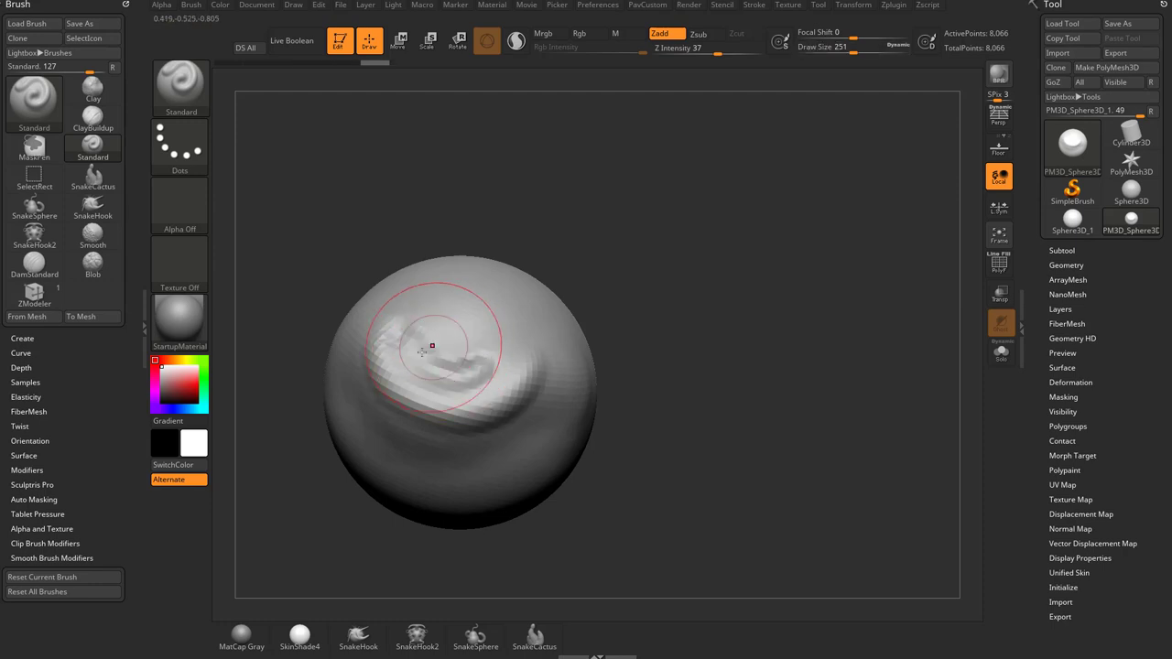
{"action": "mouse_move", "coordinate": [417, 415]}
{"action": "left_mouse_down"}
{"action": "mouse_move", "coordinate": [526, 374]}
{"action": "mouse_move", "coordinate": [376, 368]}
{"action": "mouse_move", "coordinate": [526, 380]}
{"action": "left_mouse_up"}
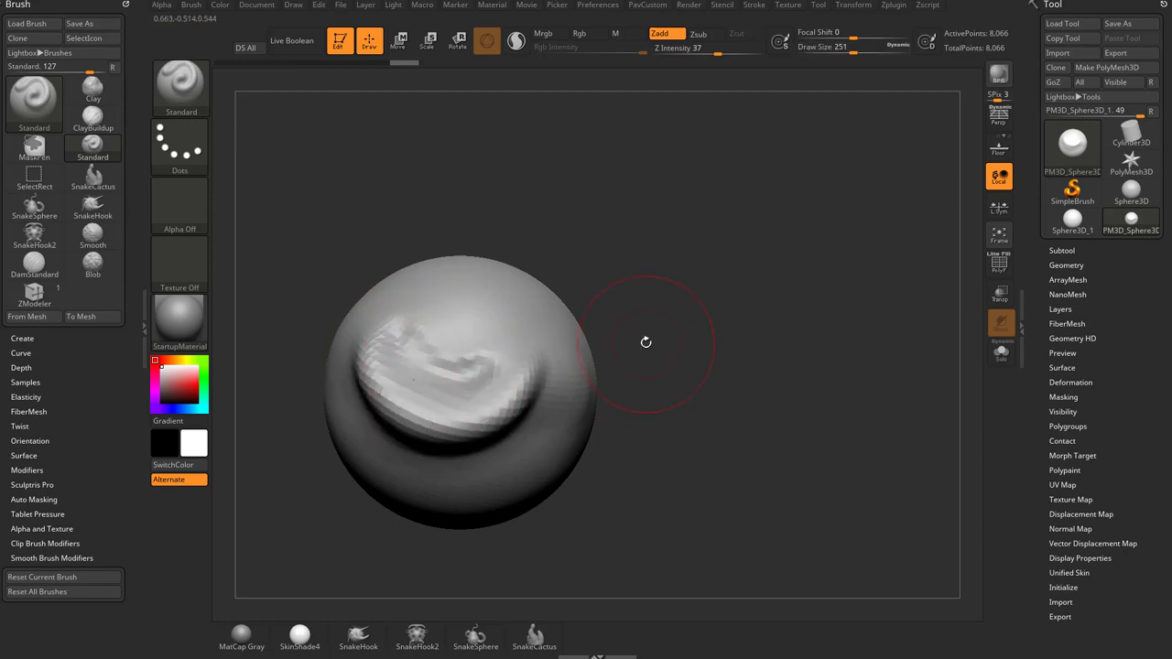
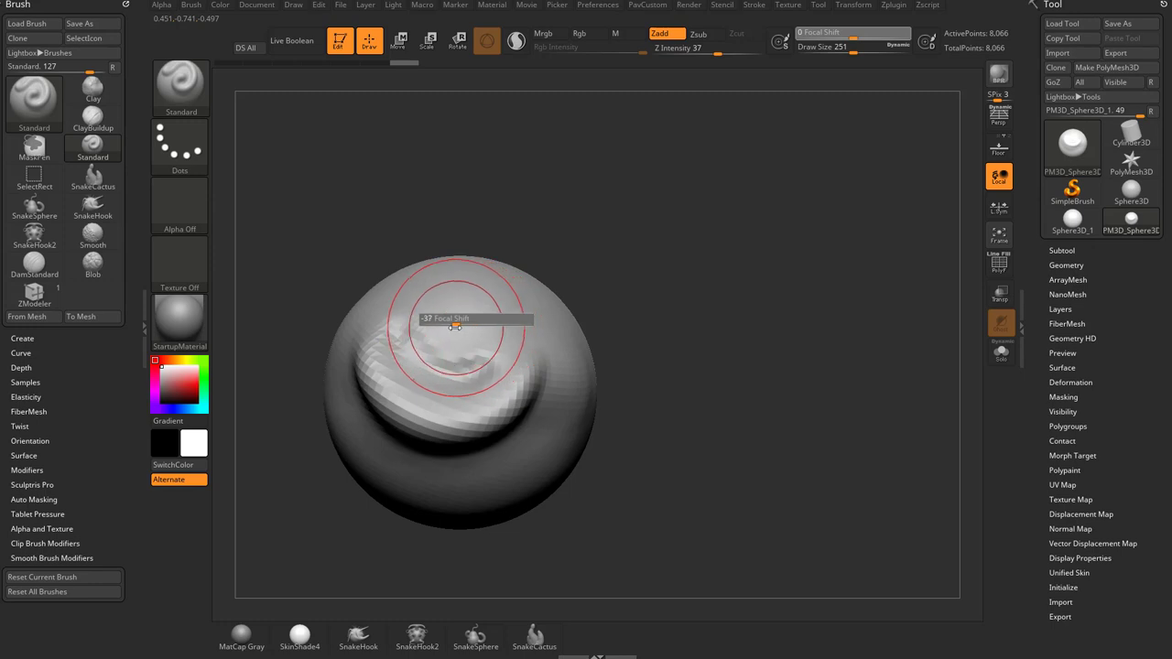
- Set the brush's Focal Shift to -87 and the Draw Size to 120
{"action": "left_click_drag", "start_coordinate": [469, 326], "coordinate": [433, 329]}
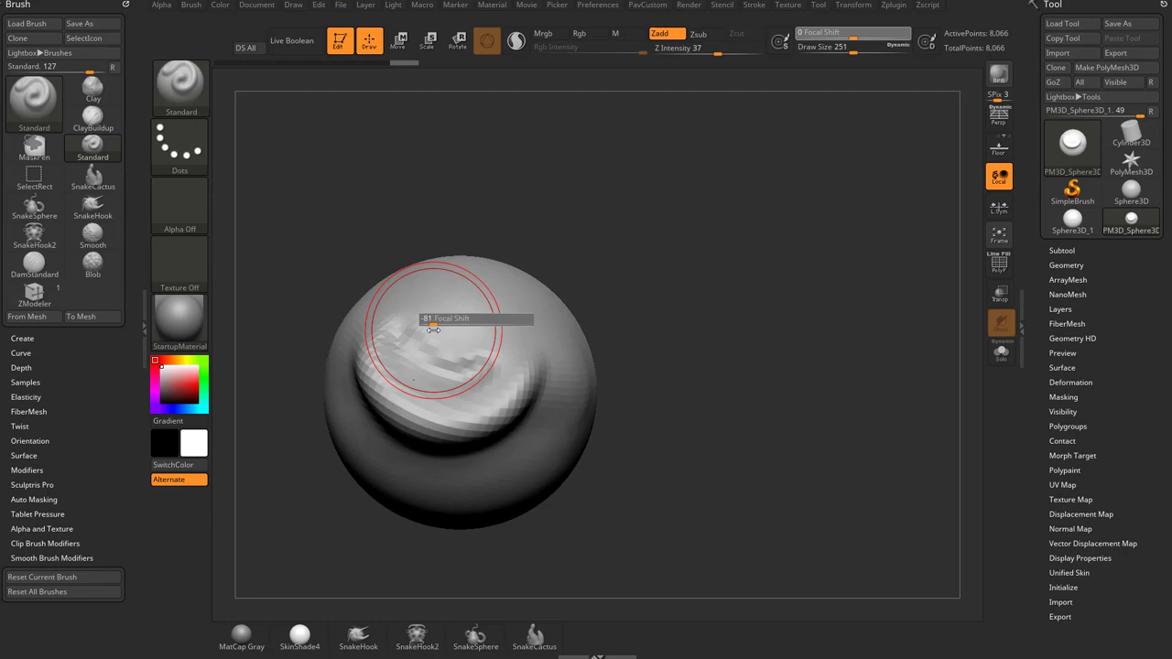
{"action": "left_click_drag", "start_coordinate": [433, 329], "coordinate": [505, 333]}
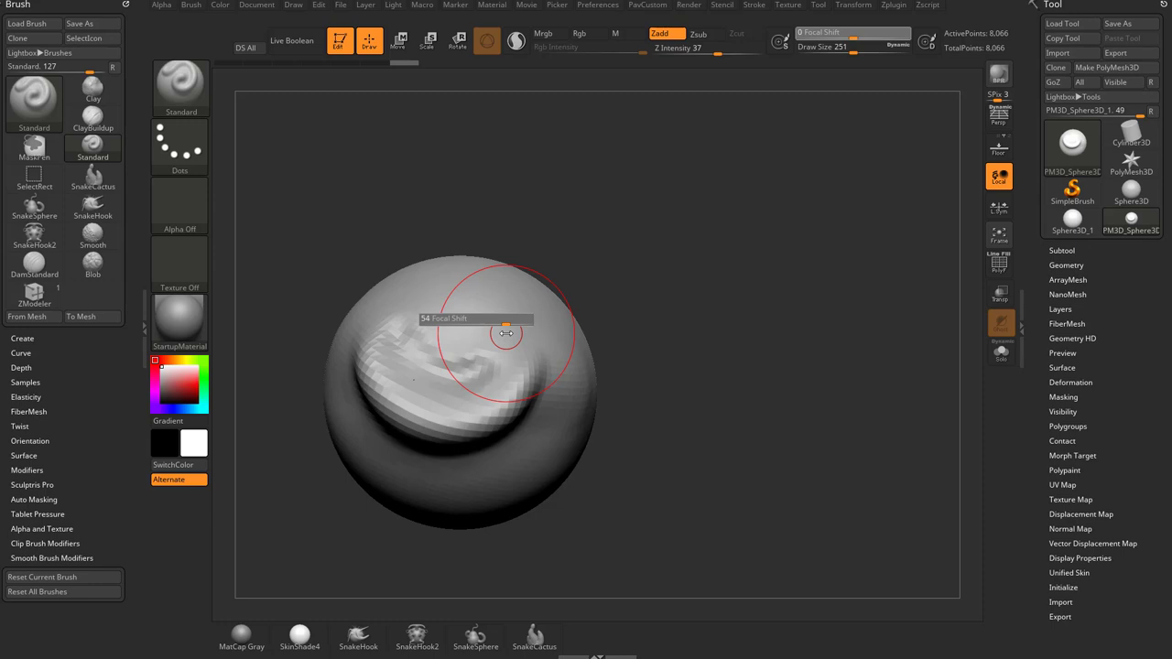
{"action": "left_click_drag", "start_coordinate": [507, 333], "coordinate": [429, 324]}
{"action": "mouse_move", "coordinate": [583, 308]}
{"action": "left_mouse_down"}
{"action": "mouse_move", "coordinate": [592, 290]}
{"action": "mouse_move", "coordinate": [524, 353]}
{"action": "left_mouse_up"}
{"action": "key", "text": "s"}
{"action": "left_click_drag", "start_coordinate": [456, 373], "coordinate": [436, 373]}
- Sculpt a short test stroke on the sphere and undo it
{"action": "left_click_drag", "start_coordinate": [653, 295], "coordinate": [635, 262]}
{"action": "left_click_drag", "start_coordinate": [378, 319], "coordinate": [425, 368]}
{"action": "left_click_drag", "start_coordinate": [682, 340], "coordinate": [625, 313]}
{"action": "key", "text": "ctrl+z"}
- Sculpt an angled, hard-edged raised stroke on a smooth side of the sphere and a second curved one just below it
{"action": "left_click_drag", "start_coordinate": [672, 280], "coordinate": [641, 288]}
{"action": "mouse_move", "coordinate": [453, 300]}
{"action": "left_mouse_down"}
{"action": "mouse_move", "coordinate": [514, 370]}
{"action": "mouse_move", "coordinate": [447, 418]}
{"action": "left_mouse_up"}
{"action": "left_click_drag", "start_coordinate": [684, 365], "coordinate": [686, 329]}
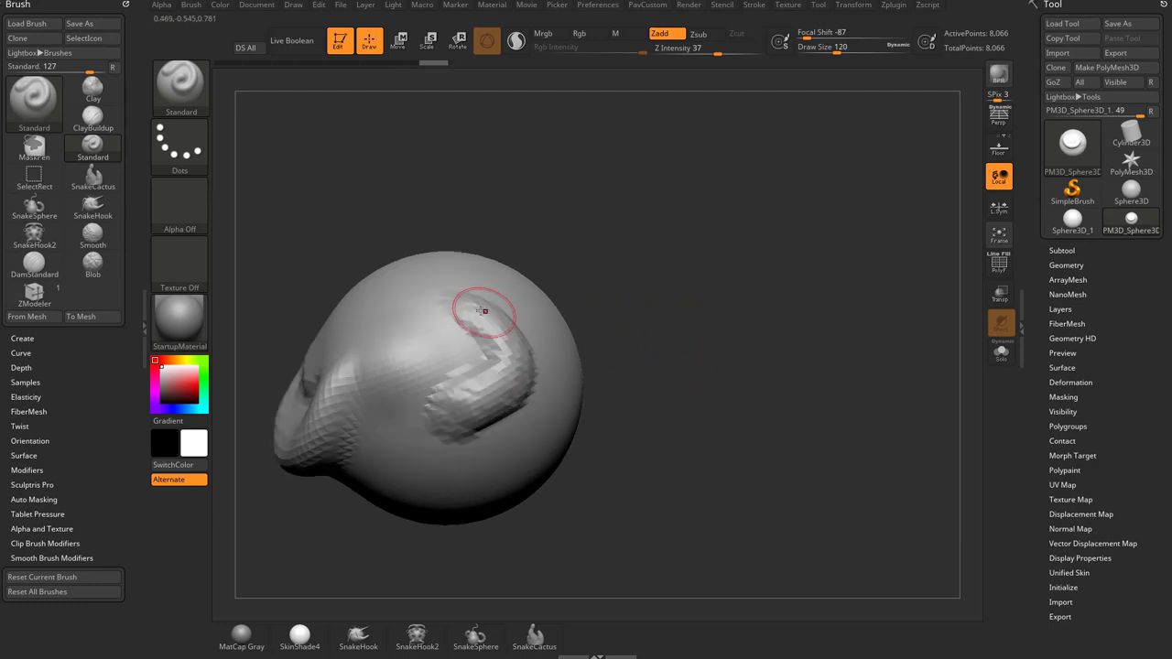
{"action": "mouse_move", "coordinate": [457, 300]}
{"action": "left_mouse_down"}
{"action": "mouse_move", "coordinate": [497, 332]}
{"action": "mouse_move", "coordinate": [510, 371]}
{"action": "mouse_move", "coordinate": [457, 403]}
{"action": "left_mouse_up"}
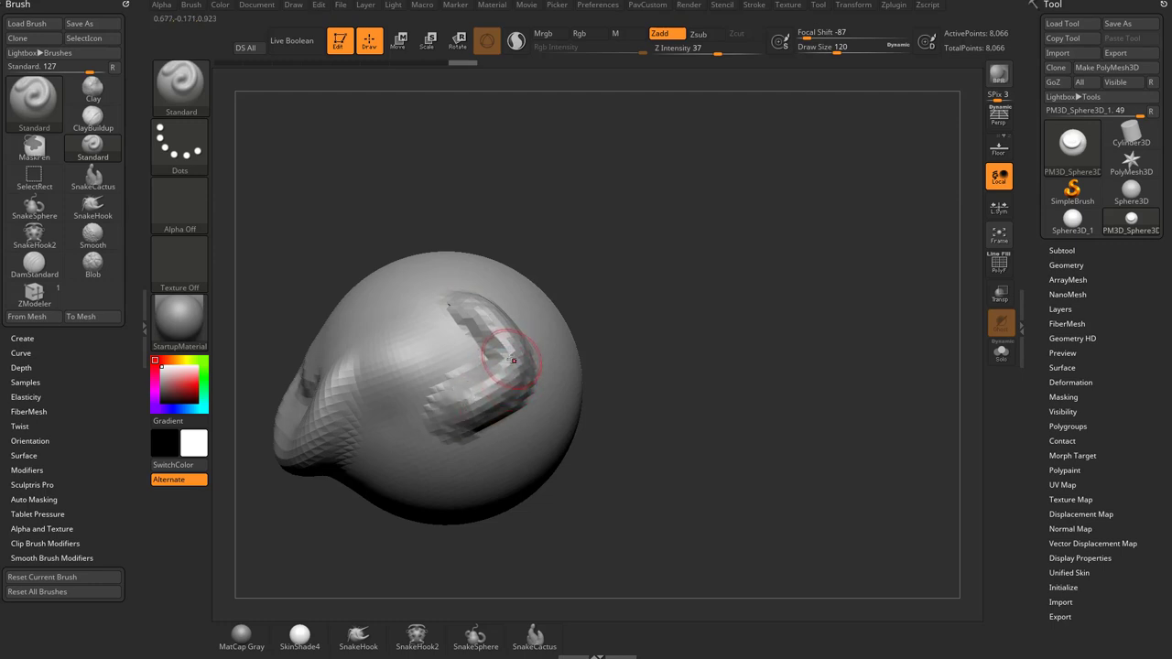
{"action": "left_click_drag", "start_coordinate": [633, 357], "coordinate": [615, 300]}
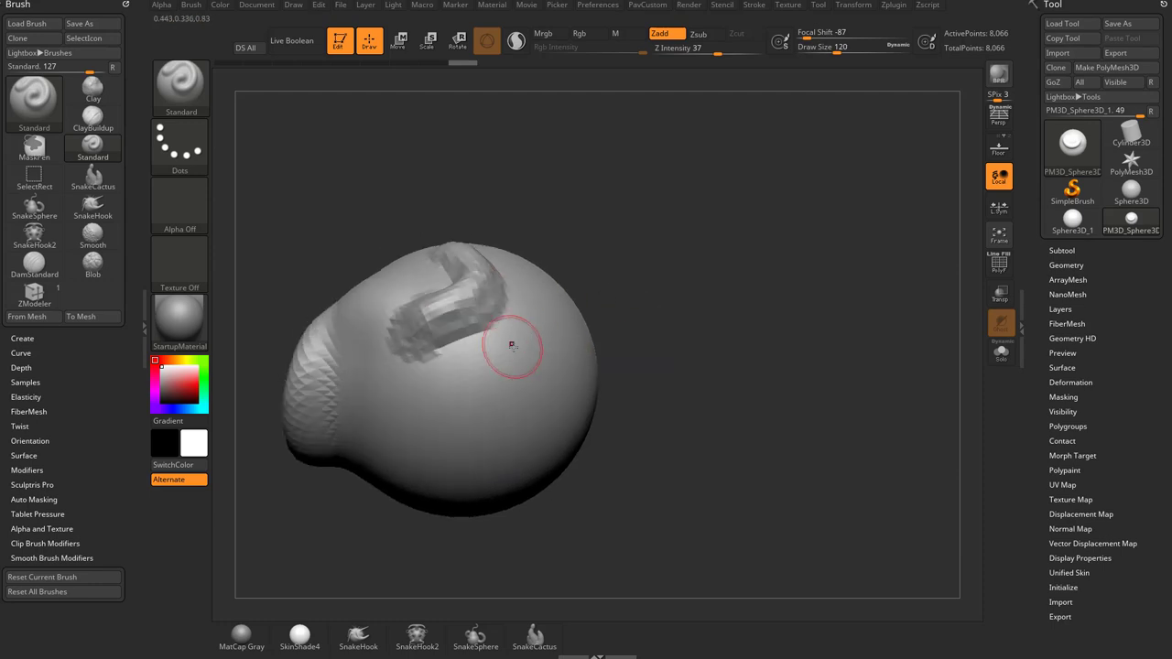
{"action": "left_click_drag", "start_coordinate": [503, 359], "coordinate": [419, 419]}
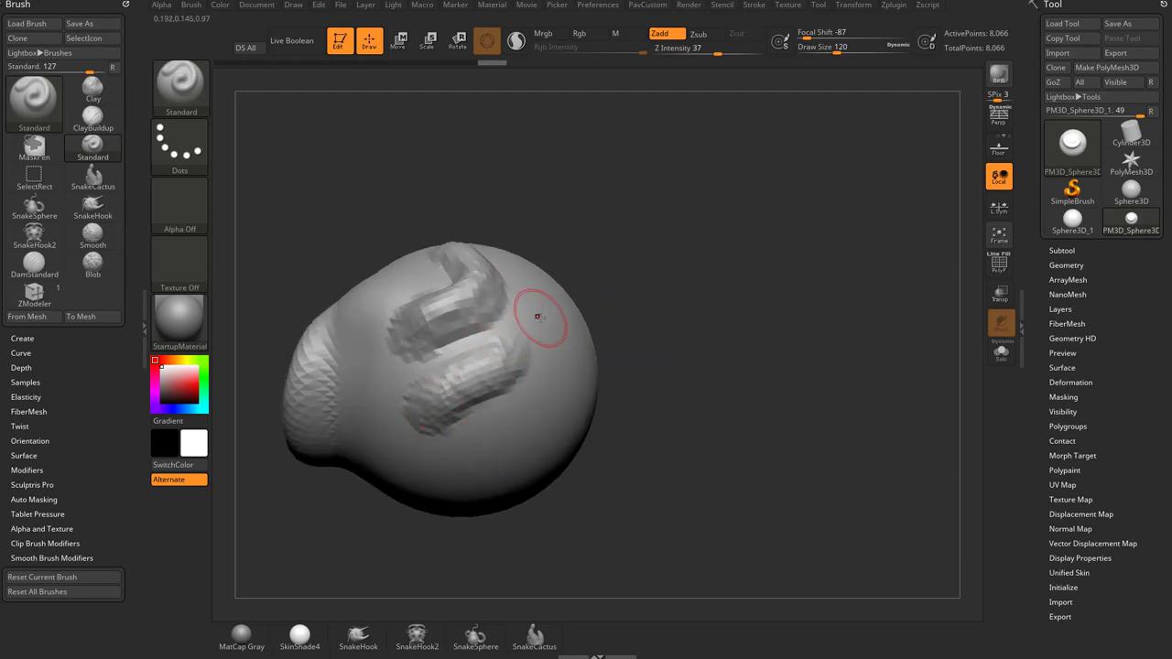
- Set the Focal Shift to 69 and sculpt a thin S-shaped stroke on the smooth area beside the hard-edged strokes
{"action": "key", "text": "o"}
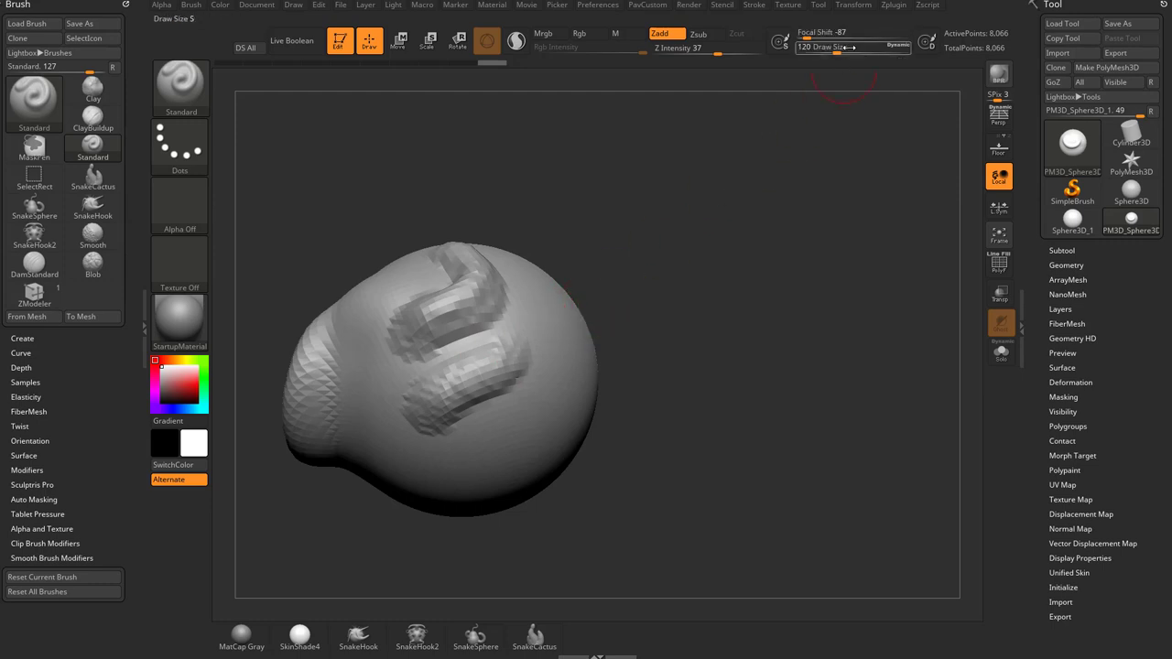
{"action": "left_click_drag", "start_coordinate": [820, 33], "coordinate": [850, 34]}
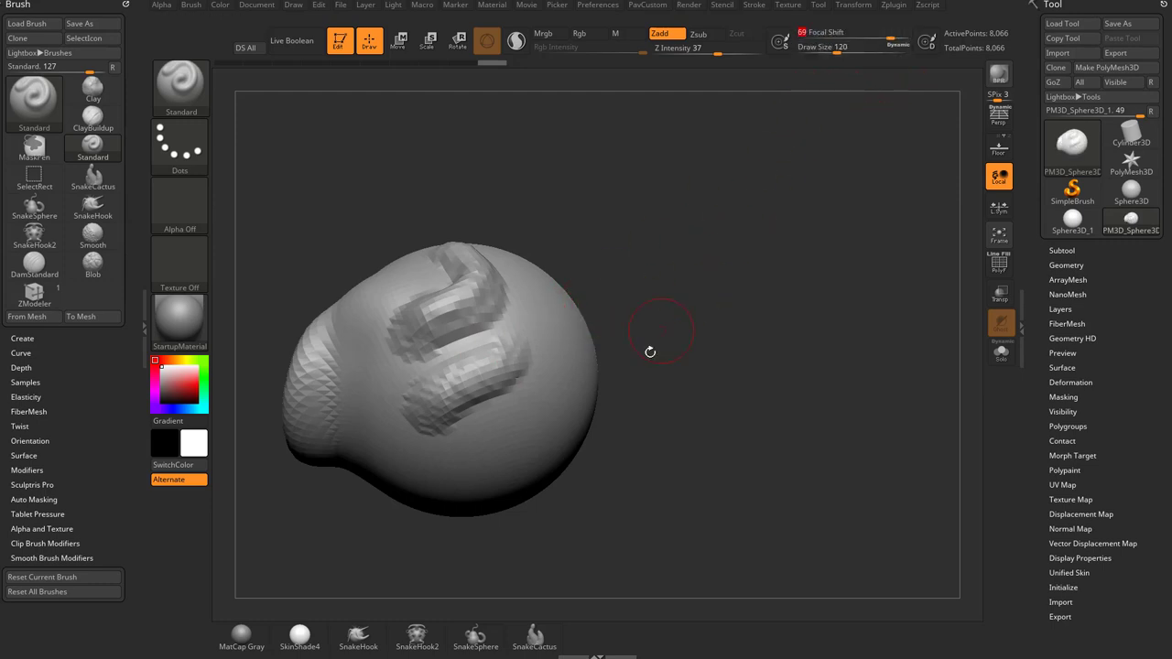
{"action": "left_click_drag", "start_coordinate": [649, 351], "coordinate": [522, 273]}
{"action": "left_click_drag", "start_coordinate": [522, 274], "coordinate": [717, 294], "text": "alt"}
{"action": "left_click_drag", "start_coordinate": [717, 294], "coordinate": [627, 291], "text": "alt"}
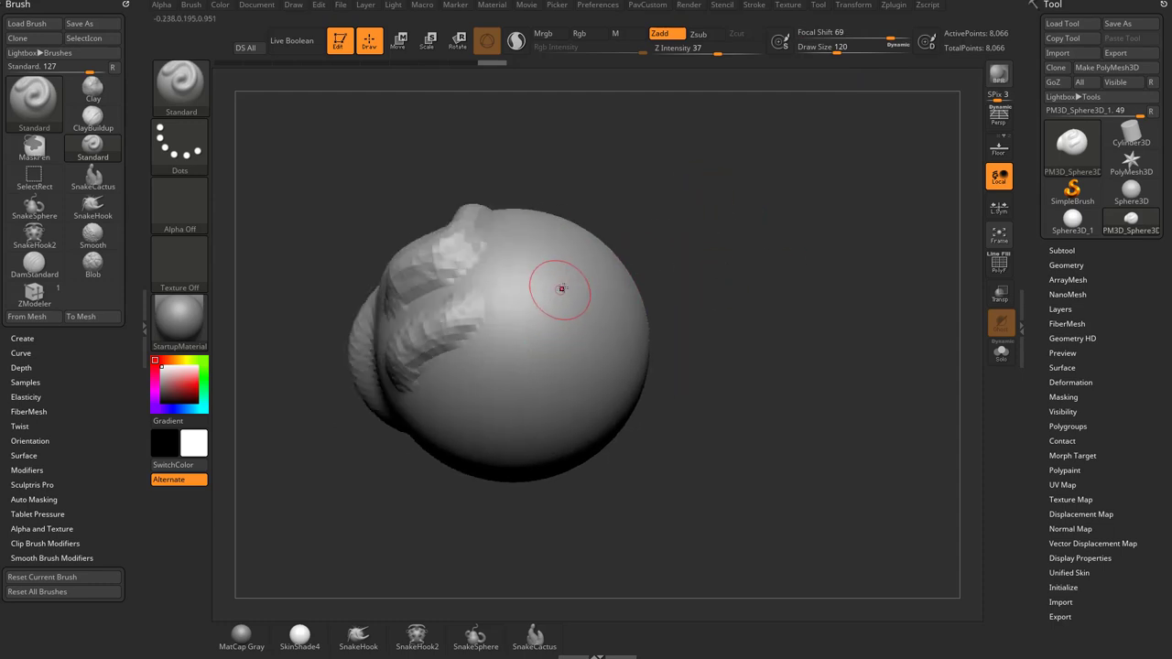
{"action": "right_click_drag", "start_coordinate": [563, 302], "coordinate": [518, 331]}
{"action": "mouse_move", "coordinate": [569, 319]}
{"action": "left_mouse_down"}
{"action": "mouse_move", "coordinate": [499, 365]}
{"action": "mouse_move", "coordinate": [520, 403]}
{"action": "left_mouse_up"}
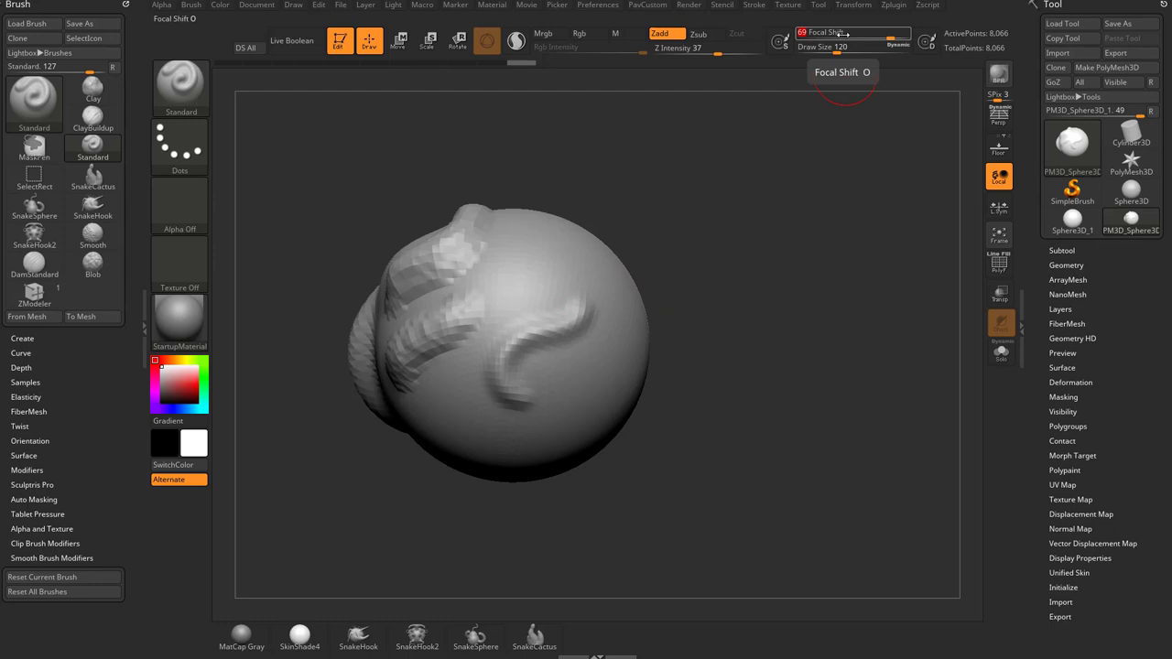
- Reset the Focal Shift to 0, set the Draw Size to 116, and sculpt an angled stroke on the next smooth area
{"action": "left_click_drag", "start_coordinate": [727, 238], "coordinate": [631, 264]}
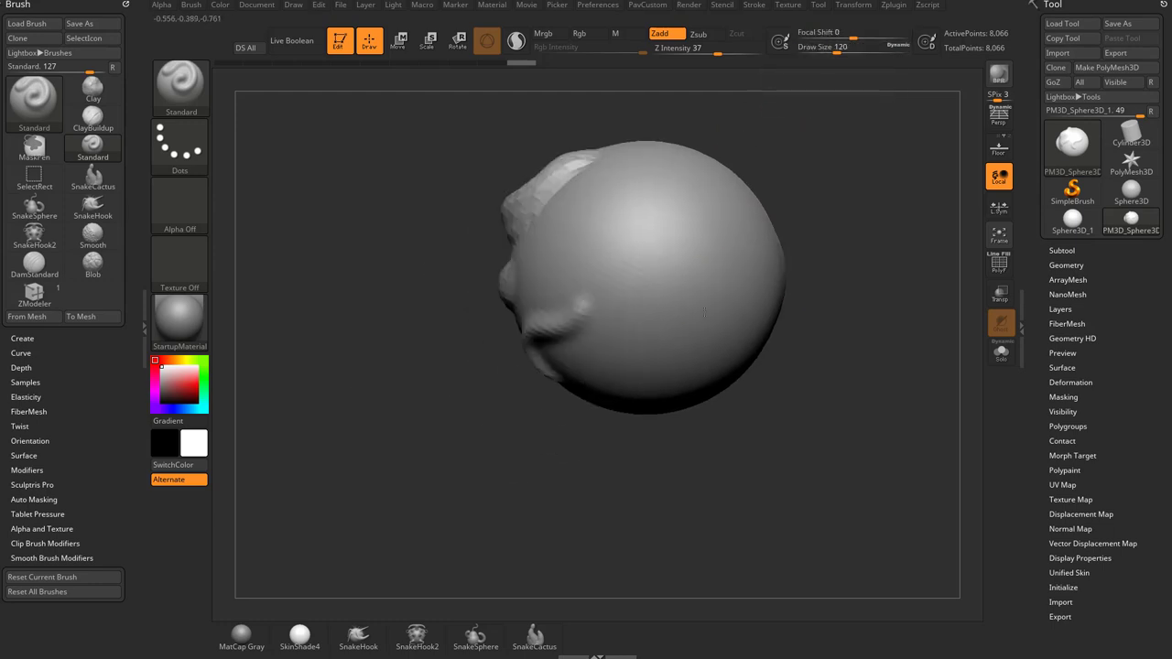
{"action": "left_click_drag", "start_coordinate": [709, 269], "coordinate": [541, 340], "text": "alt"}
{"action": "key", "text": "s"}
{"action": "left_click", "coordinate": [540, 340]}
{"action": "mouse_move", "coordinate": [471, 295]}
{"action": "left_mouse_down"}
{"action": "mouse_move", "coordinate": [514, 402]}
{"action": "mouse_move", "coordinate": [542, 395]}
{"action": "left_mouse_up"}
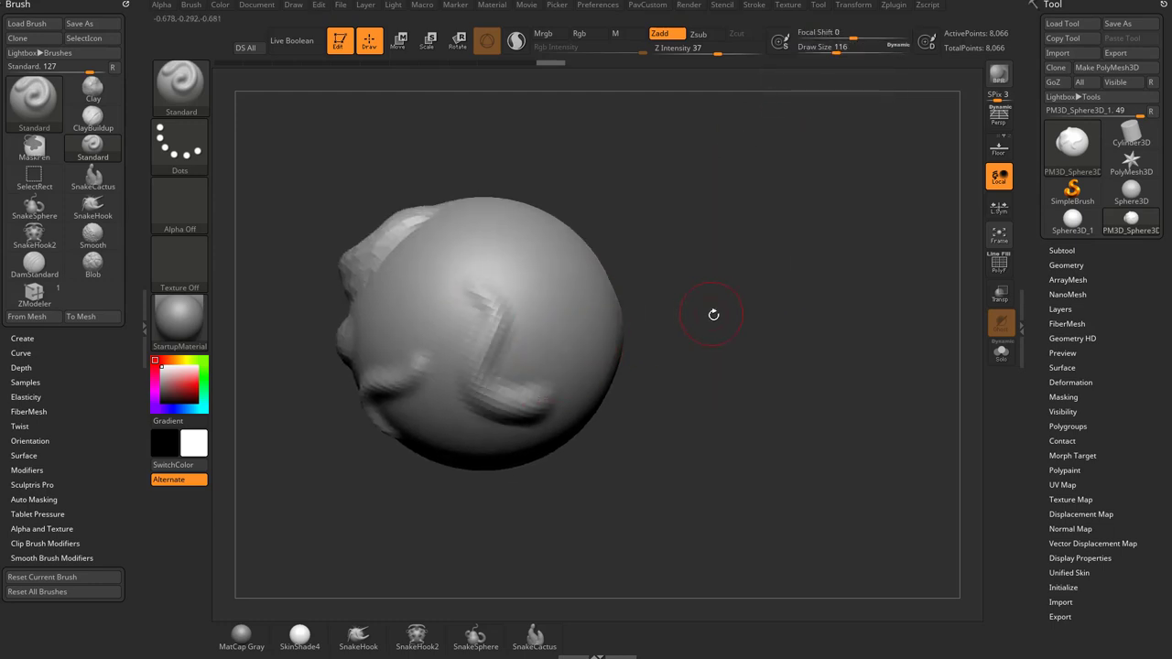
- Rewind the undo history to the start to restore the unsculpted sphere
{"action": "mouse_move", "coordinate": [713, 315]}
{"action": "left_mouse_down"}
{"action": "mouse_move", "coordinate": [692, 295]}
{"action": "mouse_move", "coordinate": [713, 315]}
{"action": "left_mouse_up"}
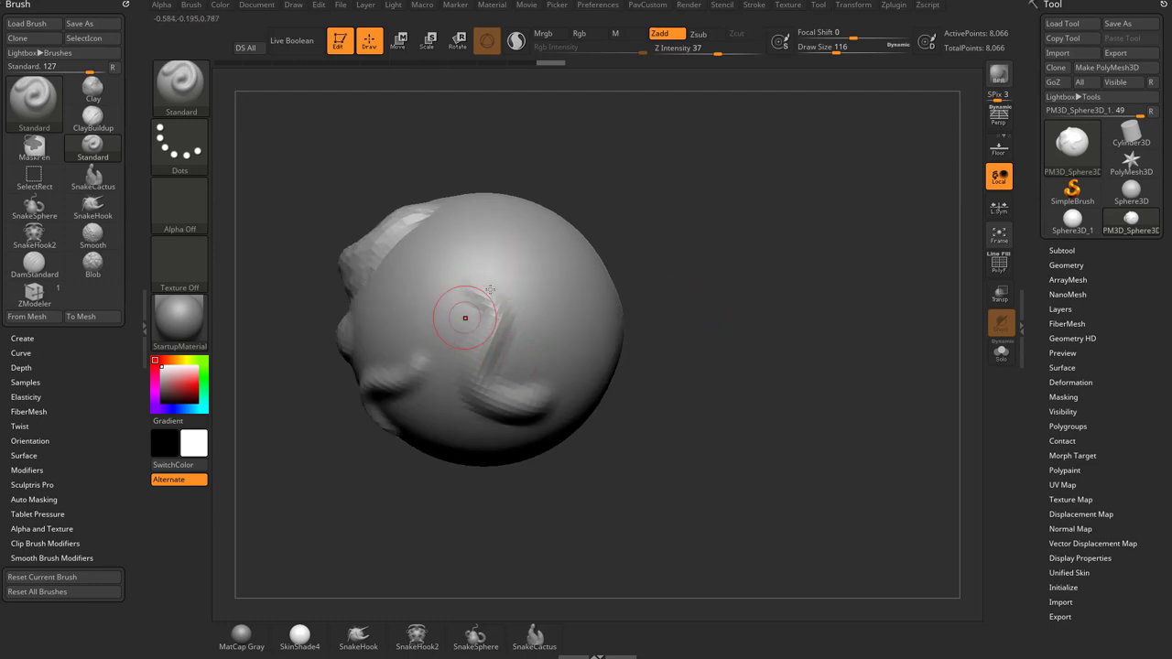
{"action": "left_click_drag", "start_coordinate": [685, 201], "coordinate": [735, 278]}
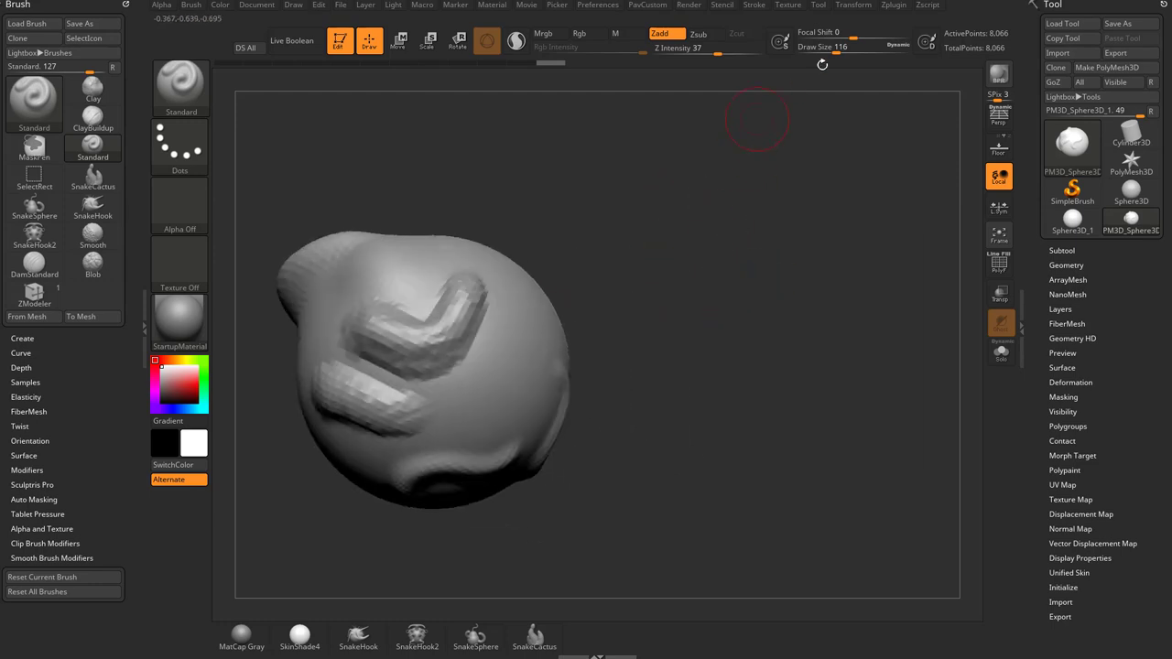
{"action": "left_click_drag", "start_coordinate": [670, 202], "coordinate": [736, 205], "text": "alt"}
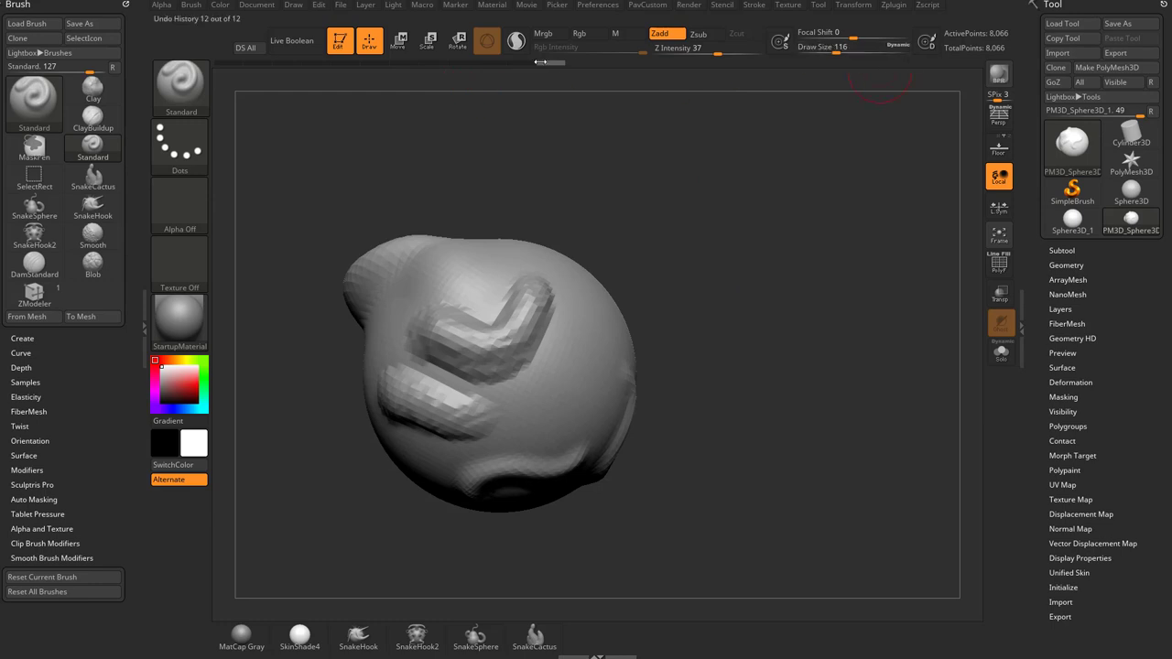
{"action": "left_click_drag", "start_coordinate": [538, 62], "coordinate": [229, 64]}
{"action": "left_click_drag", "start_coordinate": [675, 249], "coordinate": [832, 246], "text": "alt"}
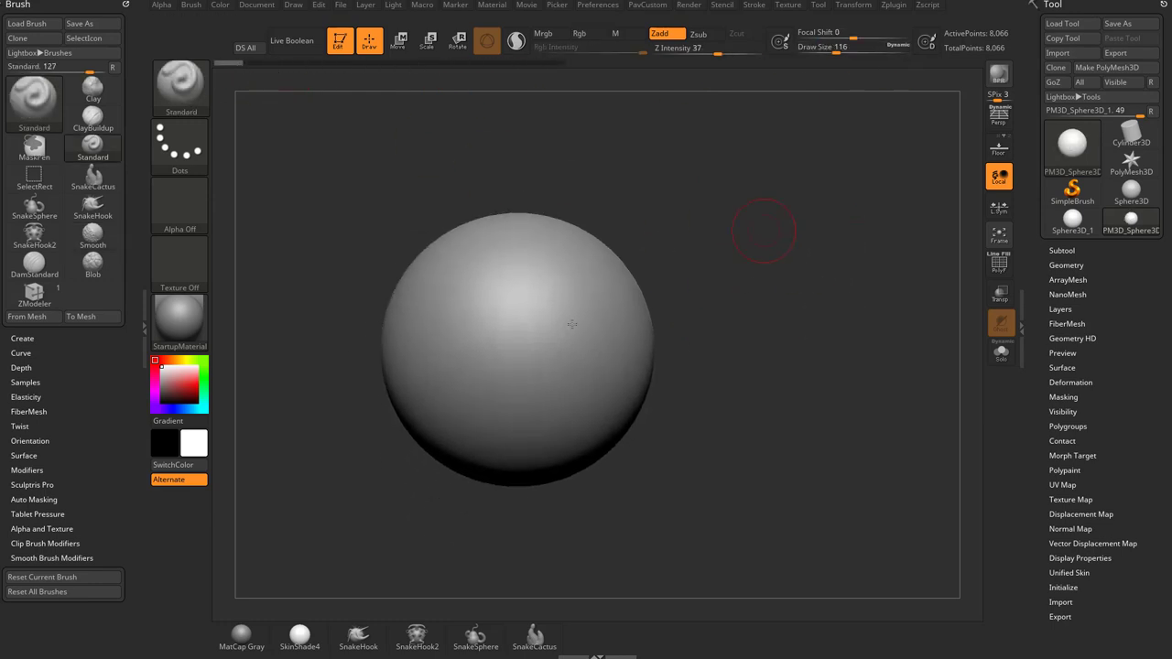
{"action": "left_click_drag", "start_coordinate": [720, 233], "coordinate": [718, 245], "text": "alt"}
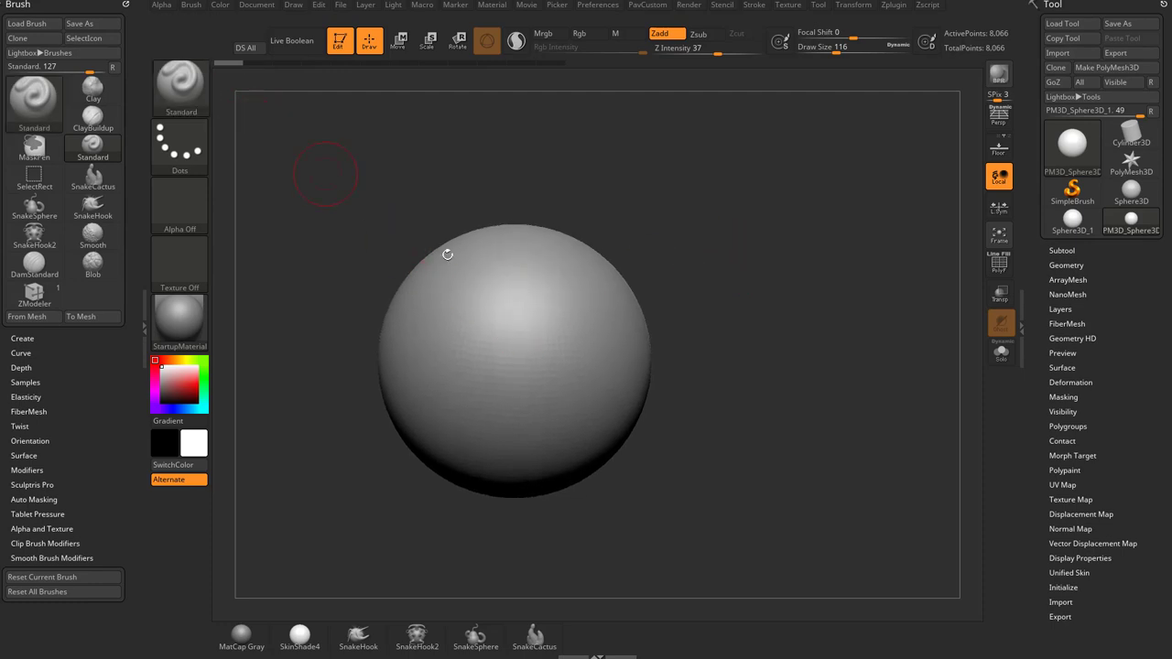
- Test and undo a stroke across the clean sphere, and select the Clay brush
{"action": "mouse_move", "coordinate": [476, 332]}
{"action": "left_mouse_down"}
{"action": "mouse_move", "coordinate": [555, 362]}
{"action": "mouse_move", "coordinate": [577, 338]}
{"action": "left_mouse_up"}
{"action": "key", "text": "ctrl+z"}
{"action": "key", "text": "b"}
{"action": "key", "text": "c"}
{"action": "key", "text": "l"}
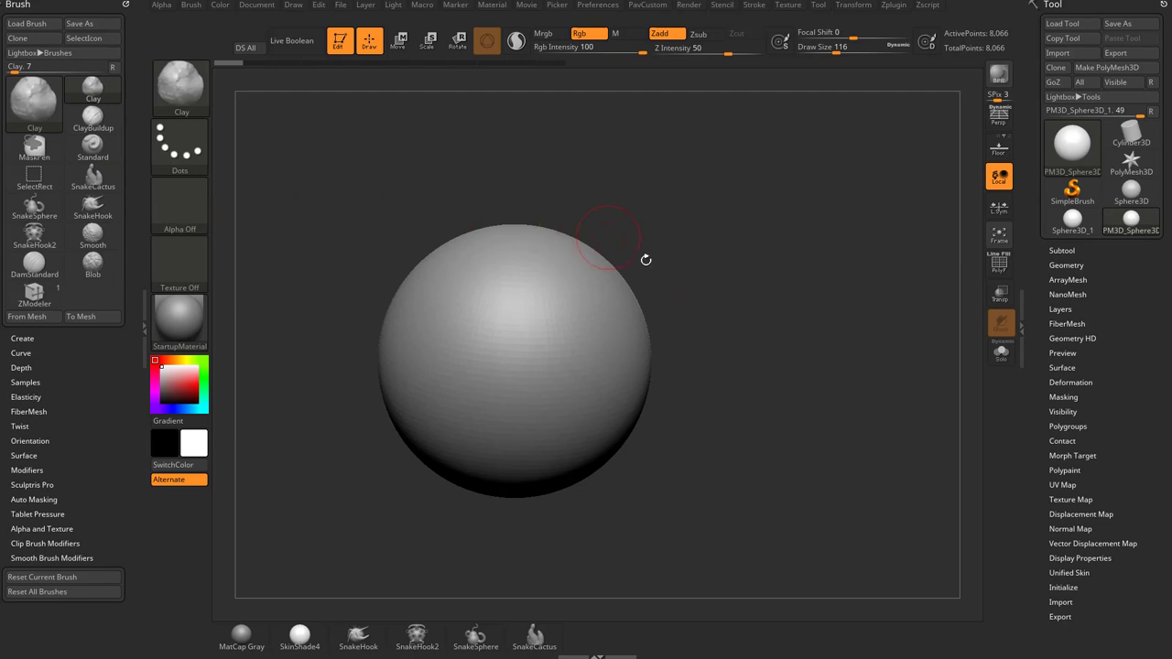
- Switch back to the Standard brush and sculpt a curved raised stroke across the sphere's front with a groove just above it
{"action": "key", "text": "alt+s"}
{"action": "mouse_move", "coordinate": [439, 302]}
{"action": "left_mouse_down"}
{"action": "mouse_move", "coordinate": [519, 355]}
{"action": "mouse_move", "coordinate": [549, 349]}
{"action": "left_mouse_up"}
{"action": "mouse_move", "coordinate": [663, 254]}
{"action": "left_mouse_down"}
{"action": "mouse_move", "coordinate": [586, 259]}
{"action": "mouse_move", "coordinate": [559, 290]}
{"action": "left_mouse_up"}
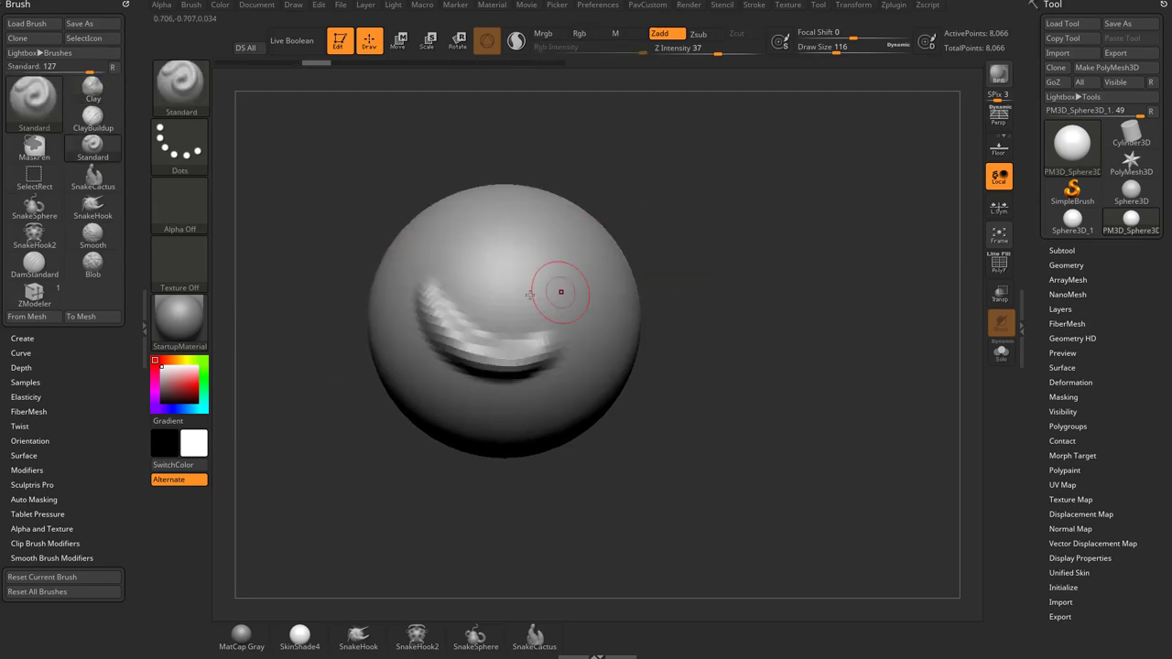
{"action": "left_click_drag", "start_coordinate": [453, 291], "coordinate": [536, 320]}
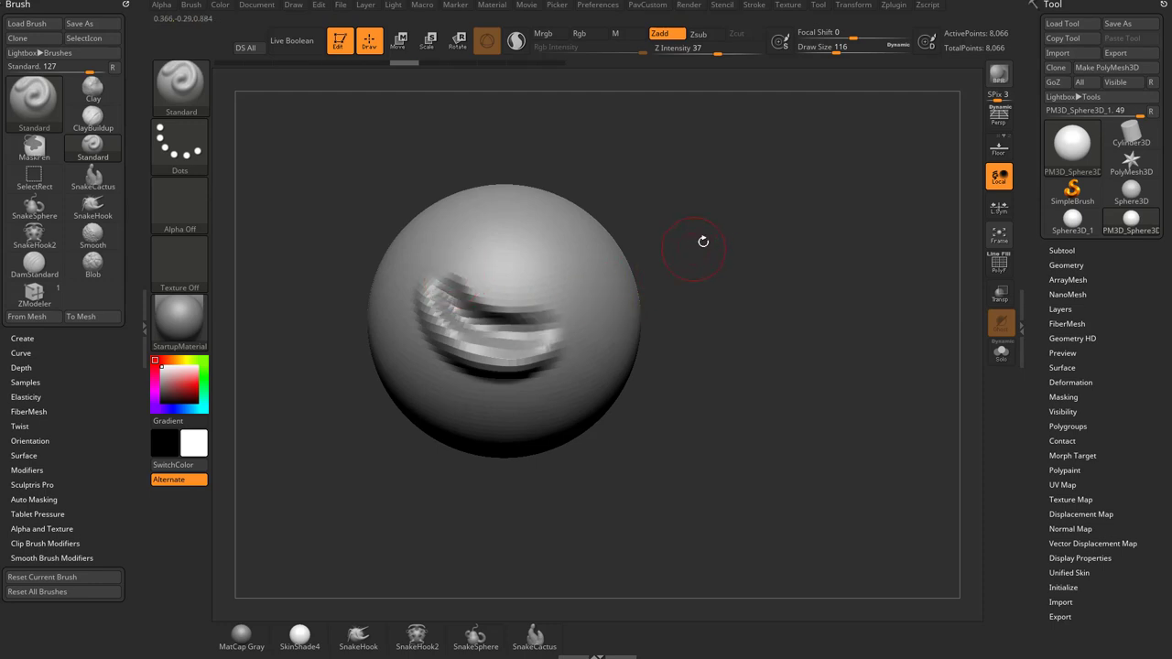
- Smooth the groove above the raised stroke with the Smooth brush at Z Intensity 100
{"action": "left_click_drag", "start_coordinate": [703, 242], "coordinate": [578, 283], "text": "alt"}
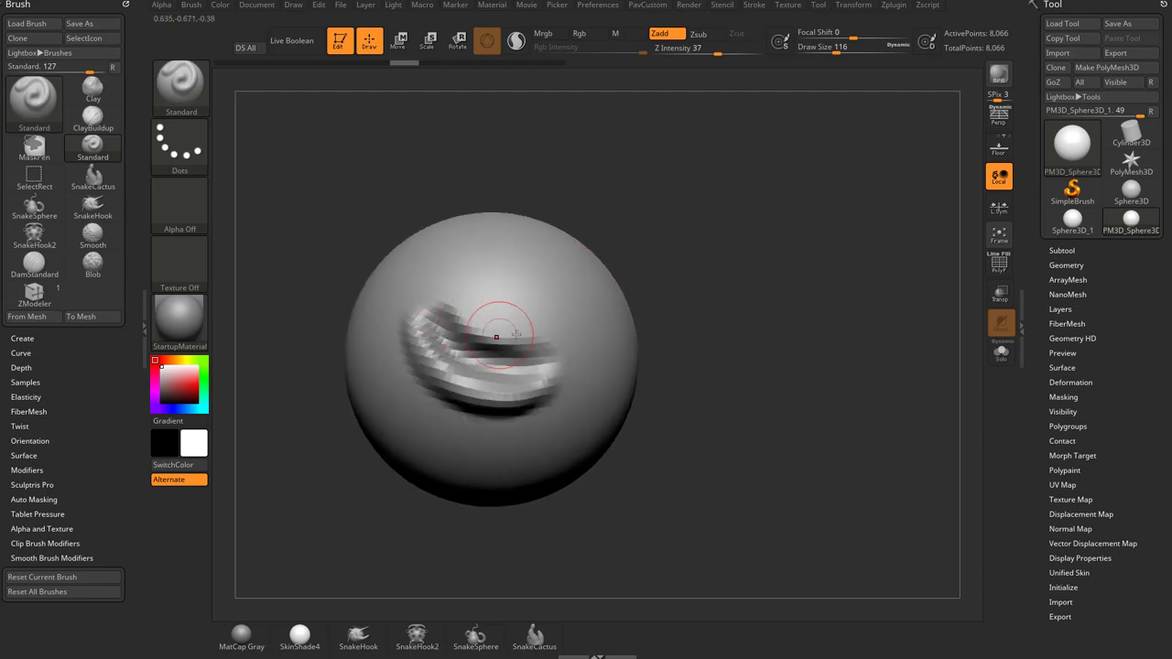
{"action": "mouse_move", "coordinate": [667, 335]}
{"action": "left_mouse_down"}
{"action": "mouse_move", "coordinate": [720, 256]}
{"action": "mouse_move", "coordinate": [632, 309]}
{"action": "left_mouse_up"}
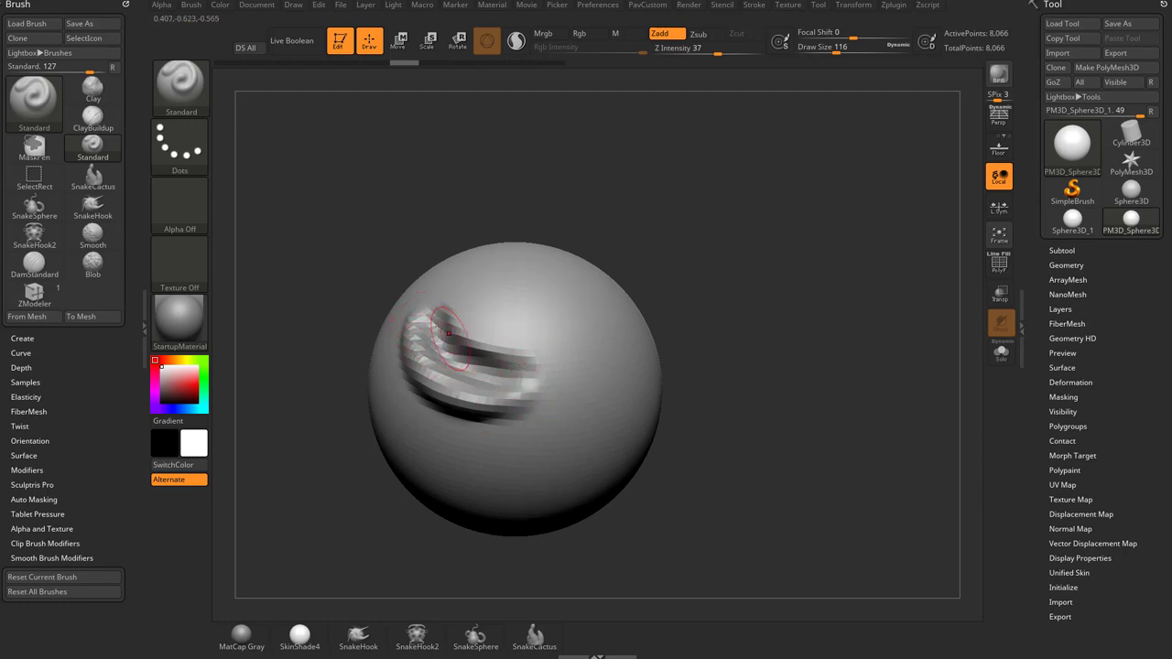
{"action": "left_click_drag", "start_coordinate": [606, 220], "coordinate": [623, 249]}
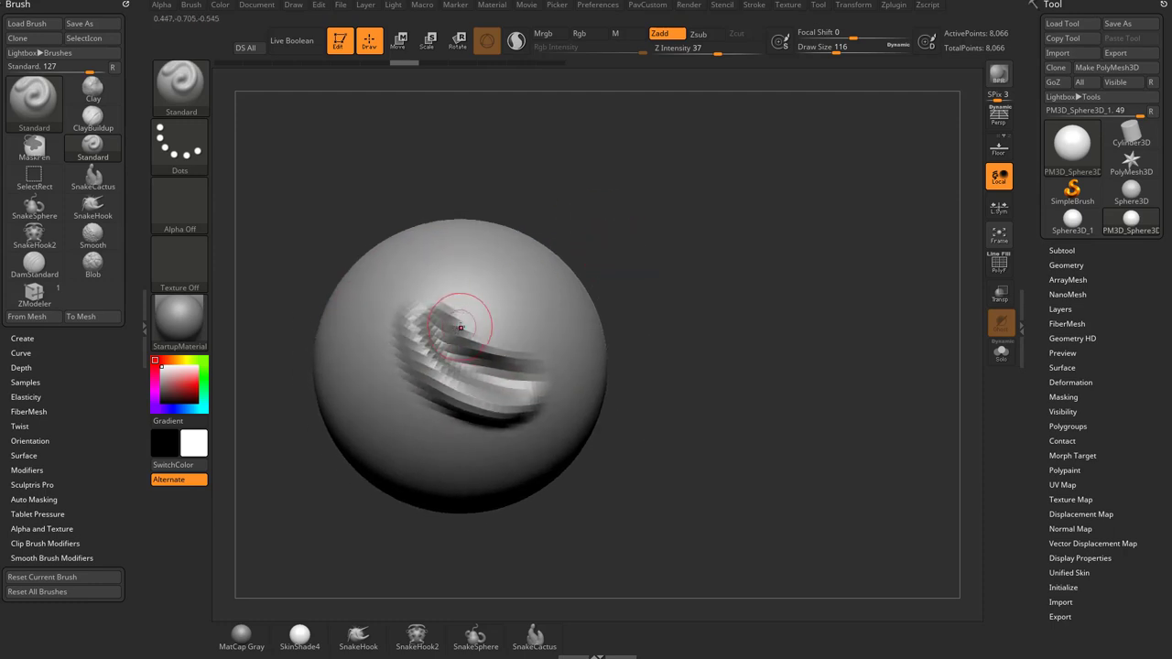
{"action": "key", "text": "shift"}
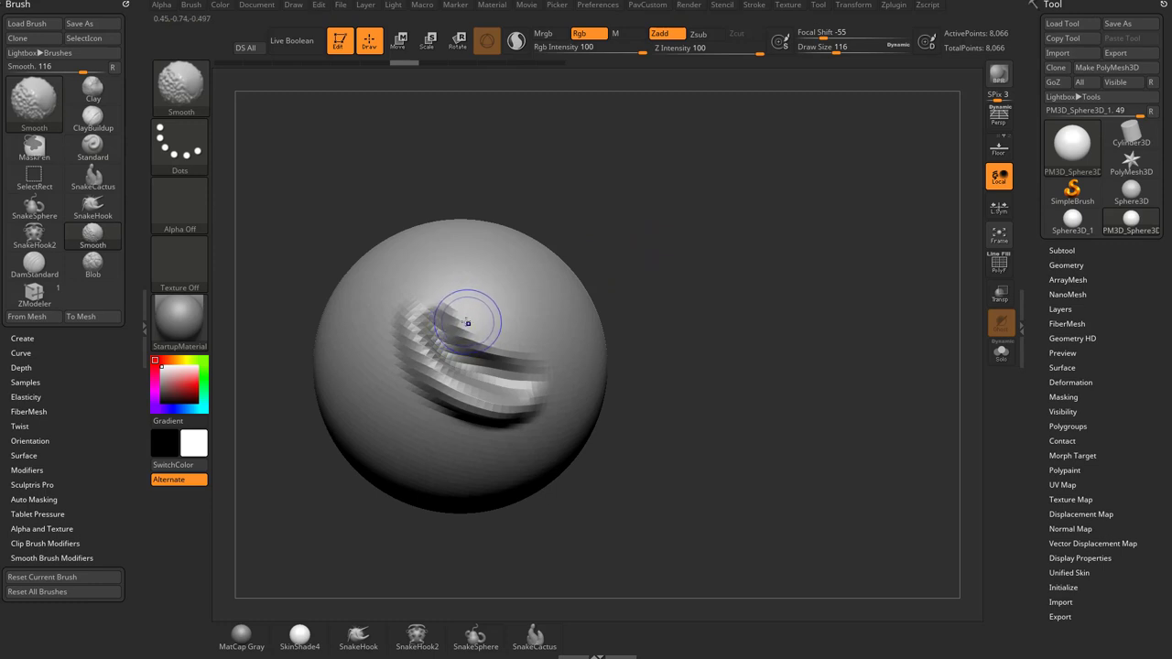
{"action": "mouse_move", "coordinate": [441, 298]}
{"action": "left_mouse_down", "text": "shift"}
{"action": "mouse_move", "coordinate": [465, 334]}
{"action": "mouse_move", "coordinate": [531, 358]}
{"action": "left_mouse_up", "text": "shift"}
{"action": "key", "text": "shift"}
{"action": "key", "text": "shift"}
{"action": "key", "text": "shift"}
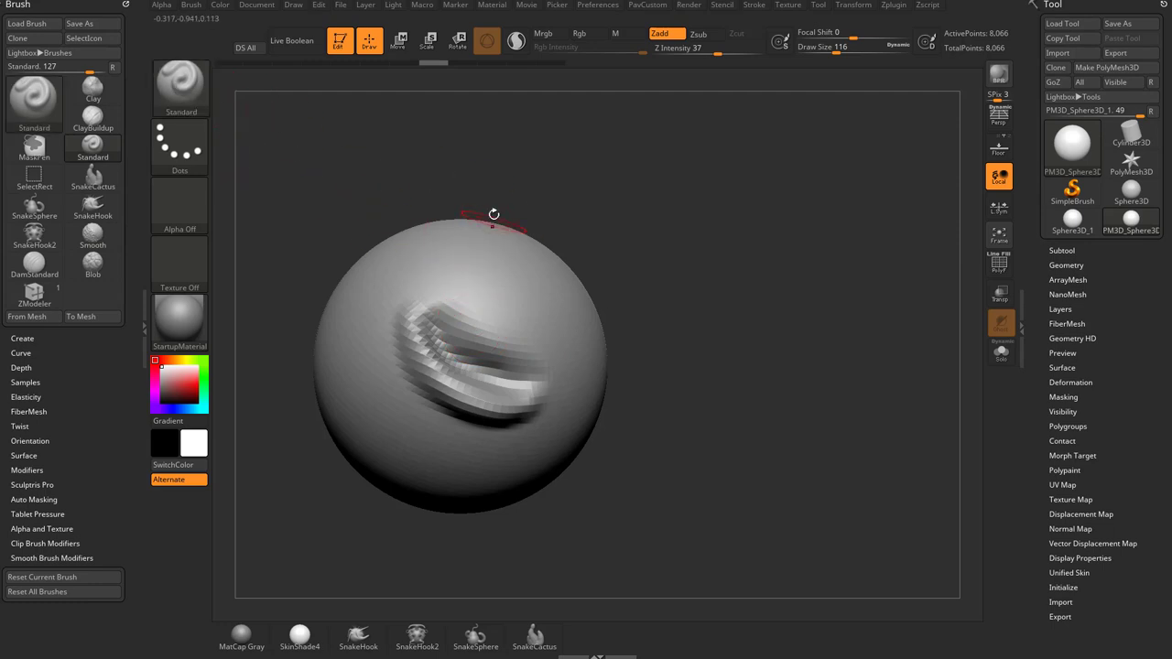
{"action": "key", "text": "shift"}
{"action": "key", "text": "shift"}
{"action": "key", "text": "shift"}
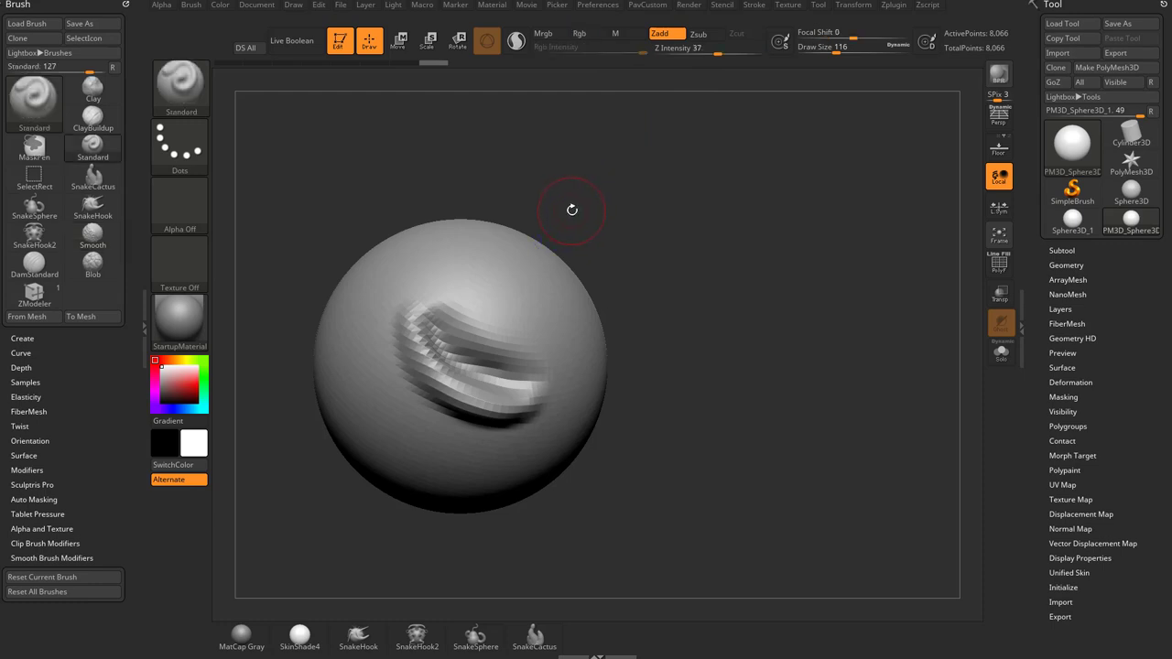
- Smooth across the sculpted strokes with the Smooth brush and undo it
{"action": "key", "text": "shift"}
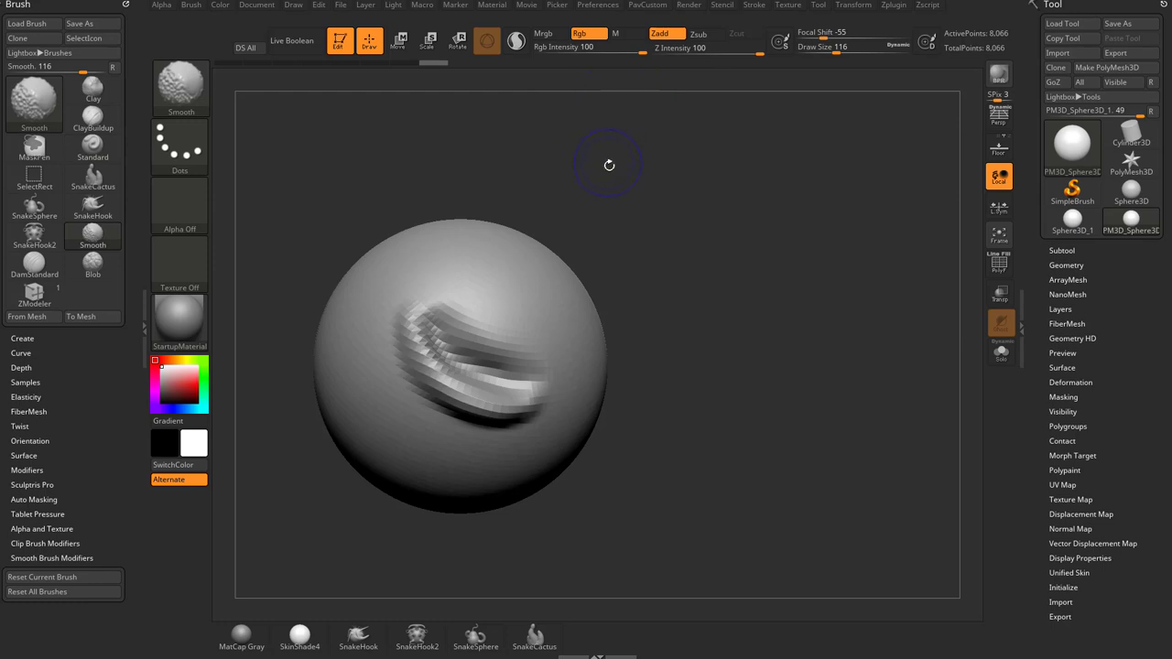
{"action": "mouse_move", "coordinate": [426, 317]}
{"action": "left_mouse_down", "text": "shift"}
{"action": "mouse_move", "coordinate": [436, 344]}
{"action": "mouse_move", "coordinate": [488, 393]}
{"action": "mouse_move", "coordinate": [420, 337]}
{"action": "mouse_move", "coordinate": [485, 352]}
{"action": "mouse_move", "coordinate": [449, 384]}
{"action": "mouse_move", "coordinate": [641, 379]}
{"action": "left_mouse_up", "text": "shift"}
{"action": "key", "text": "ctrl+z"}
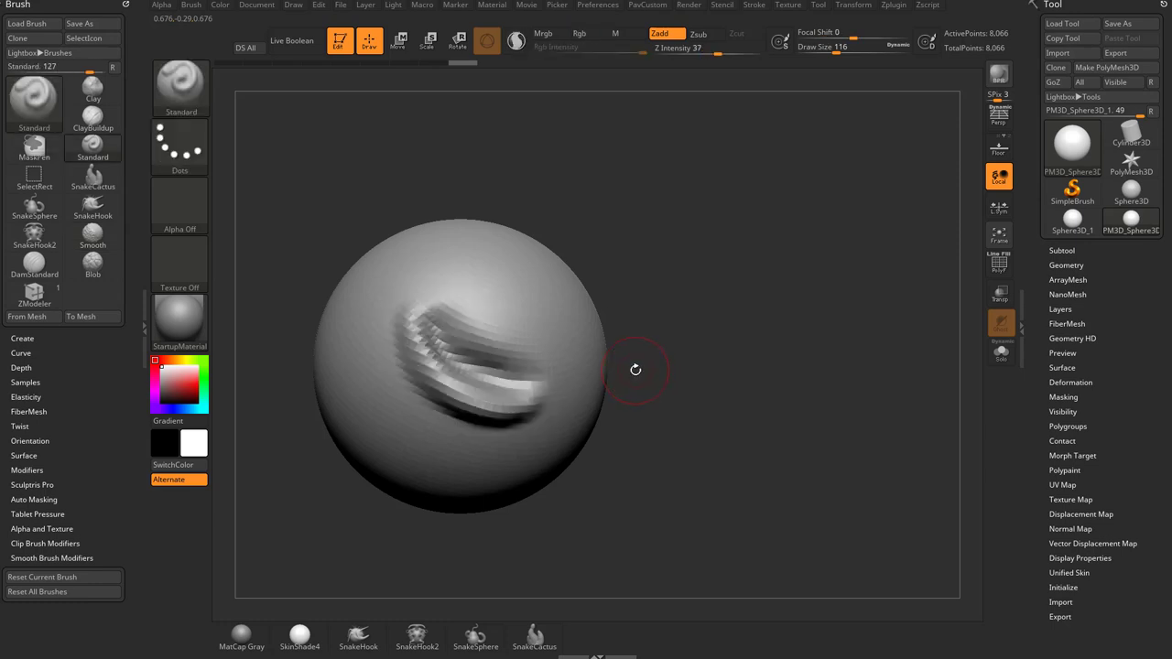
- Set the Smooth brush's Z Intensity to 5 and lightly smooth the sculpted strokes
{"action": "key", "text": "shift"}
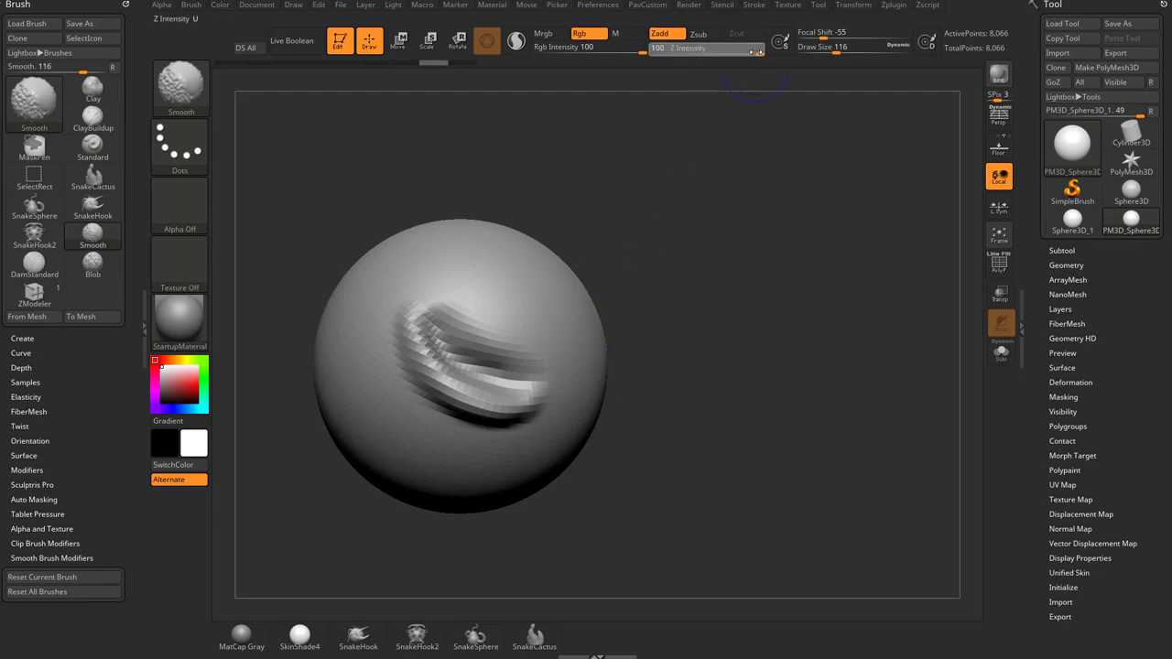
{"action": "left_click_drag", "start_coordinate": [679, 54], "coordinate": [677, 54]}
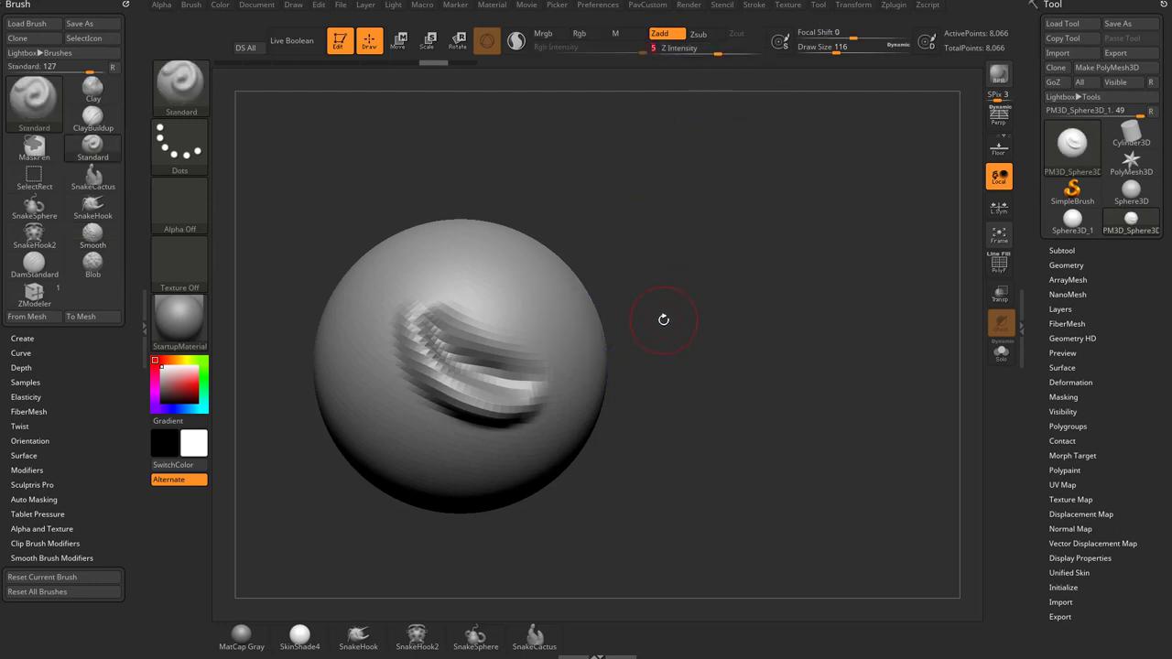
{"action": "key", "text": "shift"}
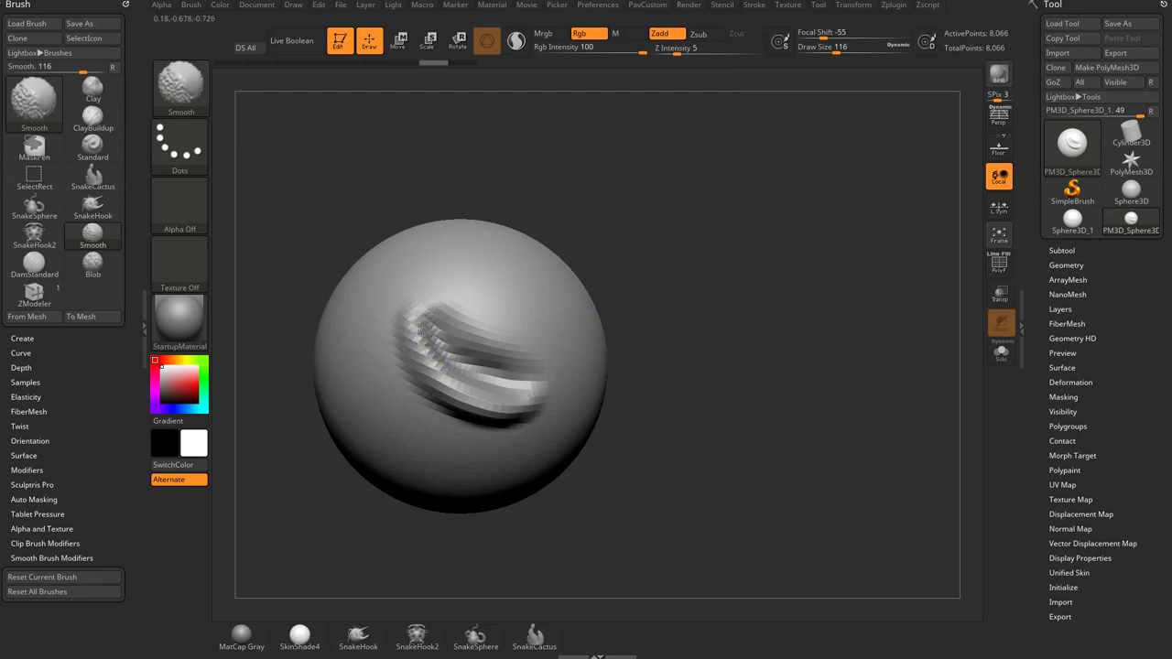
{"action": "left_click_drag", "start_coordinate": [494, 410], "coordinate": [500, 411], "text": "shift"}
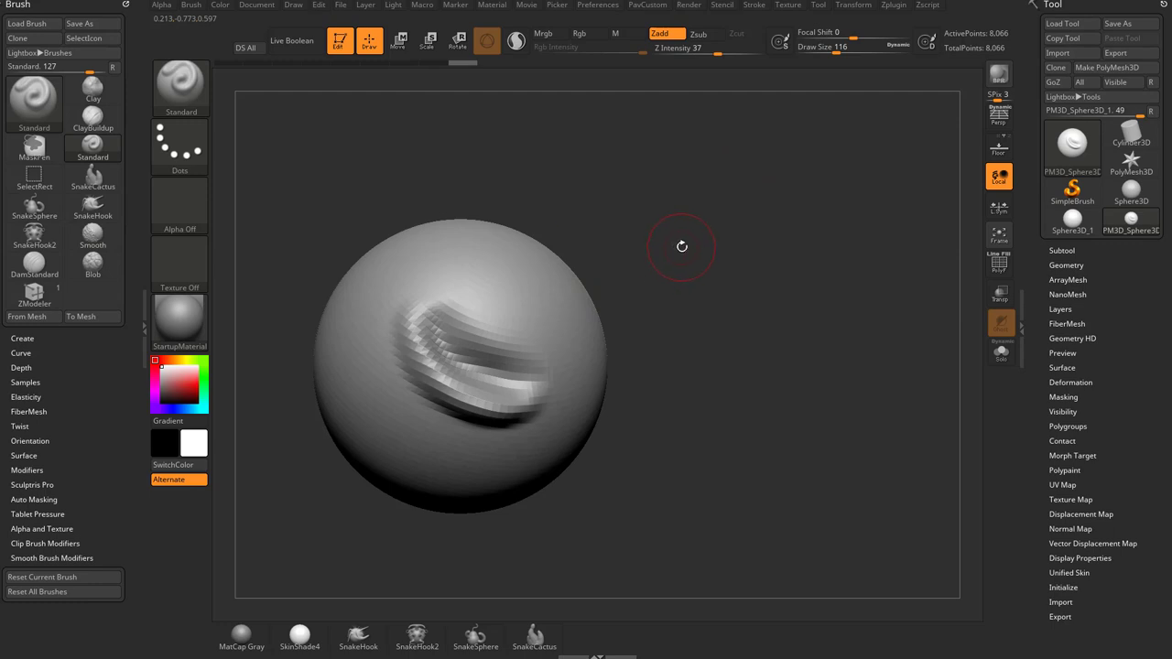
- Set the Smooth brush's Z Intensity to 100, turn off Rgb, and strongly smooth the raised stroke and groove
{"action": "key", "text": "shift"}
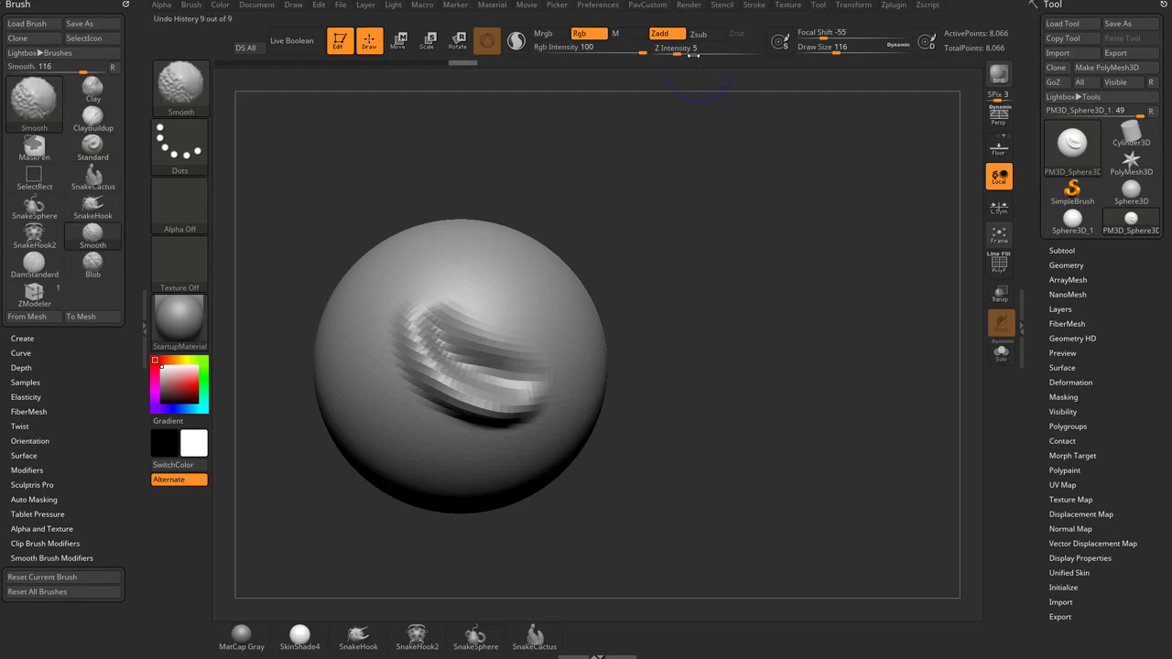
{"action": "left_click_drag", "start_coordinate": [688, 51], "coordinate": [693, 50], "text": "shift"}
{"action": "left_click", "coordinate": [590, 33], "text": "shift"}
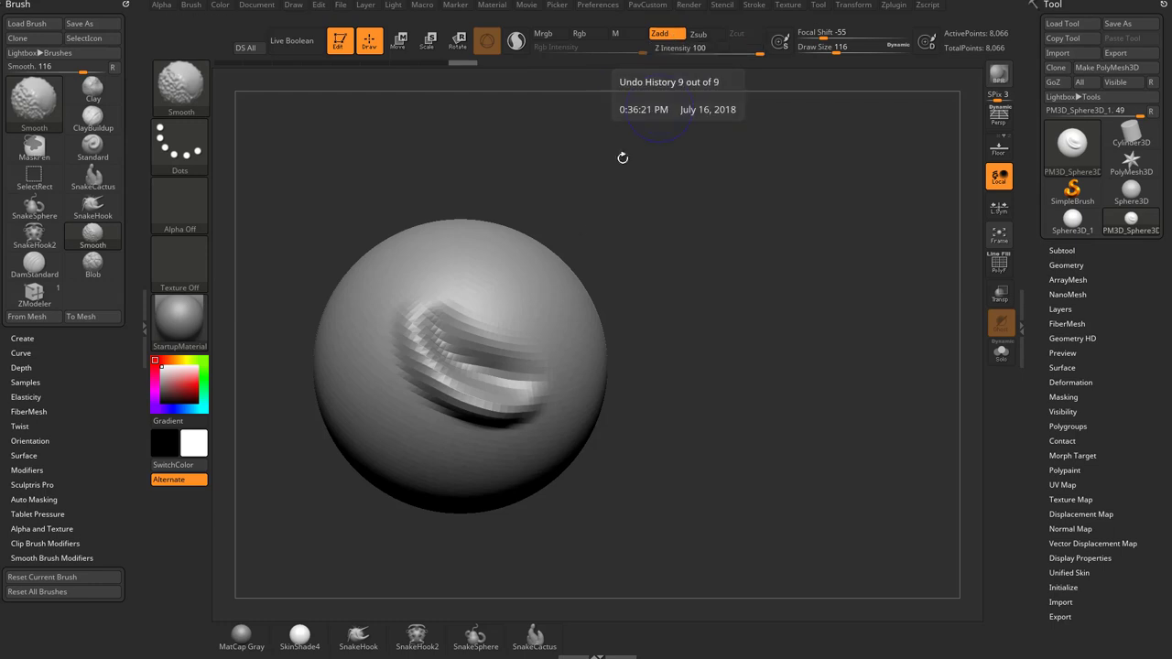
{"action": "mouse_move", "coordinate": [465, 308]}
{"action": "left_mouse_down", "text": "shift"}
{"action": "mouse_move", "coordinate": [423, 335]}
{"action": "mouse_move", "coordinate": [459, 369]}
{"action": "mouse_move", "coordinate": [529, 381]}
{"action": "mouse_move", "coordinate": [518, 400]}
{"action": "left_mouse_up", "text": "shift"}
{"action": "mouse_move", "coordinate": [726, 270]}
{"action": "left_mouse_down"}
{"action": "mouse_move", "coordinate": [753, 306]}
{"action": "mouse_move", "coordinate": [750, 280]}
{"action": "left_mouse_up"}
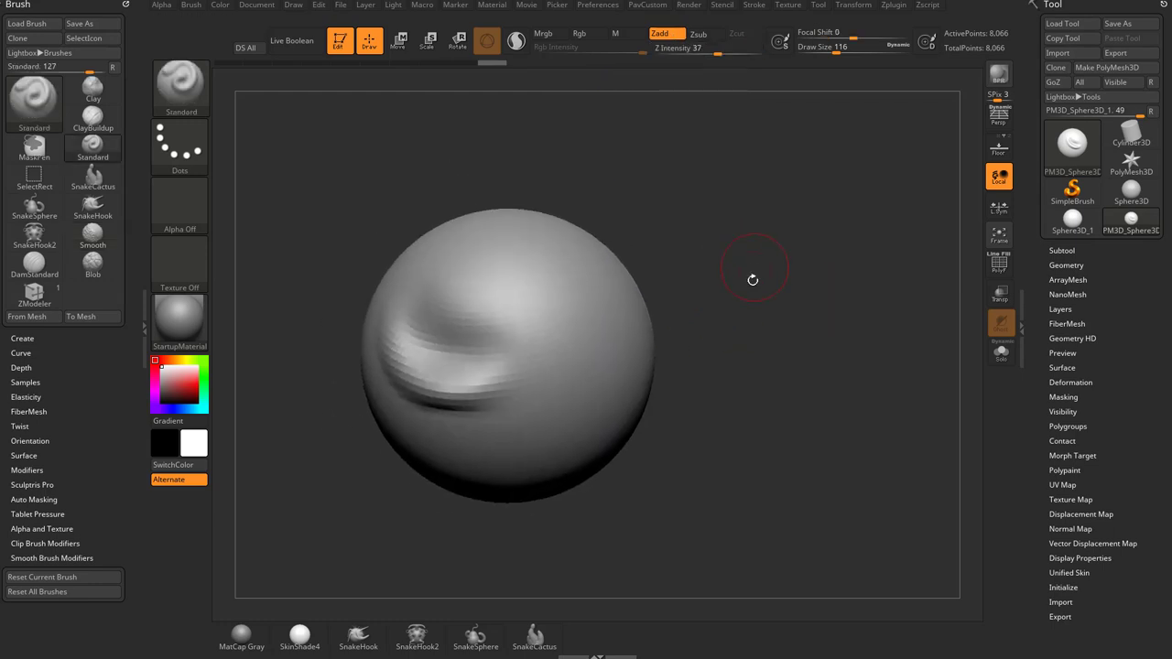
- Build up the lips above and below the sphere's groove with the Standard brush at Z Intensity 37
{"action": "mouse_move", "coordinate": [421, 305]}
{"action": "left_mouse_down"}
{"action": "mouse_move", "coordinate": [501, 346]}
{"action": "mouse_move", "coordinate": [427, 327]}
{"action": "left_mouse_up"}
{"action": "left_click_drag", "start_coordinate": [646, 253], "coordinate": [630, 295]}
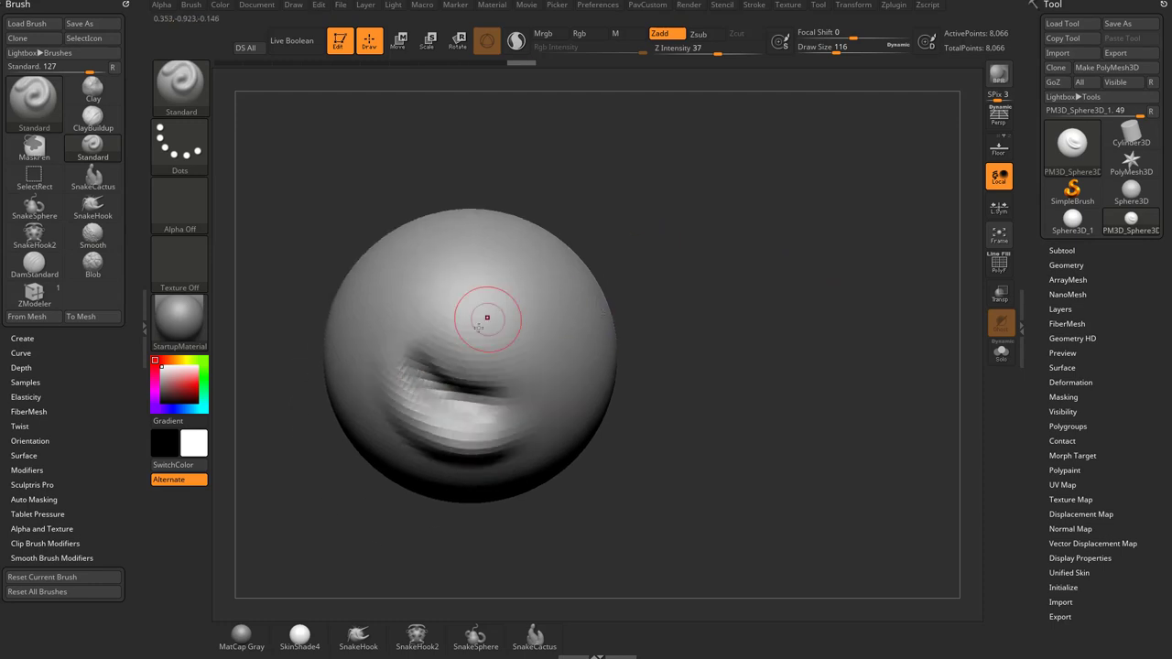
{"action": "left_click_drag", "start_coordinate": [486, 317], "coordinate": [455, 327]}
{"action": "mouse_move", "coordinate": [645, 265]}
{"action": "left_mouse_down"}
{"action": "mouse_move", "coordinate": [753, 280]}
{"action": "mouse_move", "coordinate": [729, 202]}
{"action": "mouse_move", "coordinate": [842, 217]}
{"action": "mouse_move", "coordinate": [874, 298]}
{"action": "mouse_move", "coordinate": [807, 264]}
{"action": "mouse_move", "coordinate": [796, 310]}
{"action": "left_mouse_up"}
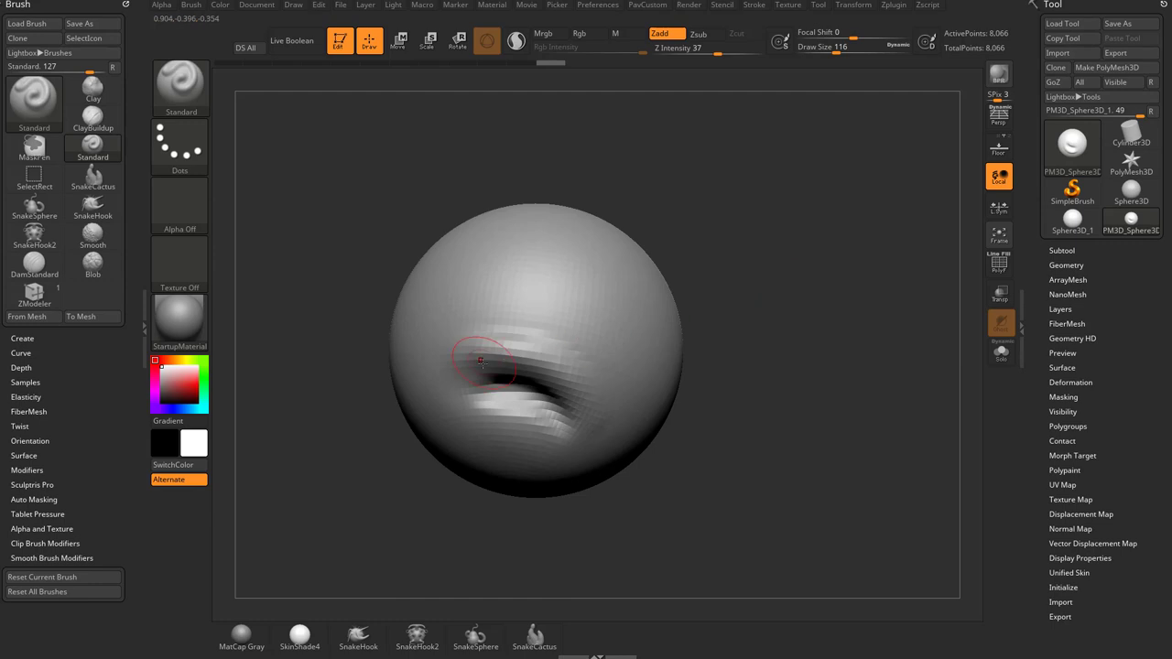
{"action": "mouse_move", "coordinate": [481, 343]}
{"action": "left_mouse_down"}
{"action": "mouse_move", "coordinate": [575, 413]}
{"action": "mouse_move", "coordinate": [553, 362]}
{"action": "left_mouse_up"}
{"action": "left_click_drag", "start_coordinate": [718, 321], "coordinate": [736, 313]}
{"action": "left_click_drag", "start_coordinate": [652, 286], "coordinate": [630, 270]}
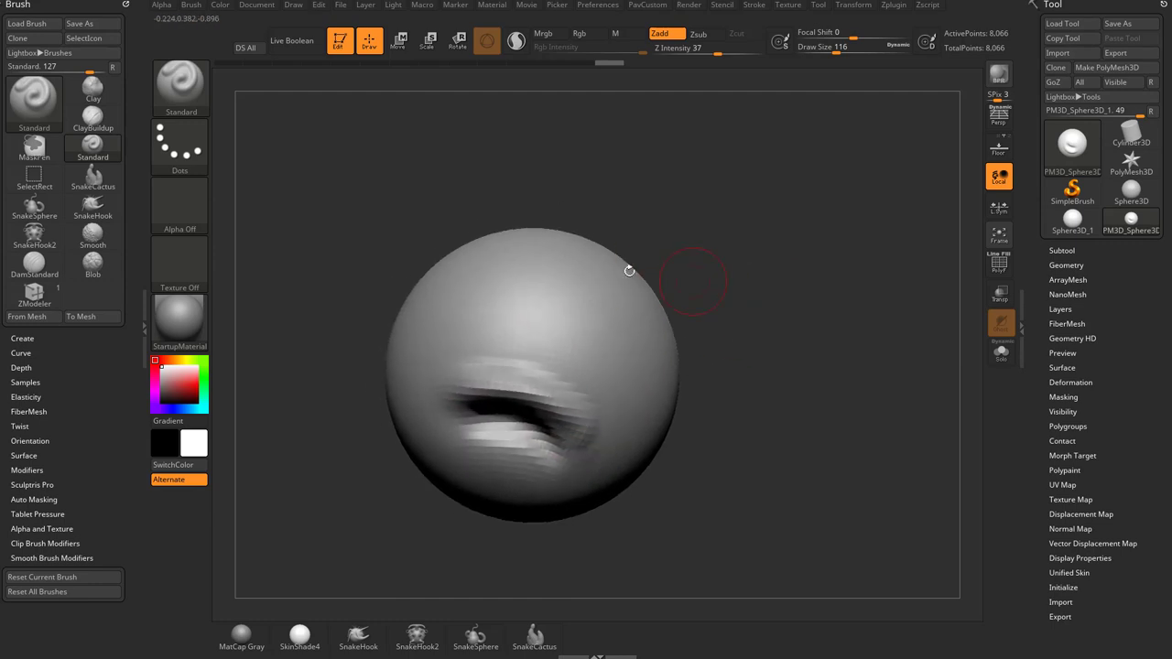
- Carve two eye sockets above the mouth and raise a rim around the first socket
{"action": "mouse_move", "coordinate": [473, 294]}
{"action": "left_mouse_down"}
{"action": "mouse_move", "coordinate": [481, 287]}
{"action": "mouse_move", "coordinate": [485, 304]}
{"action": "left_mouse_up"}
{"action": "left_click_drag", "start_coordinate": [679, 266], "coordinate": [656, 290]}
{"action": "mouse_move", "coordinate": [598, 349]}
{"action": "left_mouse_down", "text": "alt"}
{"action": "mouse_move", "coordinate": [593, 326]}
{"action": "mouse_move", "coordinate": [586, 341]}
{"action": "left_mouse_up", "text": "alt"}
{"action": "left_click_drag", "start_coordinate": [698, 257], "coordinate": [755, 272]}
{"action": "mouse_move", "coordinate": [463, 287]}
{"action": "left_mouse_down"}
{"action": "mouse_move", "coordinate": [498, 286]}
{"action": "mouse_move", "coordinate": [491, 273]}
{"action": "left_mouse_up"}
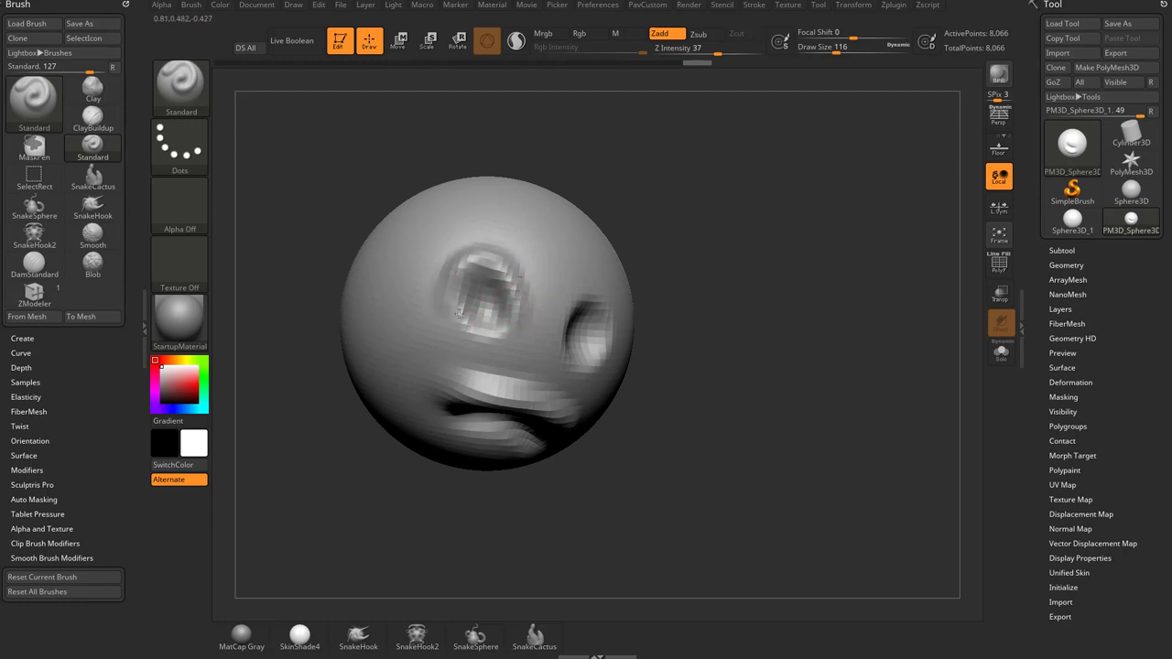
- Deepen the second eye socket and build up the brow around it
{"action": "left_click_drag", "start_coordinate": [687, 257], "coordinate": [615, 273]}
{"action": "mouse_move", "coordinate": [586, 335]}
{"action": "left_mouse_down", "text": "alt"}
{"action": "mouse_move", "coordinate": [573, 324]}
{"action": "mouse_move", "coordinate": [584, 326]}
{"action": "left_mouse_up", "text": "alt"}
{"action": "left_click_drag", "start_coordinate": [748, 176], "coordinate": [797, 188]}
{"action": "mouse_move", "coordinate": [583, 283]}
{"action": "left_mouse_down"}
{"action": "mouse_move", "coordinate": [601, 341]}
{"action": "mouse_move", "coordinate": [560, 294]}
{"action": "left_mouse_up"}
{"action": "left_click_drag", "start_coordinate": [703, 282], "coordinate": [738, 273]}
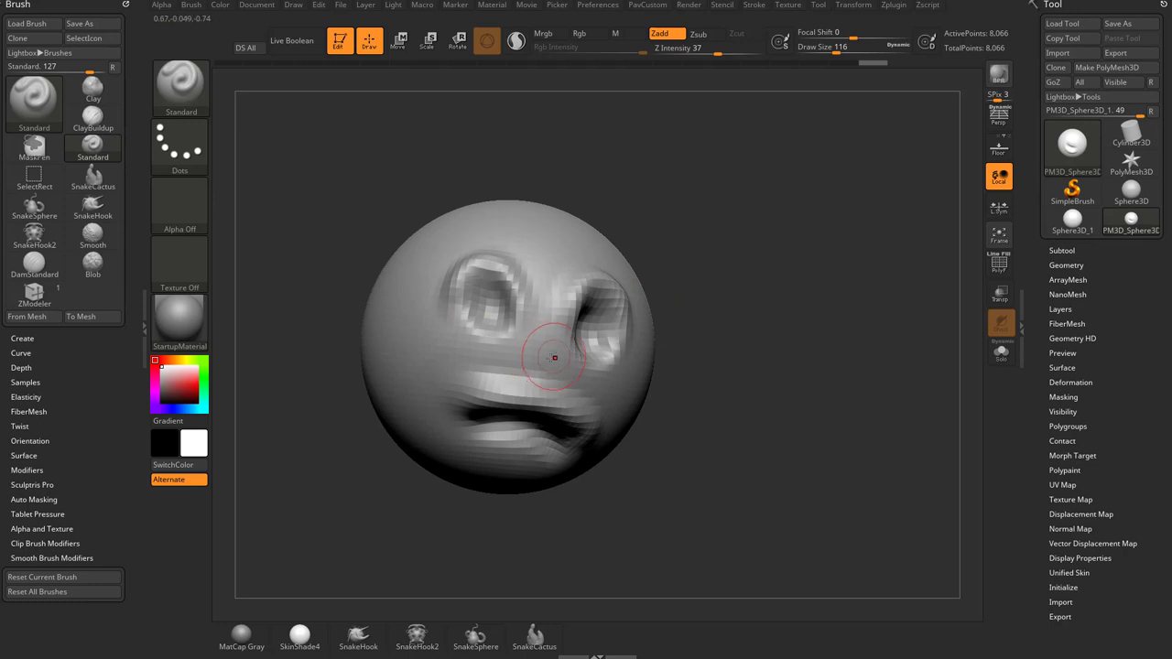
- Sculpt a nose between the eyes and mouth, and smooth the areas around the eye sockets
{"action": "mouse_move", "coordinate": [553, 358]}
{"action": "left_mouse_down"}
{"action": "mouse_move", "coordinate": [536, 363]}
{"action": "mouse_move", "coordinate": [540, 373]}
{"action": "left_mouse_up"}
{"action": "left_click_drag", "start_coordinate": [709, 279], "coordinate": [668, 281]}
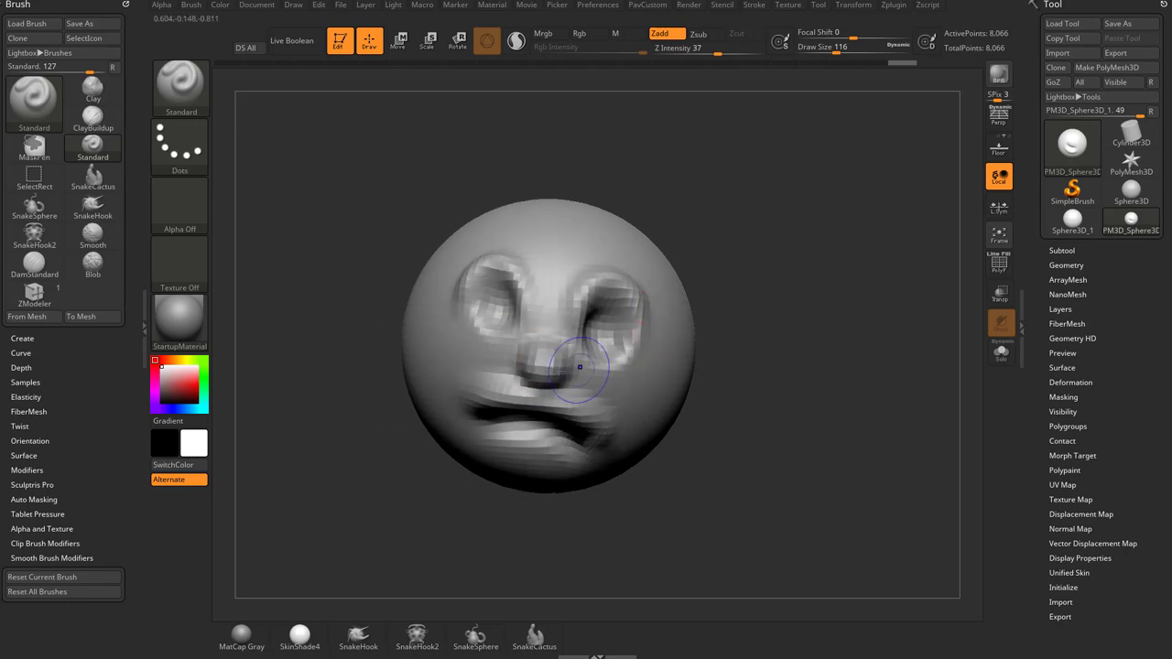
{"action": "mouse_move", "coordinate": [579, 367]}
{"action": "left_mouse_down", "text": "shift"}
{"action": "mouse_move", "coordinate": [522, 320]}
{"action": "mouse_move", "coordinate": [607, 368]}
{"action": "mouse_move", "coordinate": [580, 285]}
{"action": "mouse_move", "coordinate": [631, 333]}
{"action": "left_mouse_up", "text": "shift"}
{"action": "left_click_drag", "start_coordinate": [671, 250], "coordinate": [682, 260]}
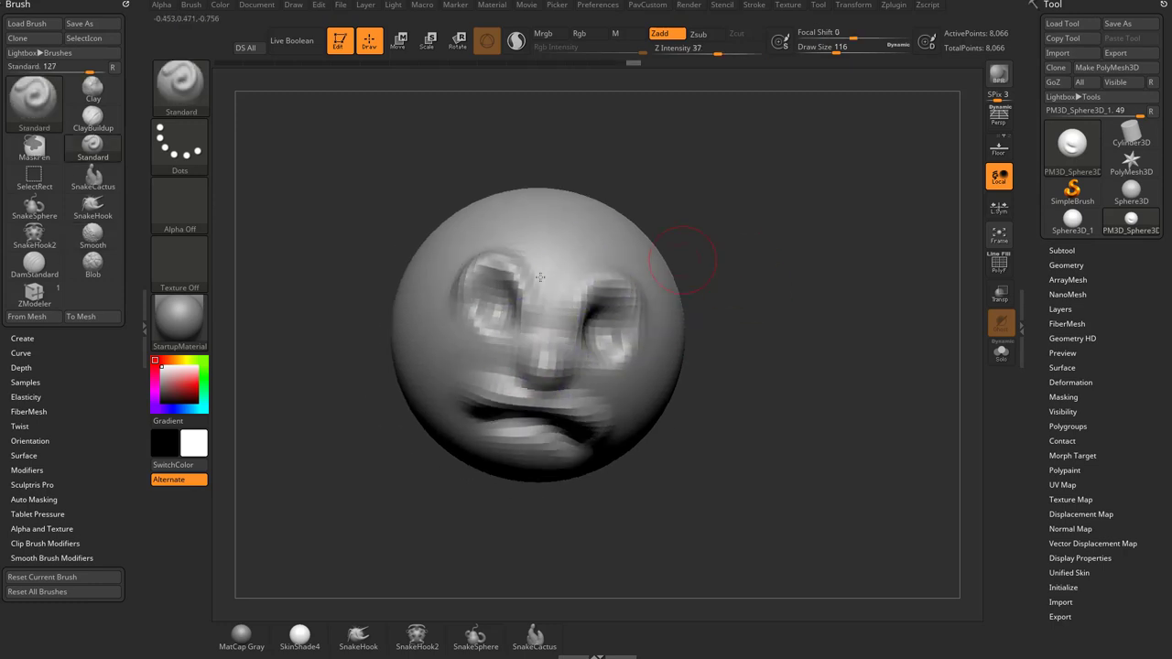
{"action": "mouse_move", "coordinate": [495, 295]}
{"action": "left_mouse_down", "text": "shift"}
{"action": "mouse_move", "coordinate": [466, 276]}
{"action": "mouse_move", "coordinate": [492, 309]}
{"action": "left_mouse_up", "text": "shift"}
{"action": "left_click_drag", "start_coordinate": [746, 289], "coordinate": [694, 297]}
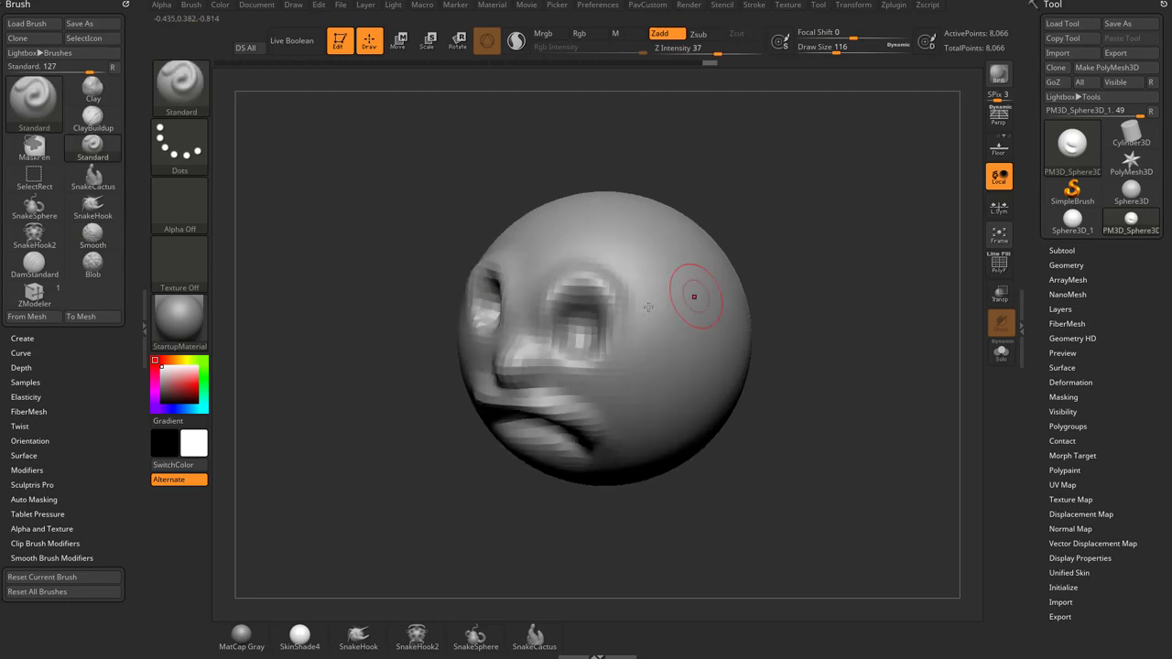
- Deepen the eye socket and add to the upper lip, smoothing the mouth and brow with the Smooth brush at Z Intensity 100
{"action": "left_click_drag", "start_coordinate": [578, 318], "coordinate": [576, 328], "text": "alt"}
{"action": "left_click_drag", "start_coordinate": [762, 268], "coordinate": [807, 256]}
{"action": "left_click_drag", "start_coordinate": [482, 391], "coordinate": [584, 393]}
{"action": "left_click_drag", "start_coordinate": [720, 408], "coordinate": [706, 412]}
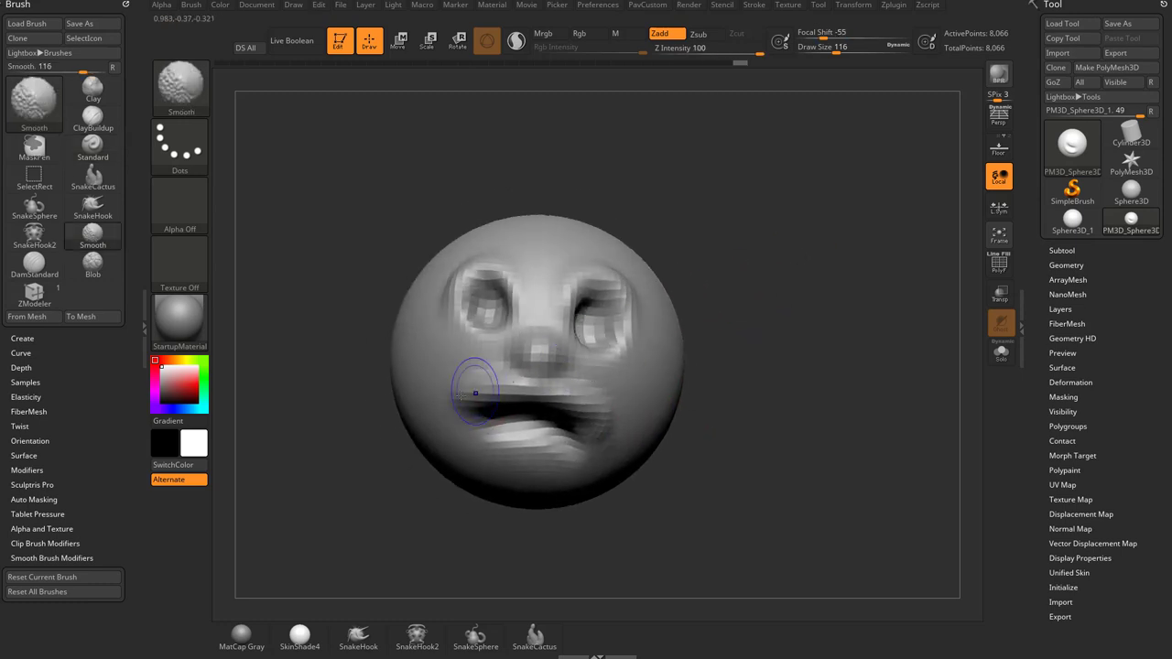
{"action": "left_click_drag", "start_coordinate": [459, 397], "coordinate": [600, 383], "text": "shift"}
{"action": "left_click_drag", "start_coordinate": [753, 250], "coordinate": [752, 283]}
{"action": "mouse_move", "coordinate": [570, 278]}
{"action": "left_mouse_down", "text": "shift"}
{"action": "mouse_move", "coordinate": [490, 265]}
{"action": "mouse_move", "coordinate": [628, 300]}
{"action": "left_mouse_up", "text": "shift"}
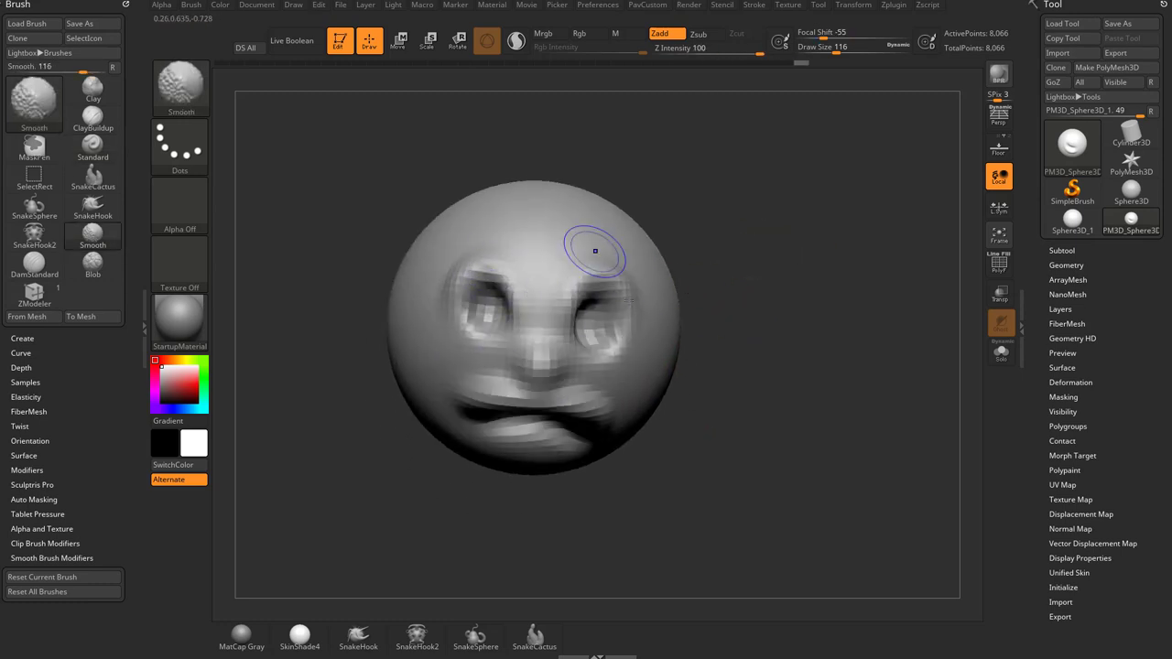
{"action": "mouse_move", "coordinate": [820, 312]}
{"action": "left_mouse_down"}
{"action": "mouse_move", "coordinate": [774, 321]}
{"action": "mouse_move", "coordinate": [817, 311]}
{"action": "left_mouse_up"}
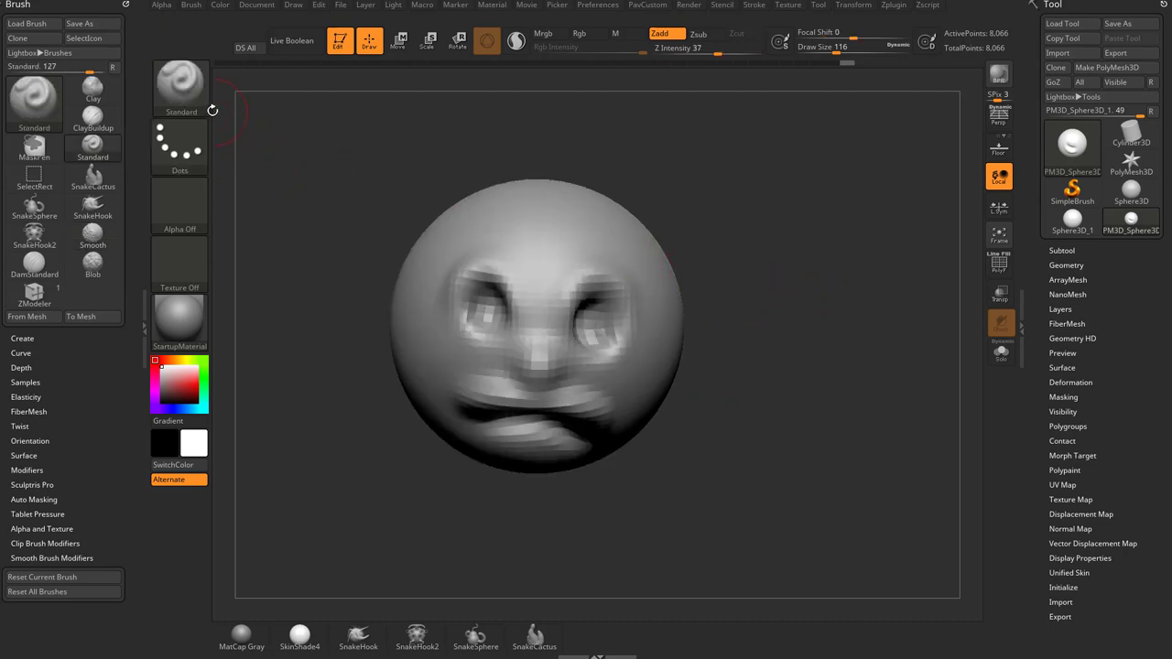
- Switch to the Clay brush
{"action": "left_click", "coordinate": [95, 91]}
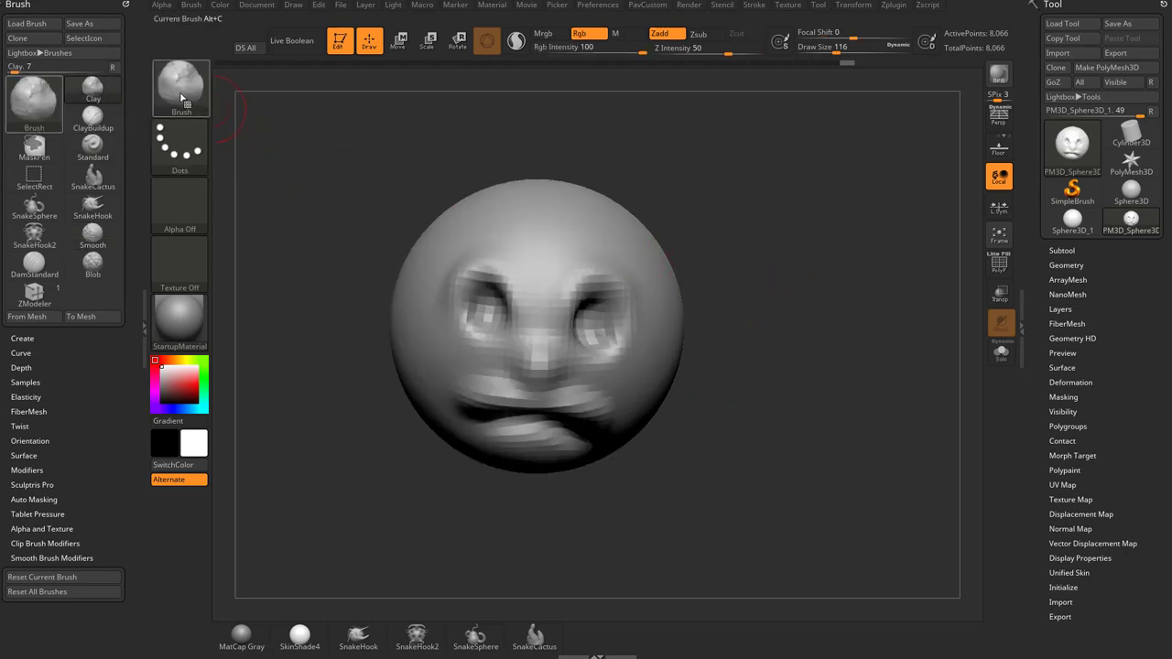
{"action": "left_click", "coordinate": [182, 98]}
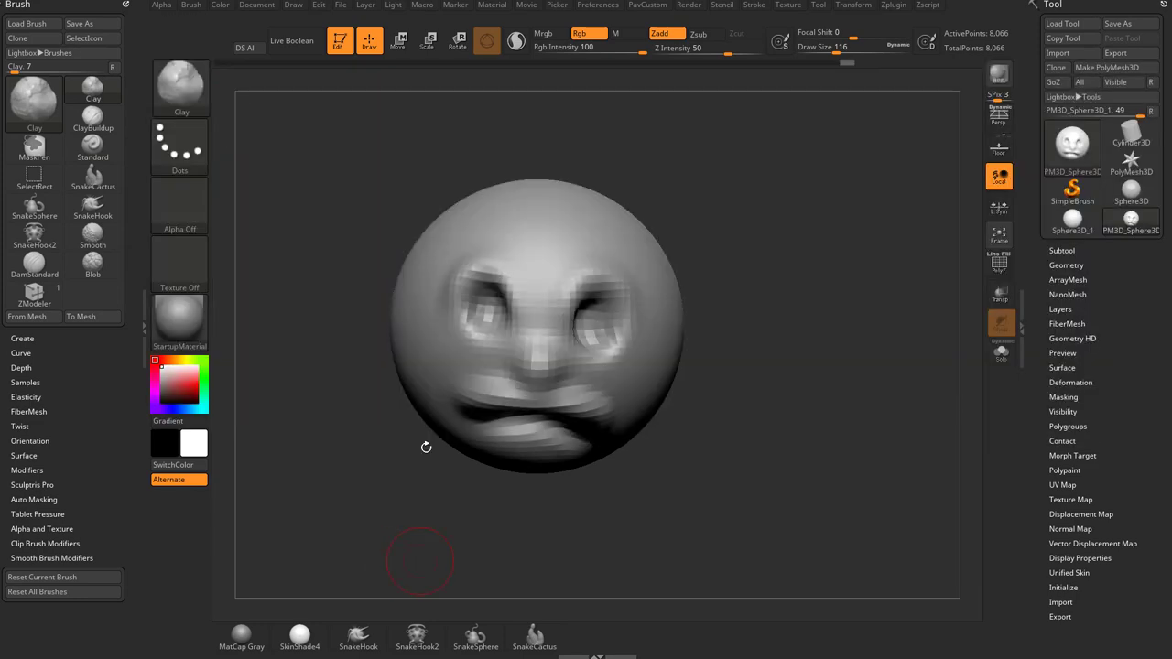
{"action": "key", "text": "b"}
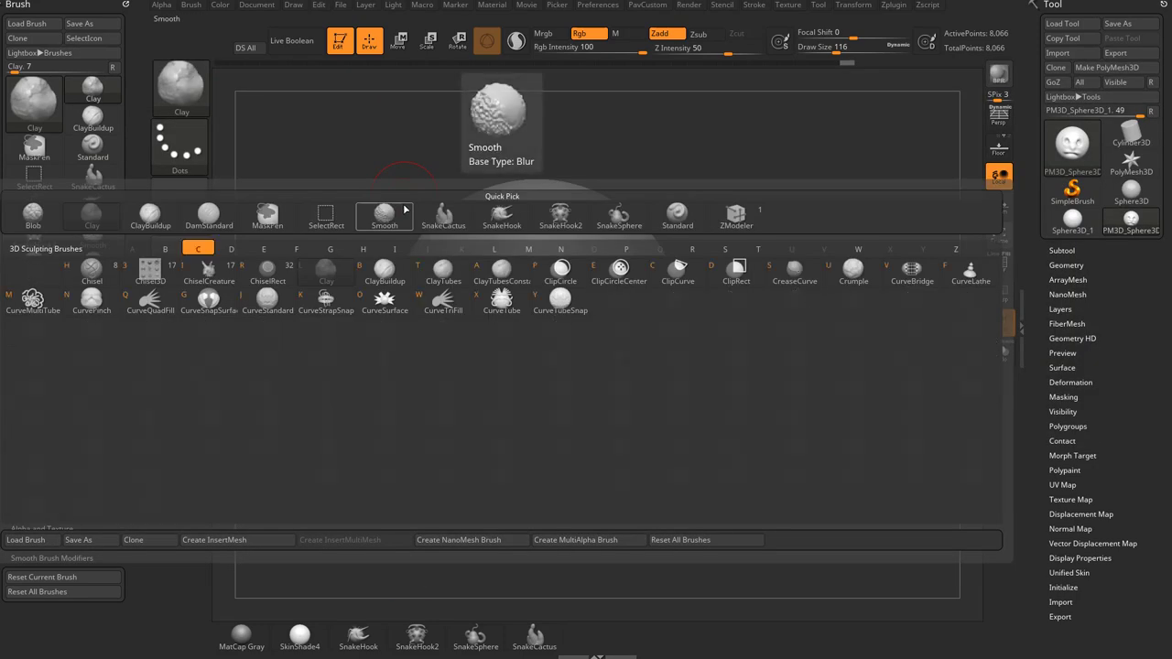
{"action": "left_click", "coordinate": [324, 265]}
- Build up the brow, eye rims and sides of the nose with Clay at Draw Size 116
{"action": "left_click_drag", "start_coordinate": [795, 246], "coordinate": [776, 273], "text": "alt"}
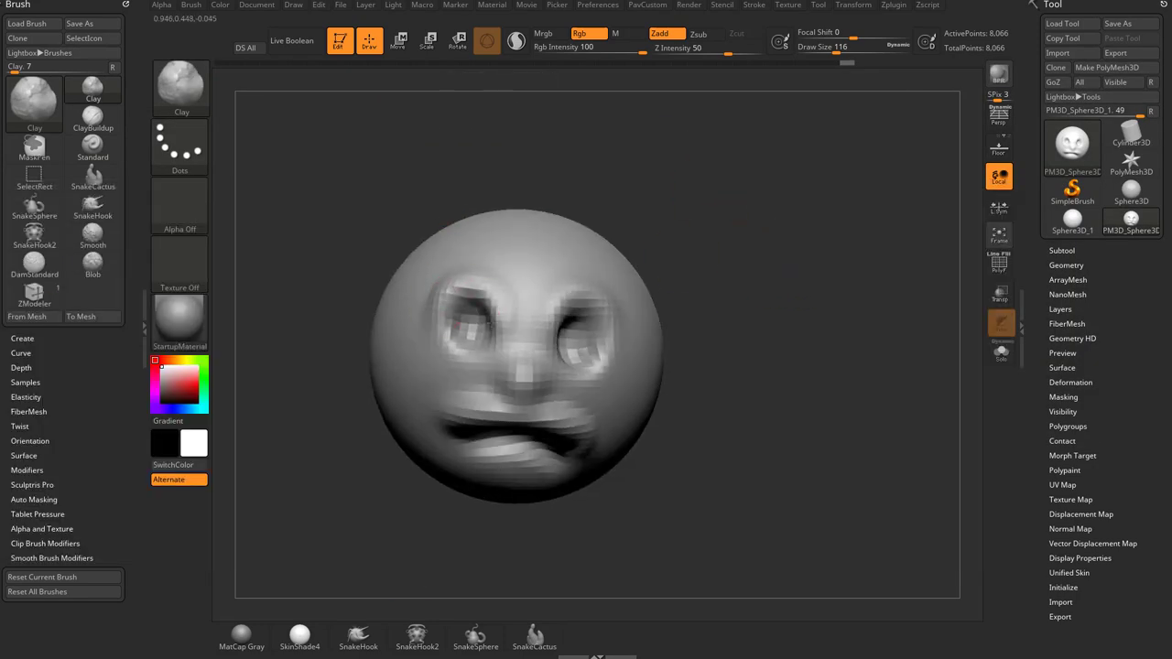
{"action": "left_click_drag", "start_coordinate": [689, 303], "coordinate": [547, 312]}
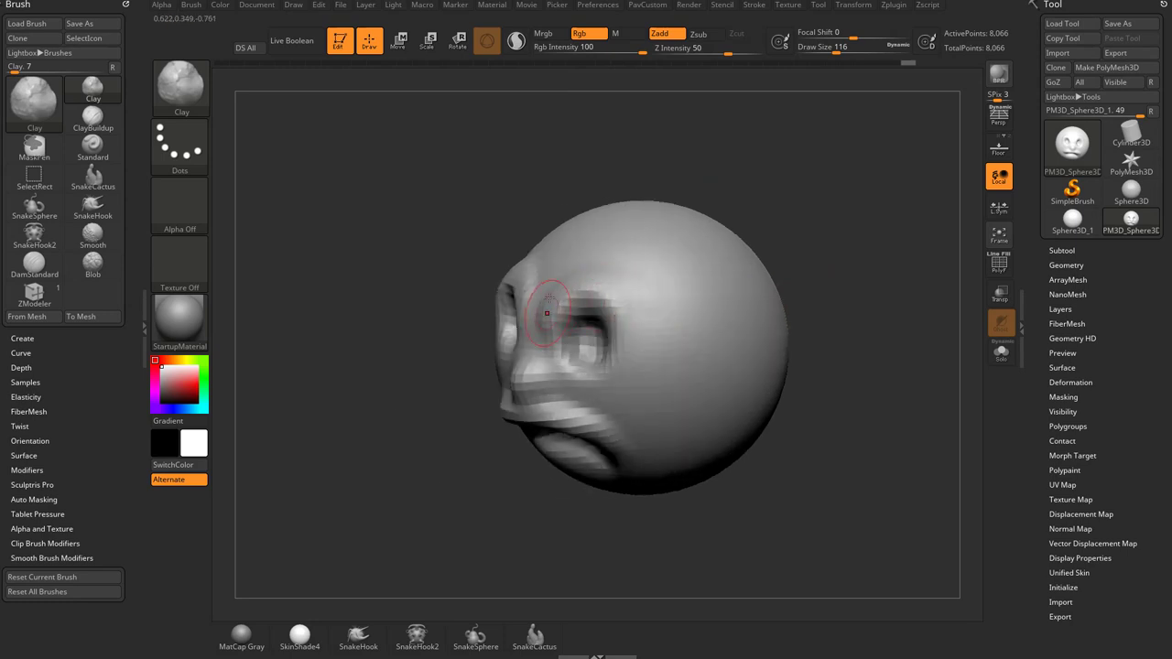
{"action": "left_click_drag", "start_coordinate": [372, 386], "coordinate": [435, 354]}
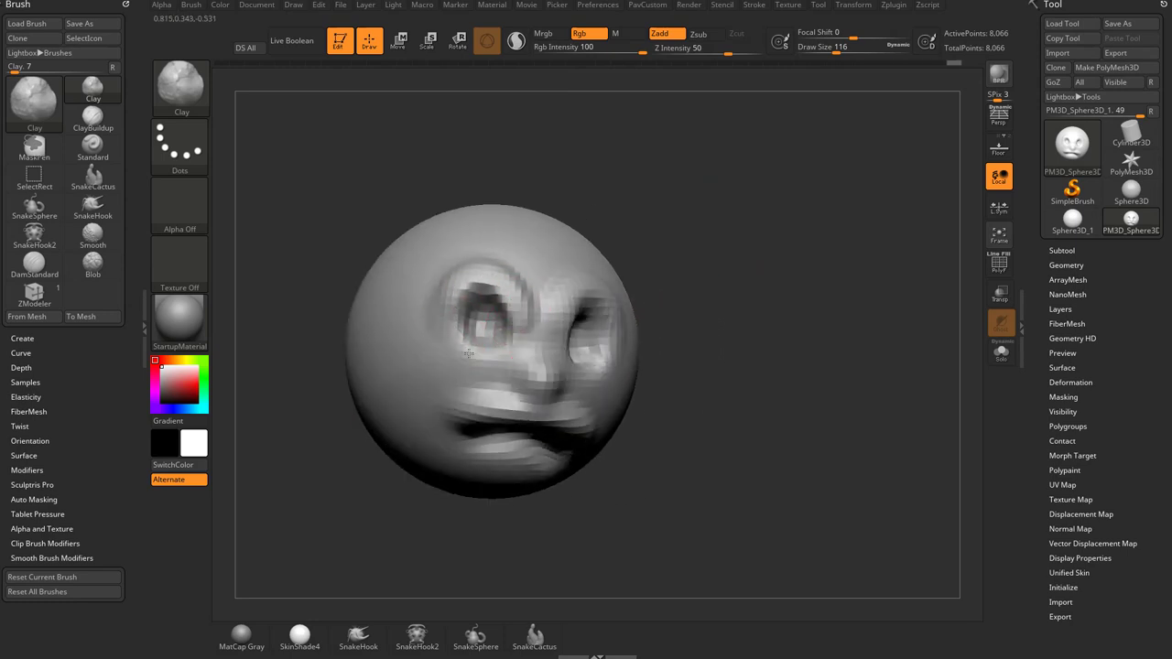
{"action": "left_click_drag", "start_coordinate": [715, 280], "coordinate": [674, 282]}
{"action": "left_click_drag", "start_coordinate": [554, 351], "coordinate": [540, 351]}
{"action": "left_click_drag", "start_coordinate": [712, 310], "coordinate": [626, 315]}
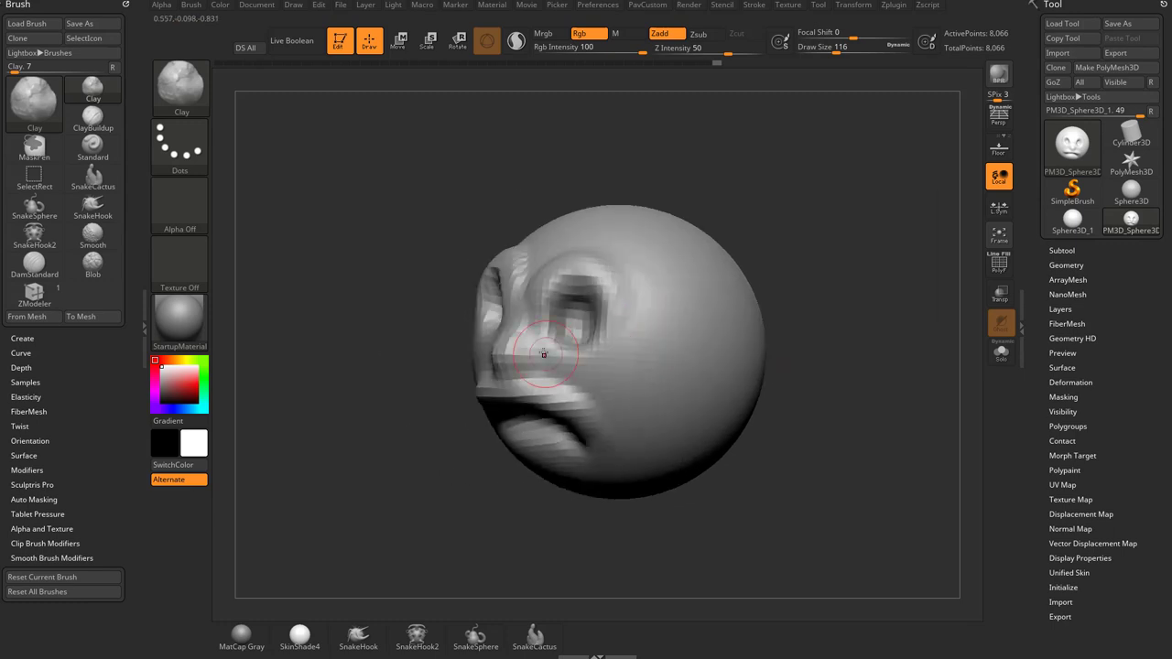
- Add clay to the cheek beside the mouth and set the Draw Size to 177
{"action": "left_click_drag", "start_coordinate": [543, 354], "coordinate": [580, 363]}
{"action": "mouse_move", "coordinate": [410, 359]}
{"action": "left_mouse_down"}
{"action": "mouse_move", "coordinate": [499, 352]}
{"action": "mouse_move", "coordinate": [466, 355]}
{"action": "left_mouse_up"}
{"action": "key", "text": "s"}
{"action": "mouse_move", "coordinate": [445, 344]}
{"action": "left_mouse_down"}
{"action": "mouse_move", "coordinate": [431, 351]}
{"action": "mouse_move", "coordinate": [431, 338]}
{"action": "mouse_move", "coordinate": [457, 341]}
{"action": "left_mouse_up"}
{"action": "mouse_move", "coordinate": [712, 354]}
{"action": "left_mouse_down"}
{"action": "mouse_move", "coordinate": [635, 358]}
{"action": "mouse_move", "coordinate": [555, 390]}
{"action": "left_mouse_up"}
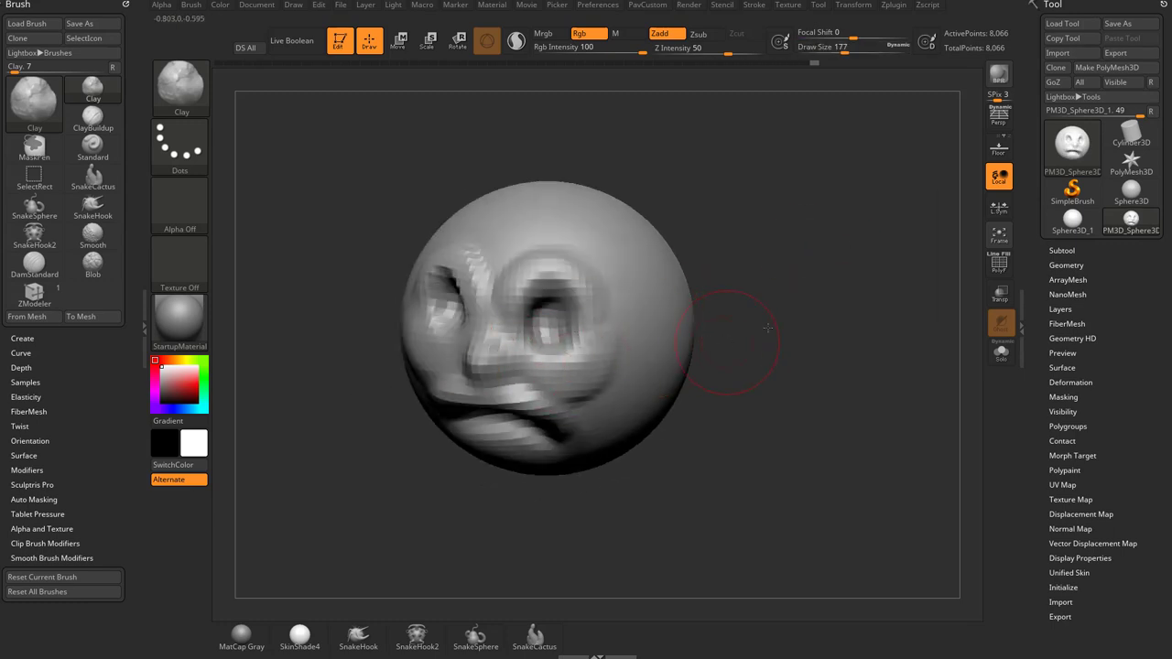
- Smooth the clay strokes around the eyes, cheeks, nose and mouth corner
{"action": "left_click_drag", "start_coordinate": [769, 330], "coordinate": [848, 328]}
{"action": "left_click_drag", "start_coordinate": [432, 332], "coordinate": [449, 348], "text": "shift"}
{"action": "left_click_drag", "start_coordinate": [705, 362], "coordinate": [632, 366]}
{"action": "left_click_drag", "start_coordinate": [558, 382], "coordinate": [590, 386], "text": "shift"}
{"action": "left_click_drag", "start_coordinate": [705, 361], "coordinate": [804, 279]}
{"action": "left_click_drag", "start_coordinate": [503, 329], "coordinate": [509, 354], "text": "shift"}
{"action": "left_click_drag", "start_coordinate": [705, 384], "coordinate": [636, 368]}
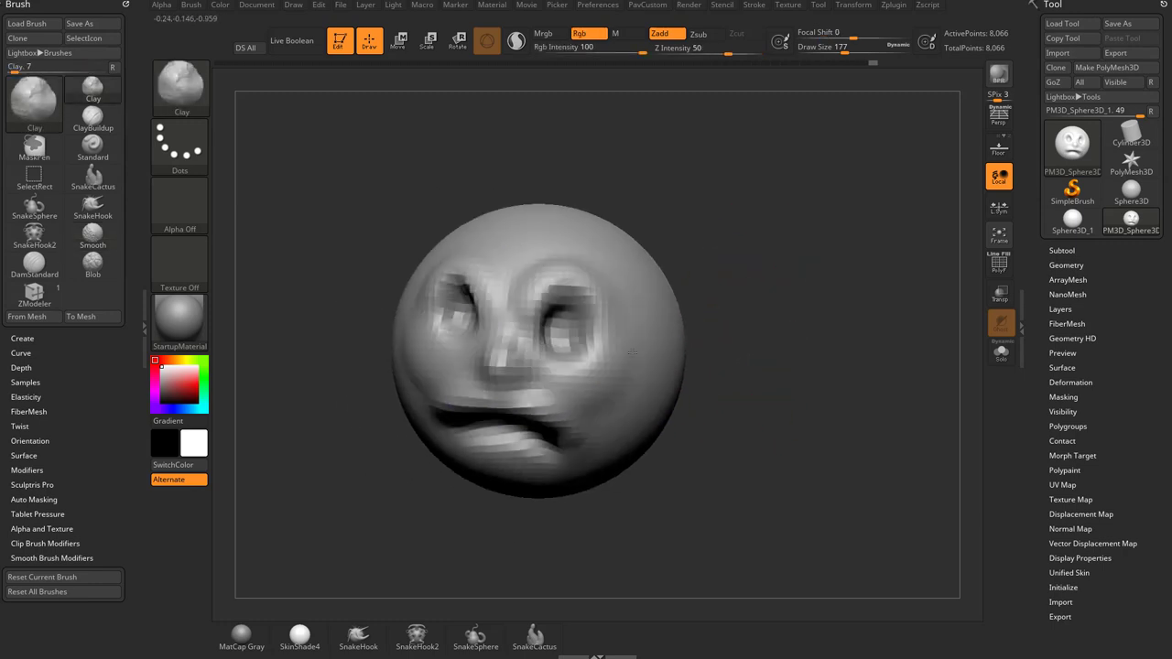
{"action": "left_click_drag", "start_coordinate": [476, 423], "coordinate": [484, 433], "text": "shift"}
- Set the Draw Size to 274, carve in the temples with Clay and smooth the sides of the head
{"action": "left_click_drag", "start_coordinate": [685, 419], "coordinate": [752, 389]}
{"action": "left_click_drag", "start_coordinate": [695, 335], "coordinate": [654, 373]}
{"action": "mouse_move", "coordinate": [795, 292]}
{"action": "left_mouse_down"}
{"action": "mouse_move", "coordinate": [800, 271]}
{"action": "mouse_move", "coordinate": [737, 298]}
{"action": "left_mouse_up"}
{"action": "key", "text": "s"}
{"action": "left_click_drag", "start_coordinate": [625, 318], "coordinate": [665, 368]}
{"action": "left_click_drag", "start_coordinate": [719, 321], "coordinate": [797, 324]}
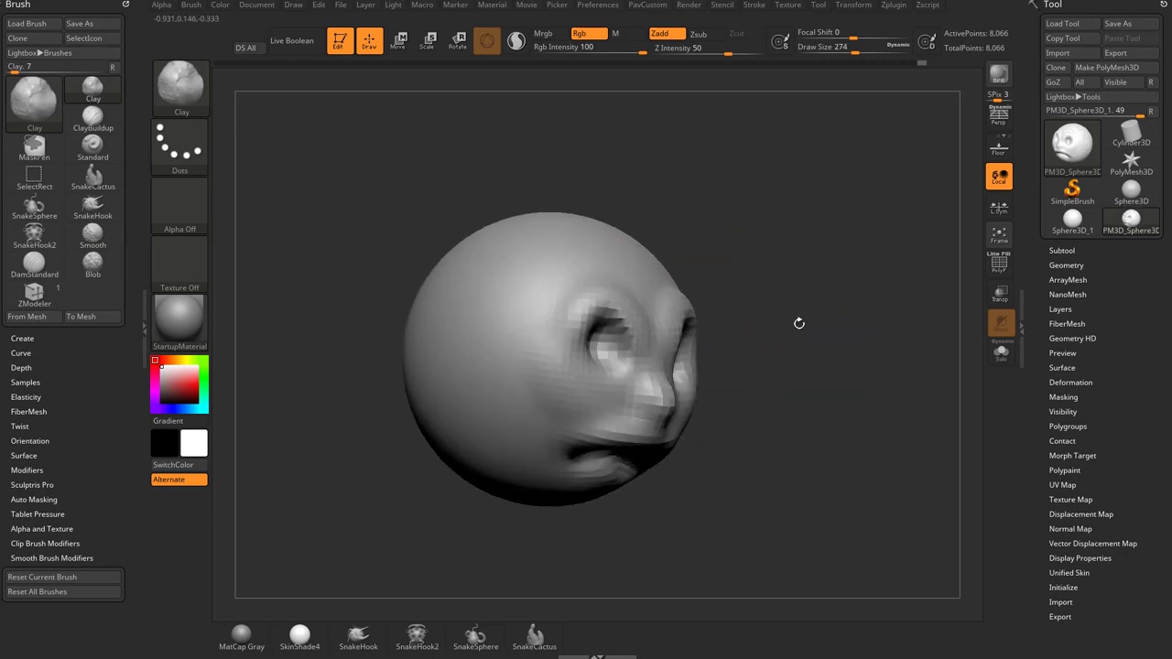
{"action": "left_click_drag", "start_coordinate": [495, 286], "coordinate": [513, 337], "text": "alt"}
{"action": "key", "text": "shift"}
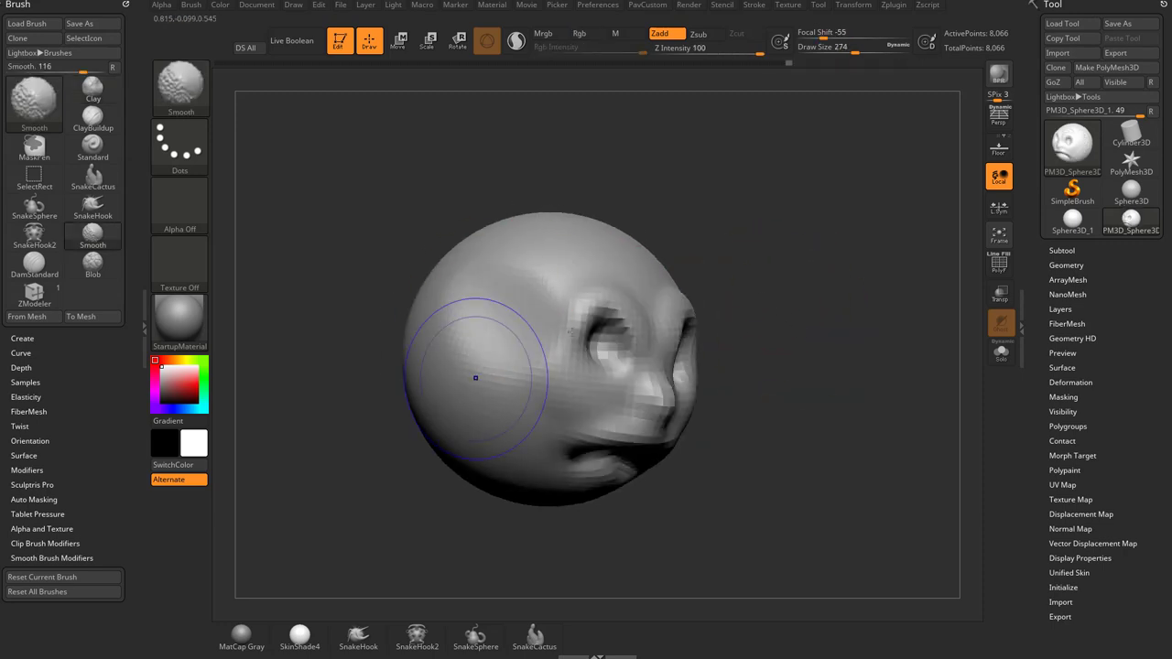
{"action": "mouse_move", "coordinate": [786, 322]}
{"action": "left_mouse_down"}
{"action": "mouse_move", "coordinate": [709, 325]}
{"action": "mouse_move", "coordinate": [633, 352]}
{"action": "left_mouse_up"}
{"action": "mouse_move", "coordinate": [737, 313]}
{"action": "left_mouse_down"}
{"action": "mouse_move", "coordinate": [784, 314]}
{"action": "mouse_move", "coordinate": [774, 315]}
{"action": "left_mouse_up"}
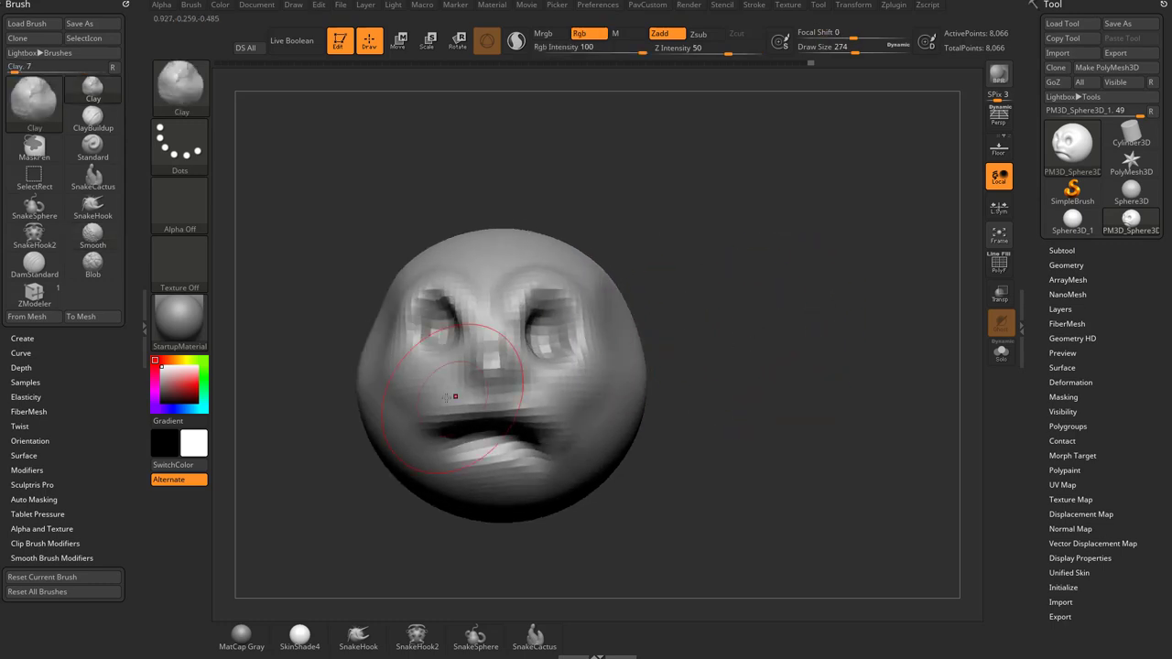
- Set the Draw Size to 234 and build up the cheeks on both sides of the mouth with Clay
{"action": "left_click_drag", "start_coordinate": [447, 398], "coordinate": [431, 446]}
{"action": "left_click_drag", "start_coordinate": [703, 399], "coordinate": [575, 418]}
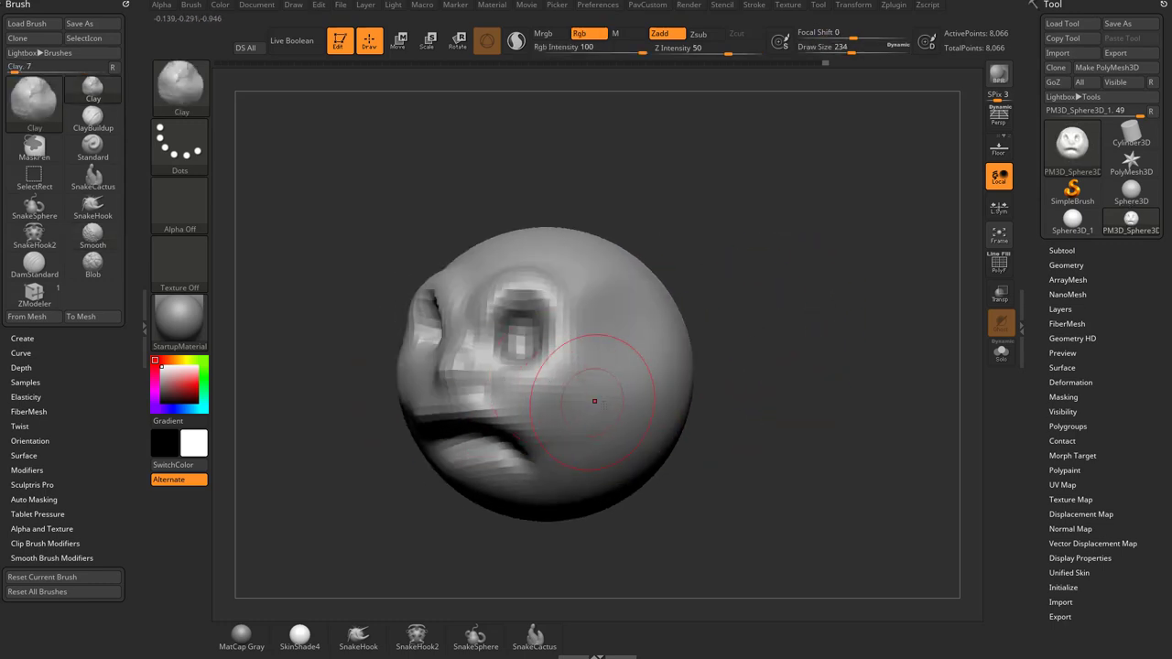
{"action": "left_click_drag", "start_coordinate": [740, 371], "coordinate": [874, 361]}
{"action": "left_click_drag", "start_coordinate": [691, 369], "coordinate": [563, 385]}
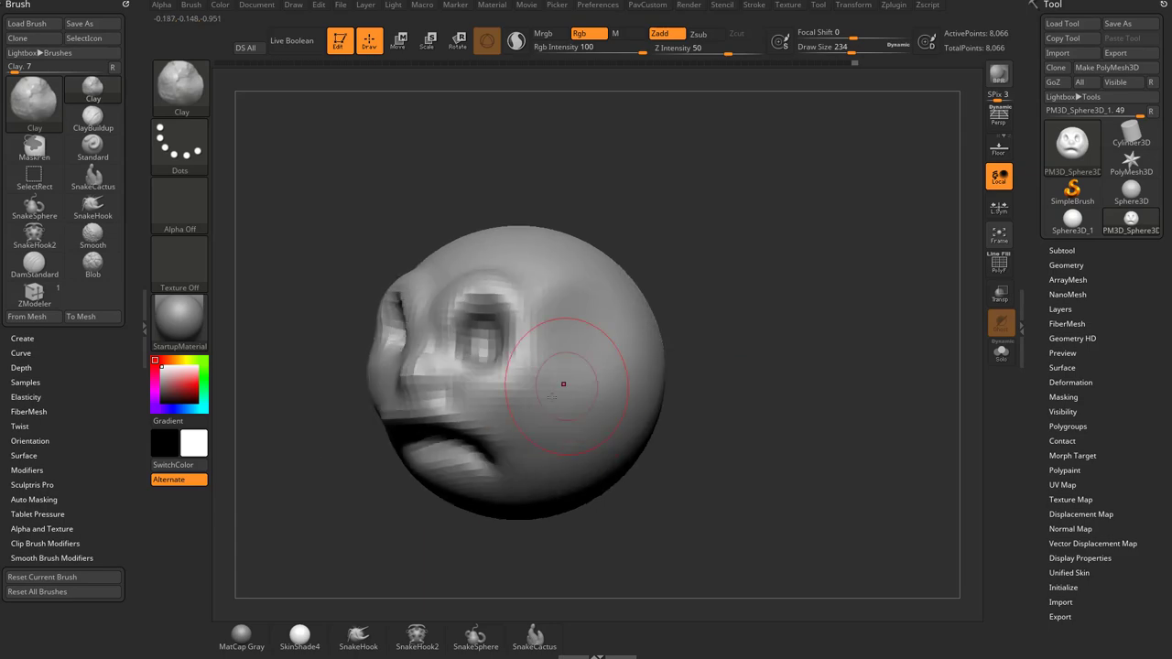
{"action": "left_click_drag", "start_coordinate": [708, 372], "coordinate": [848, 363]}
{"action": "left_click_drag", "start_coordinate": [743, 345], "coordinate": [595, 352]}
{"action": "mouse_move", "coordinate": [723, 335]}
{"action": "left_mouse_down"}
{"action": "mouse_move", "coordinate": [784, 330]}
{"action": "mouse_move", "coordinate": [823, 368]}
{"action": "left_mouse_up"}
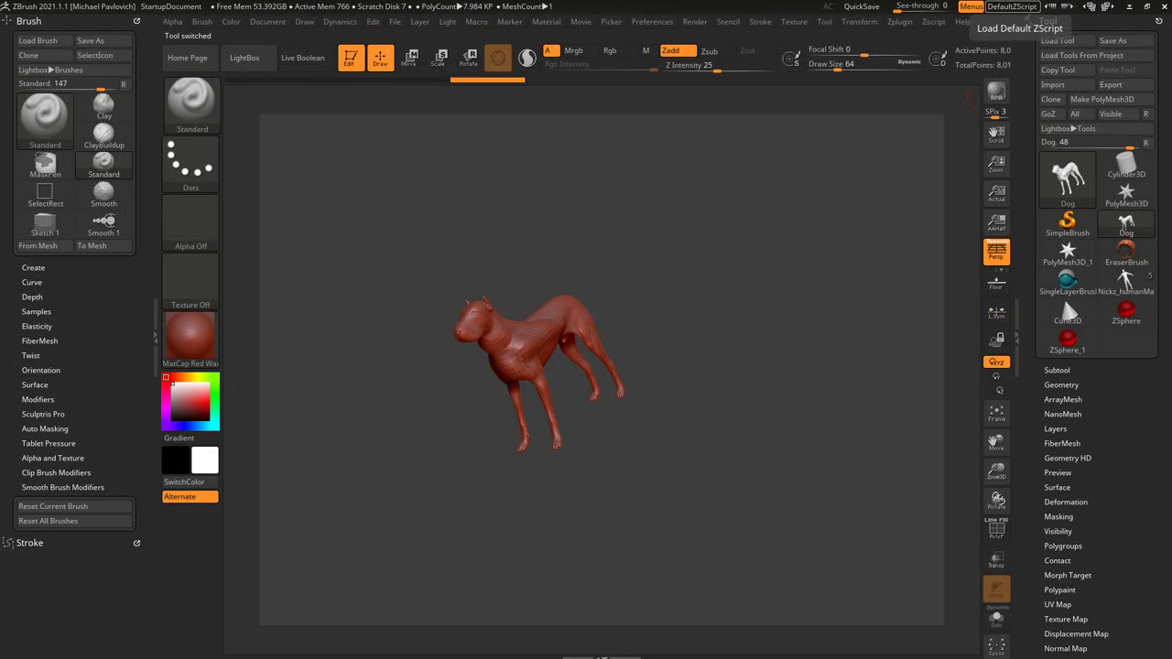
- Set the Draw Size to 11 and examine the dog model's front paw from several angles
{"action": "mouse_move", "coordinate": [747, 169]}
{"action": "left_mouse_down"}
{"action": "mouse_move", "coordinate": [741, 235]}
{"action": "mouse_move", "coordinate": [761, 262]}
{"action": "mouse_move", "coordinate": [630, 301]}
{"action": "left_mouse_up"}
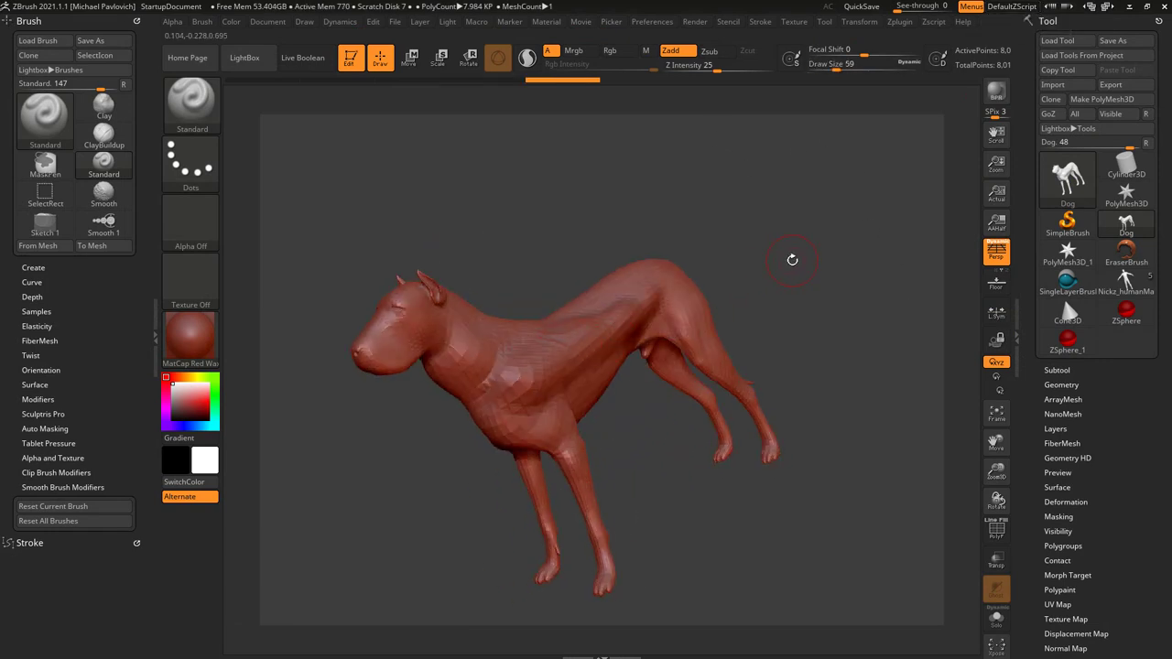
{"action": "left_click_drag", "start_coordinate": [531, 240], "coordinate": [777, 327], "text": "alt"}
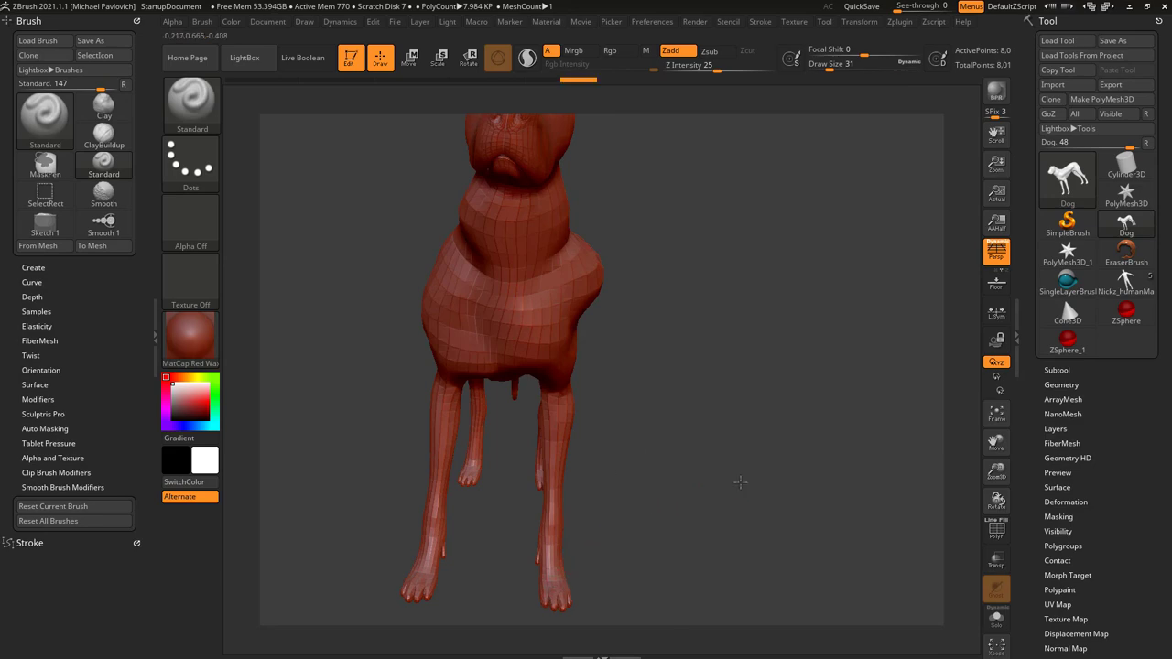
{"action": "mouse_move", "coordinate": [741, 482]}
{"action": "left_mouse_down"}
{"action": "mouse_move", "coordinate": [720, 547]}
{"action": "mouse_move", "coordinate": [785, 479]}
{"action": "mouse_move", "coordinate": [826, 391]}
{"action": "mouse_move", "coordinate": [763, 484]}
{"action": "mouse_move", "coordinate": [723, 427]}
{"action": "mouse_move", "coordinate": [722, 494]}
{"action": "left_mouse_up"}
{"action": "key", "text": "s"}
{"action": "left_click", "coordinate": [721, 485]}
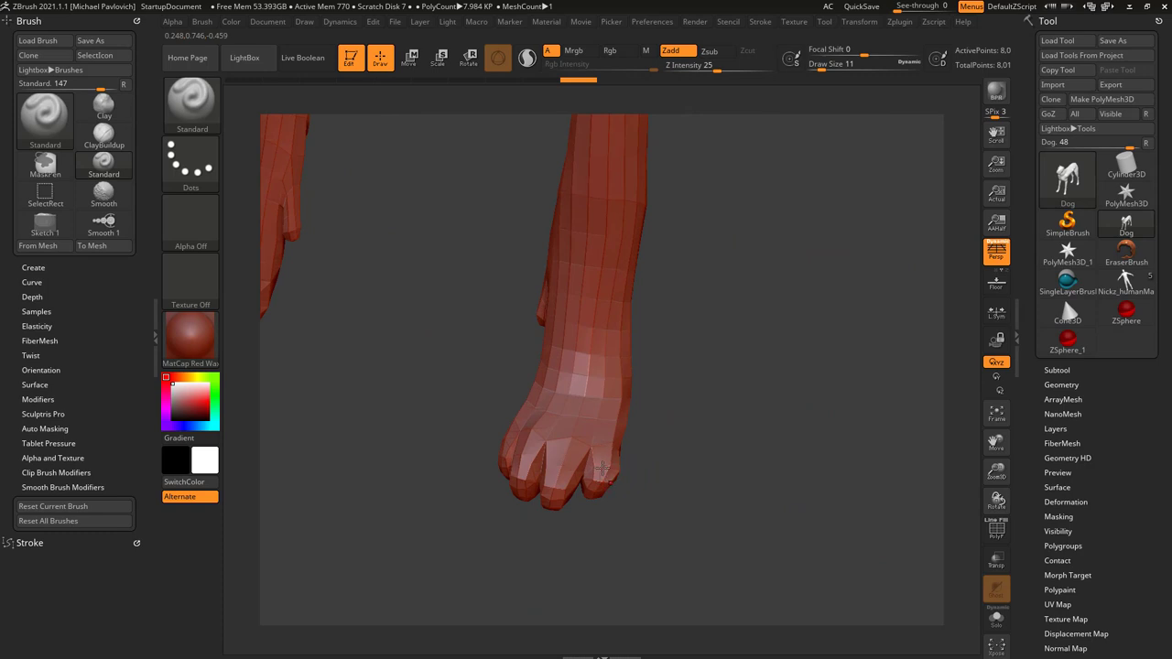
{"action": "left_click_drag", "start_coordinate": [649, 456], "coordinate": [527, 476]}
{"action": "left_click_drag", "start_coordinate": [641, 444], "coordinate": [550, 443]}
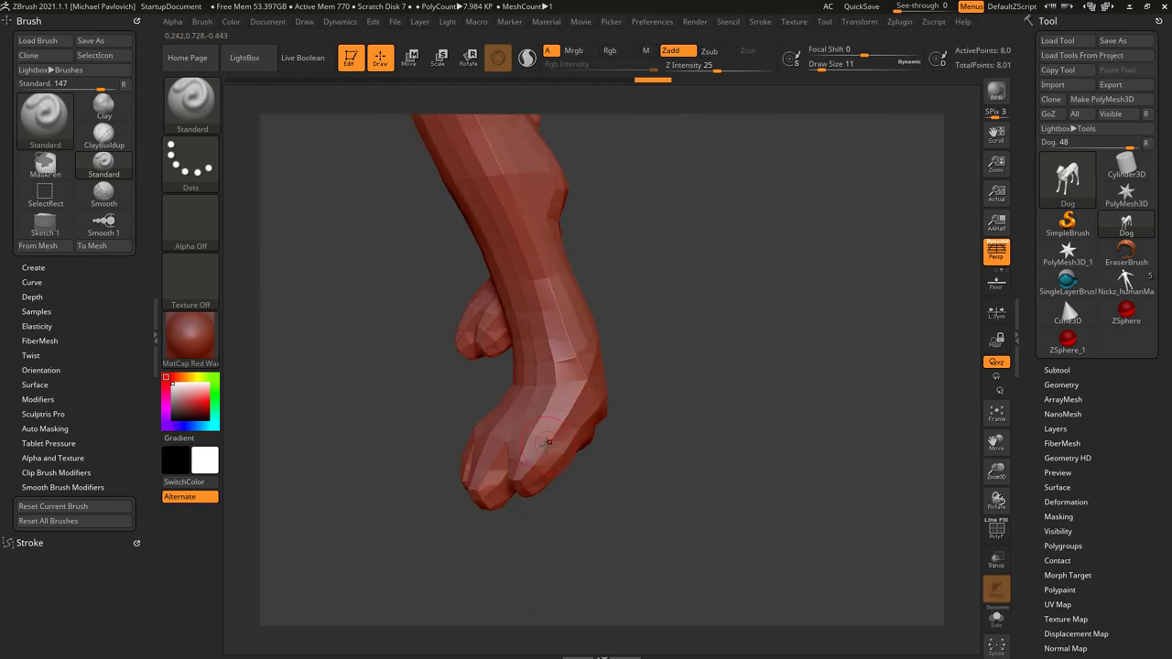
- Examine the dog model's head and nose up close from several angles
{"action": "mouse_move", "coordinate": [729, 410]}
{"action": "left_mouse_down"}
{"action": "mouse_move", "coordinate": [818, 452]}
{"action": "mouse_move", "coordinate": [841, 401]}
{"action": "mouse_move", "coordinate": [675, 327]}
{"action": "mouse_move", "coordinate": [652, 275]}
{"action": "left_mouse_up"}
{"action": "left_click_drag", "start_coordinate": [827, 400], "coordinate": [751, 431]}
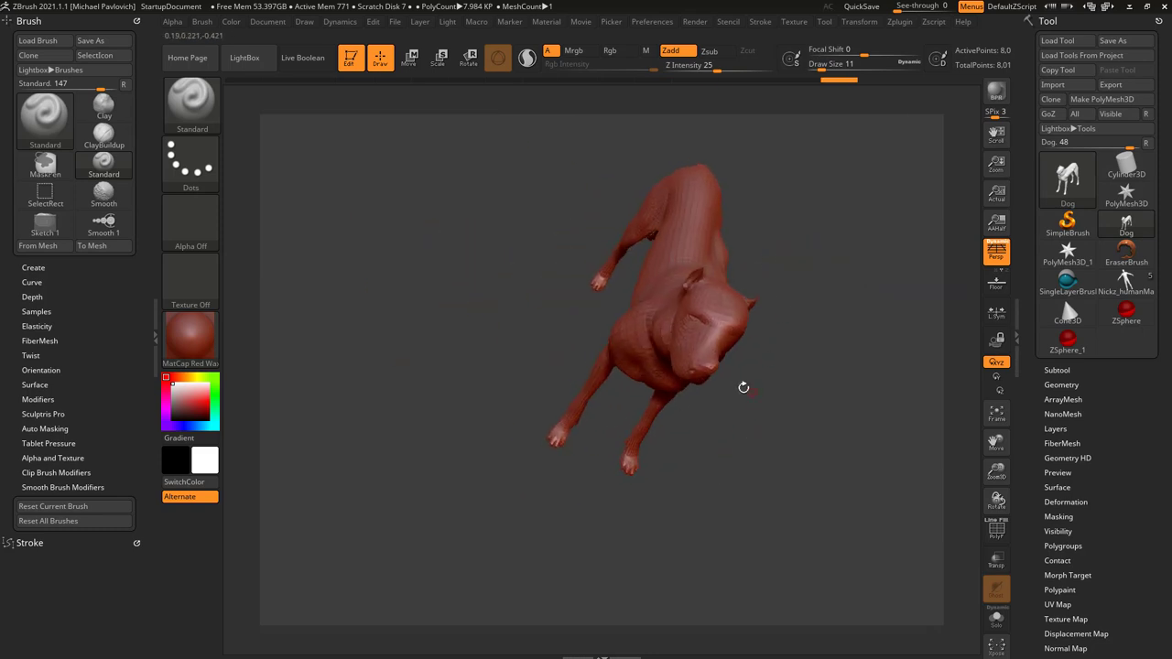
{"action": "left_click_drag", "start_coordinate": [853, 384], "coordinate": [810, 460], "text": "alt"}
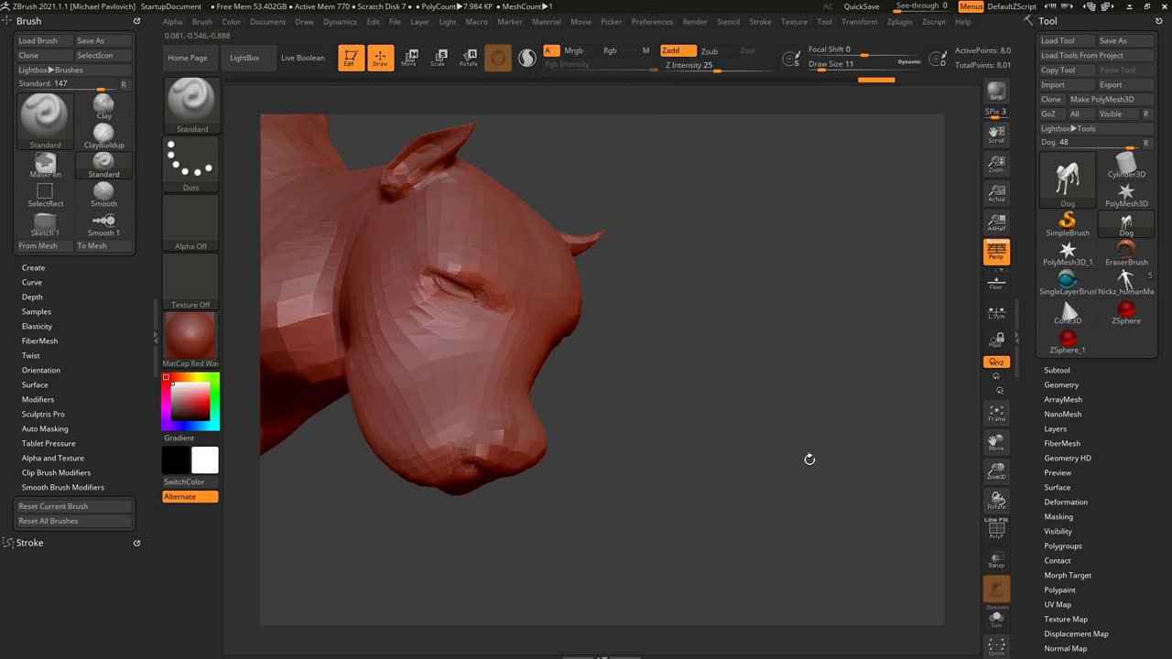
{"action": "left_click_drag", "start_coordinate": [732, 439], "coordinate": [567, 385]}
{"action": "left_click_drag", "start_coordinate": [505, 440], "coordinate": [518, 452]}
{"action": "mouse_move", "coordinate": [439, 540]}
{"action": "left_mouse_down"}
{"action": "mouse_move", "coordinate": [558, 577]}
{"action": "mouse_move", "coordinate": [641, 522]}
{"action": "left_mouse_up"}
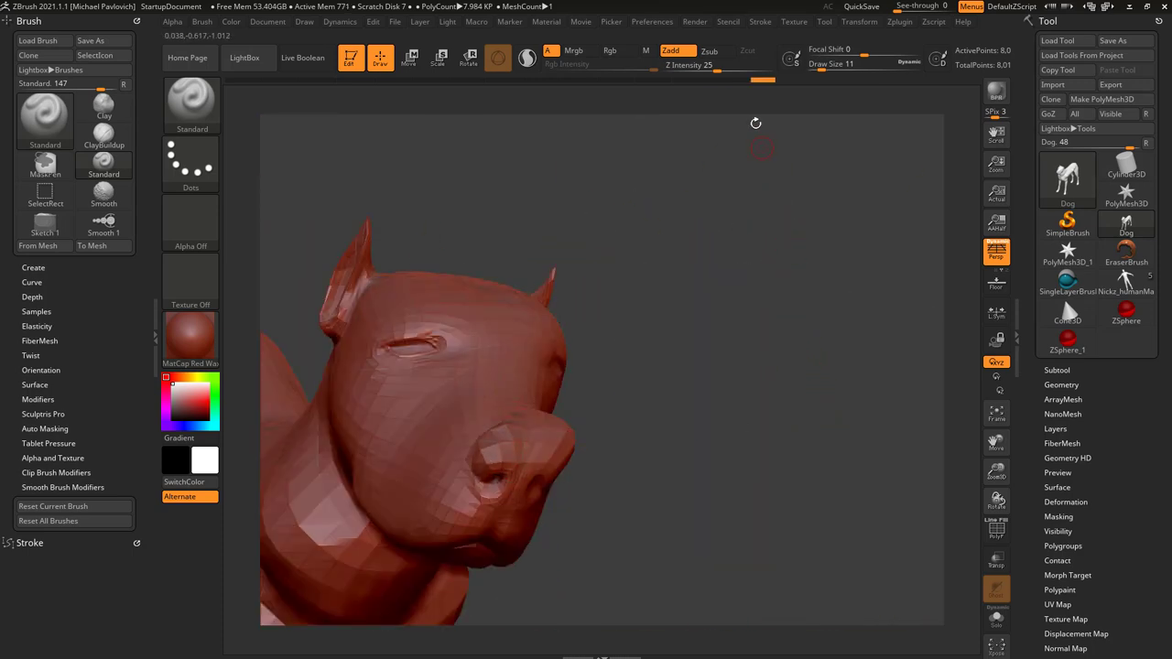
- Toggle Local Transformations and check how the view rotates around the whole dog
{"action": "left_click", "coordinate": [860, 23]}
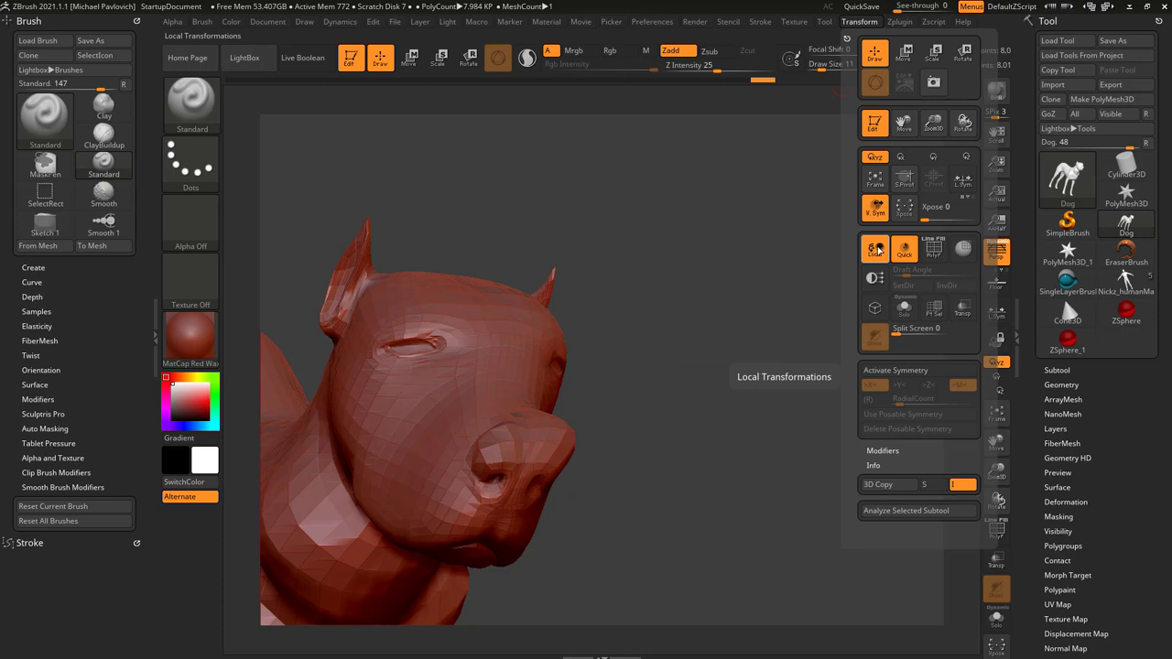
{"action": "left_click", "coordinate": [874, 254]}
{"action": "mouse_move", "coordinate": [764, 407]}
{"action": "left_mouse_down"}
{"action": "mouse_move", "coordinate": [686, 376]}
{"action": "mouse_move", "coordinate": [821, 353]}
{"action": "mouse_move", "coordinate": [732, 364]}
{"action": "mouse_move", "coordinate": [798, 369]}
{"action": "mouse_move", "coordinate": [806, 352]}
{"action": "mouse_move", "coordinate": [827, 416]}
{"action": "left_mouse_up"}
{"action": "mouse_move", "coordinate": [823, 366]}
{"action": "left_mouse_down", "text": "alt"}
{"action": "mouse_move", "coordinate": [831, 317]}
{"action": "mouse_move", "coordinate": [840, 343]}
{"action": "mouse_move", "coordinate": [800, 355]}
{"action": "mouse_move", "coordinate": [844, 326]}
{"action": "mouse_move", "coordinate": [843, 243]}
{"action": "mouse_move", "coordinate": [728, 128]}
{"action": "left_mouse_up", "text": "alt"}
{"action": "left_click_drag", "start_coordinate": [869, 353], "coordinate": [561, 439]}
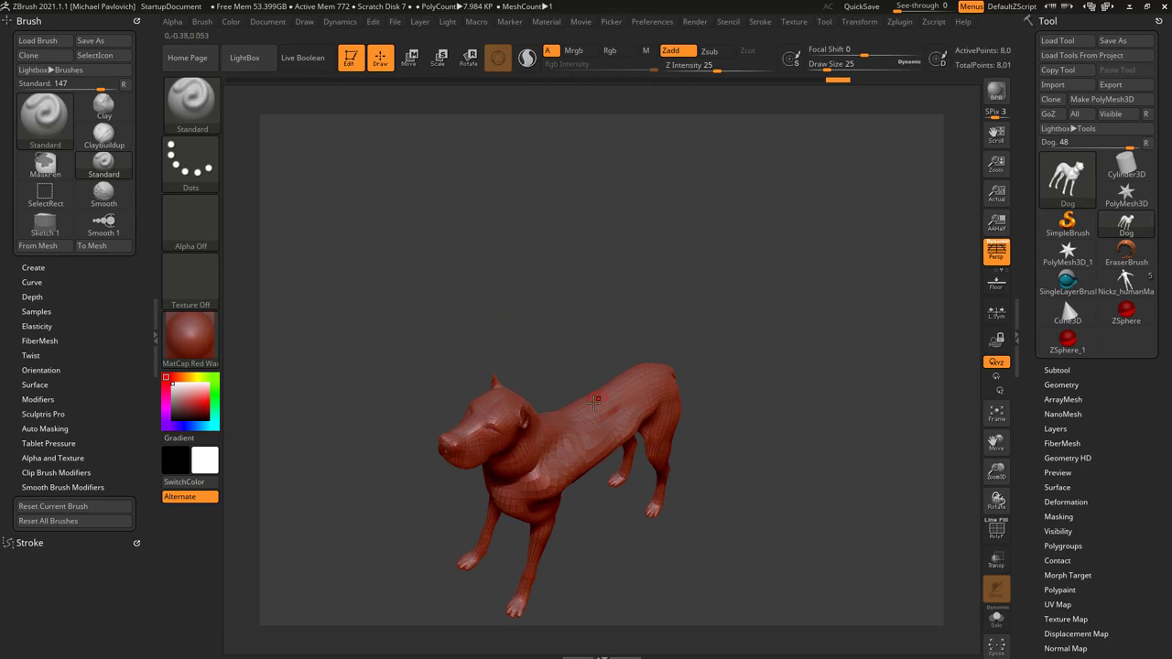
{"action": "left_click_drag", "start_coordinate": [792, 377], "coordinate": [817, 201]}
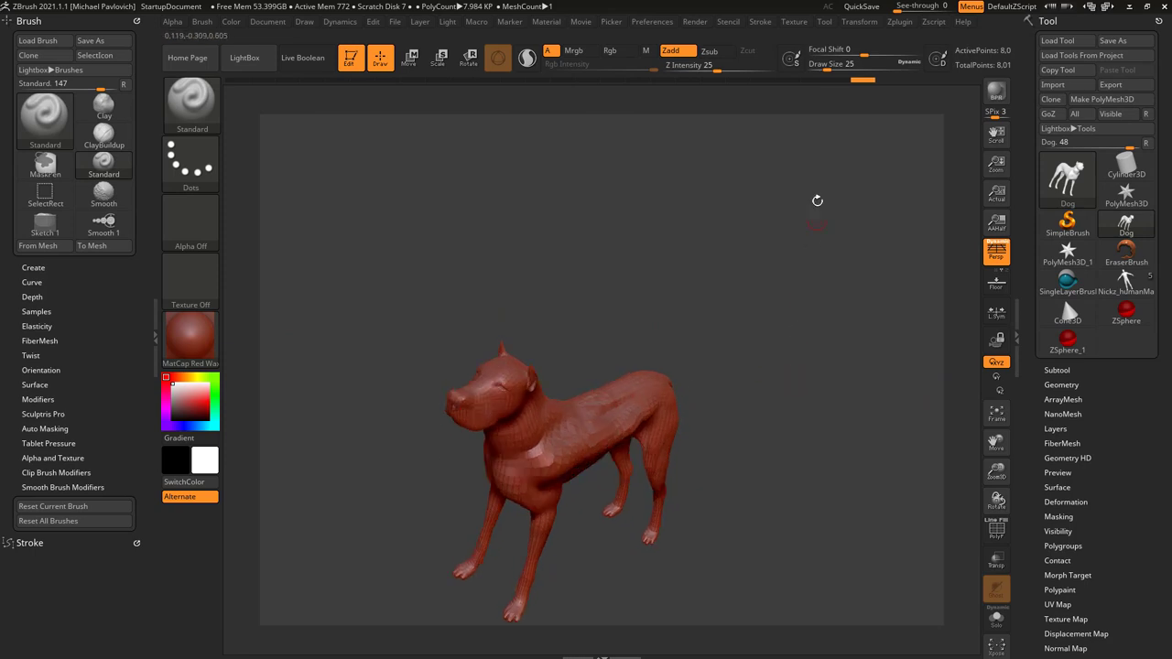
{"action": "left_click", "coordinate": [858, 23]}
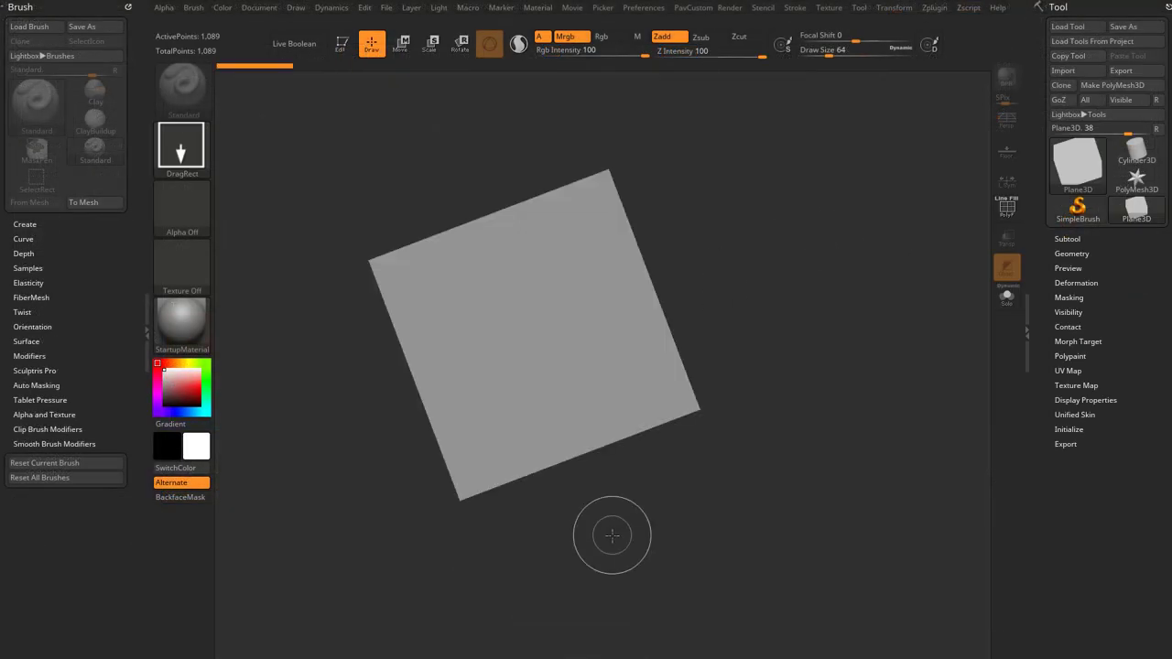
- Convert the drawn plane into an editable PolyMesh3D and turn on its polyframe display
{"action": "left_click", "coordinate": [344, 46]}
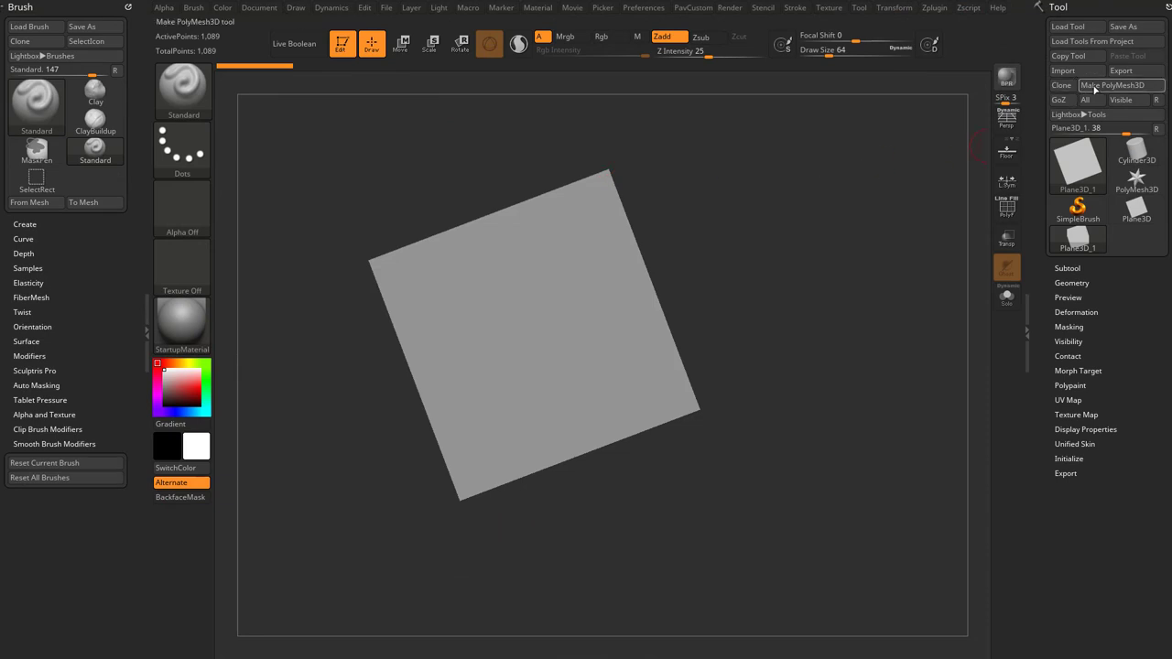
{"action": "left_click", "coordinate": [1095, 88]}
{"action": "key", "text": "shift+f"}
{"action": "left_click_drag", "start_coordinate": [958, 221], "coordinate": [855, 292]}
{"action": "left_click_drag", "start_coordinate": [799, 263], "coordinate": [818, 311], "text": "alt"}
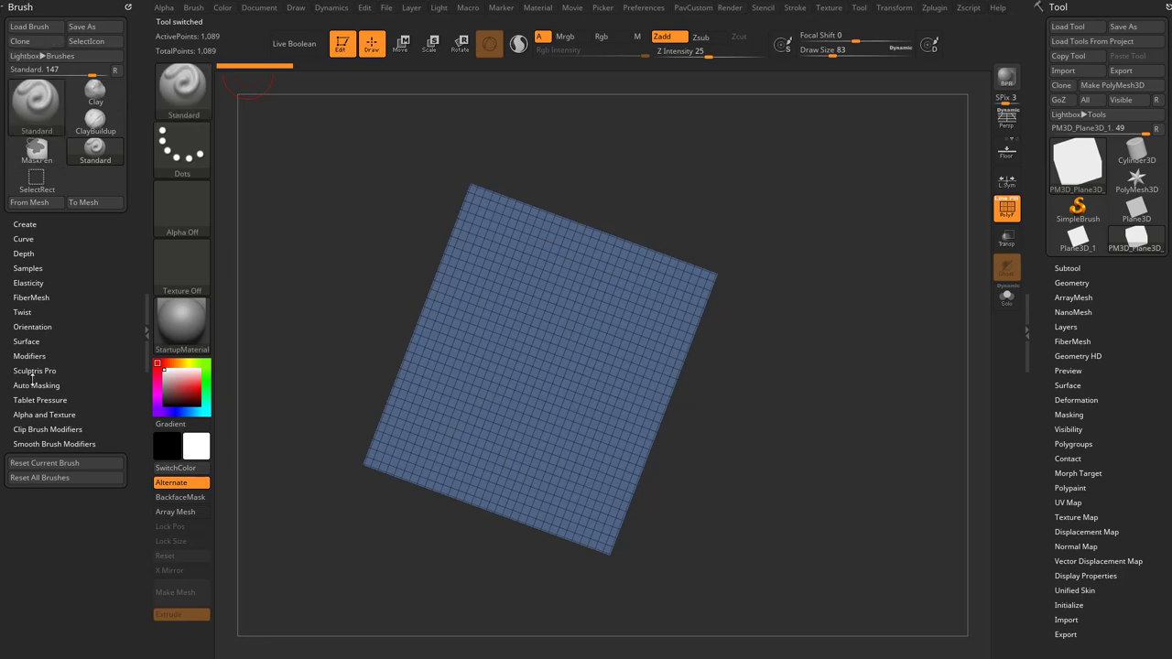
- Open the Elasticity settings of the current brush
{"action": "left_click", "coordinate": [31, 281], "text": "shift"}
{"action": "left_click_drag", "start_coordinate": [86, 259], "coordinate": [84, 200]}
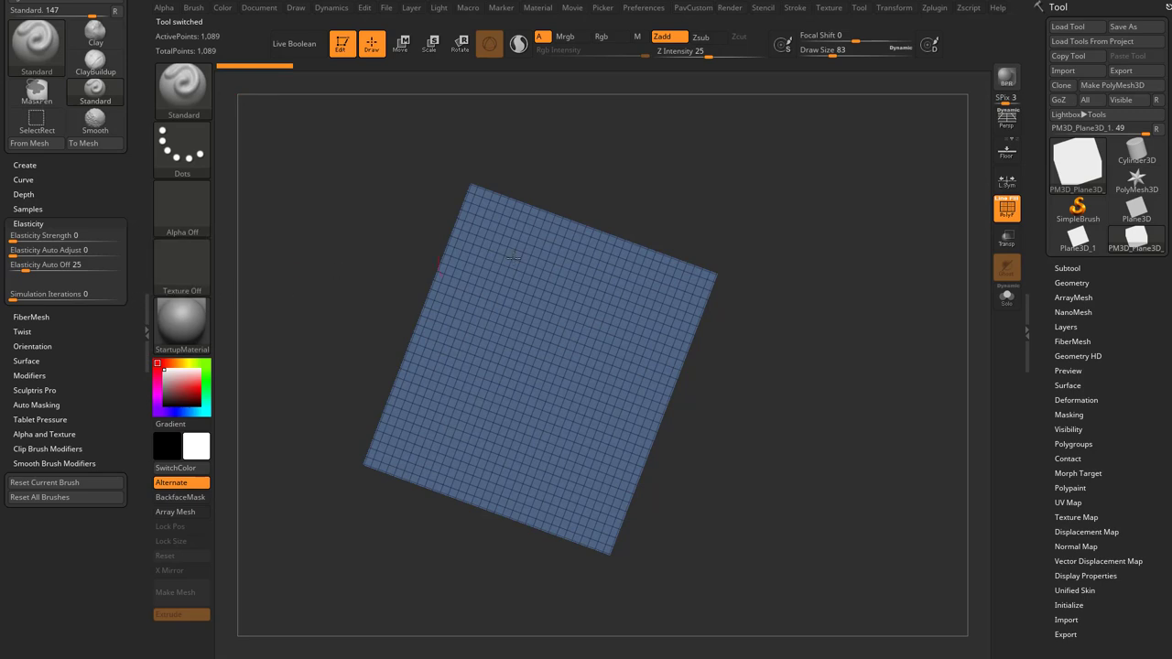
{"action": "mouse_move", "coordinate": [770, 237]}
{"action": "left_mouse_down", "text": "alt"}
{"action": "mouse_move", "coordinate": [769, 227]}
{"action": "mouse_move", "coordinate": [769, 238]}
{"action": "left_mouse_up", "text": "alt"}
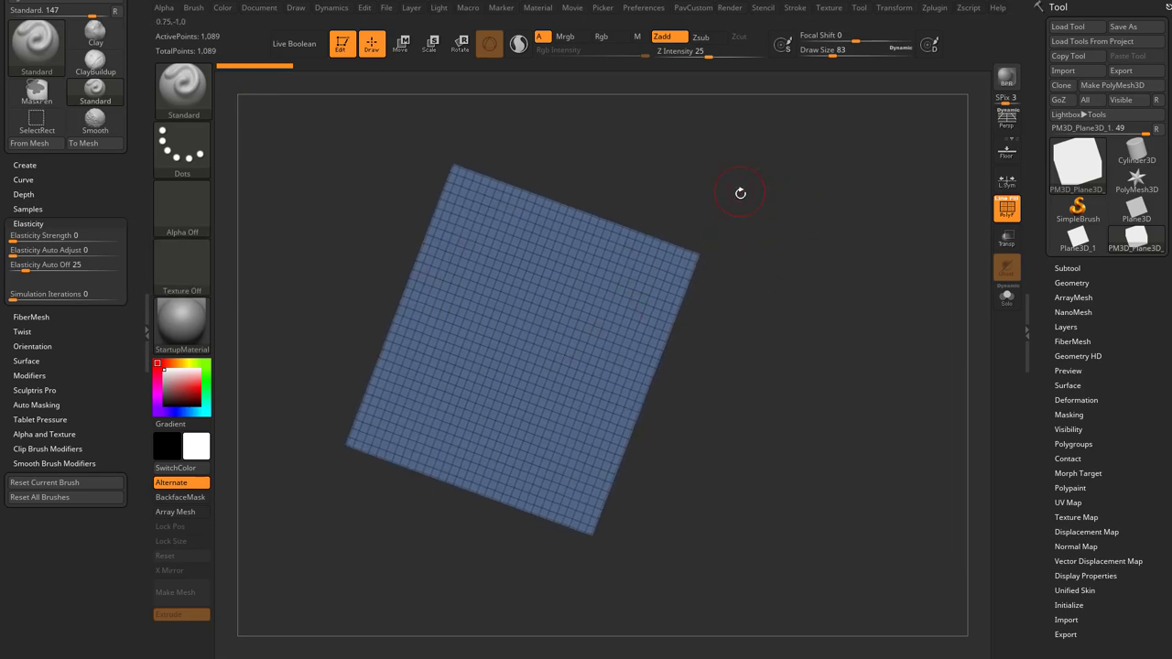
- Choose the ClothTwister brush and enlarge its Draw Size to 268
{"action": "key", "text": "b"}
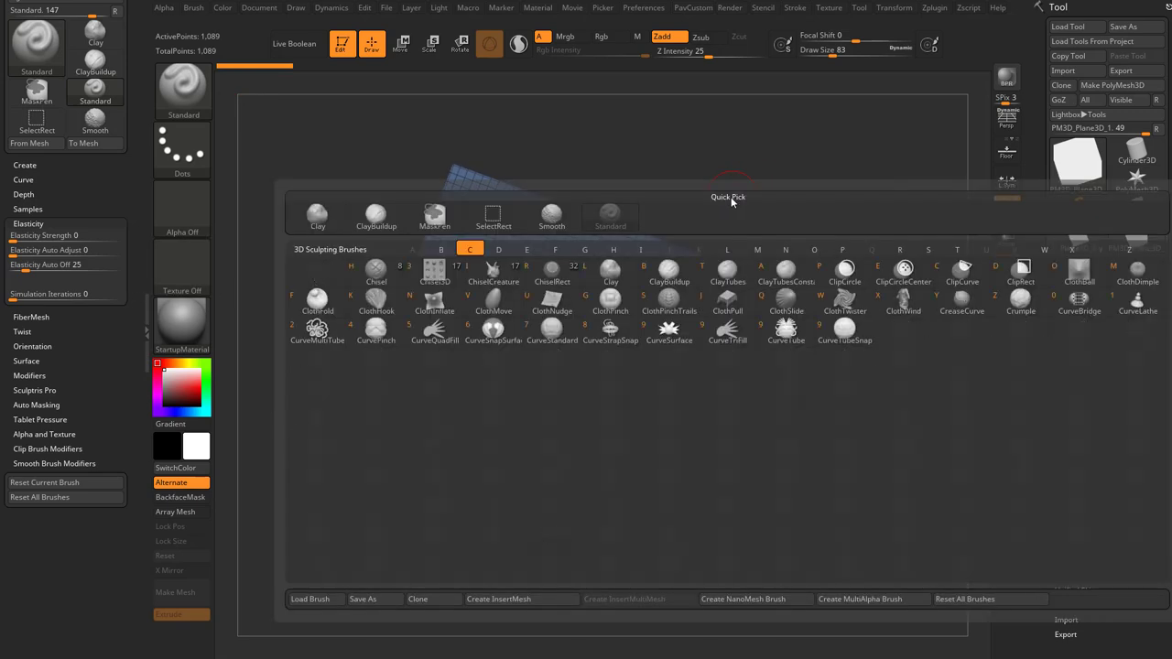
{"action": "left_click", "coordinate": [843, 304]}
{"action": "left_click_drag", "start_coordinate": [802, 281], "coordinate": [790, 299], "text": "alt"}
{"action": "key", "text": "s"}
{"action": "left_click", "coordinate": [741, 294]}
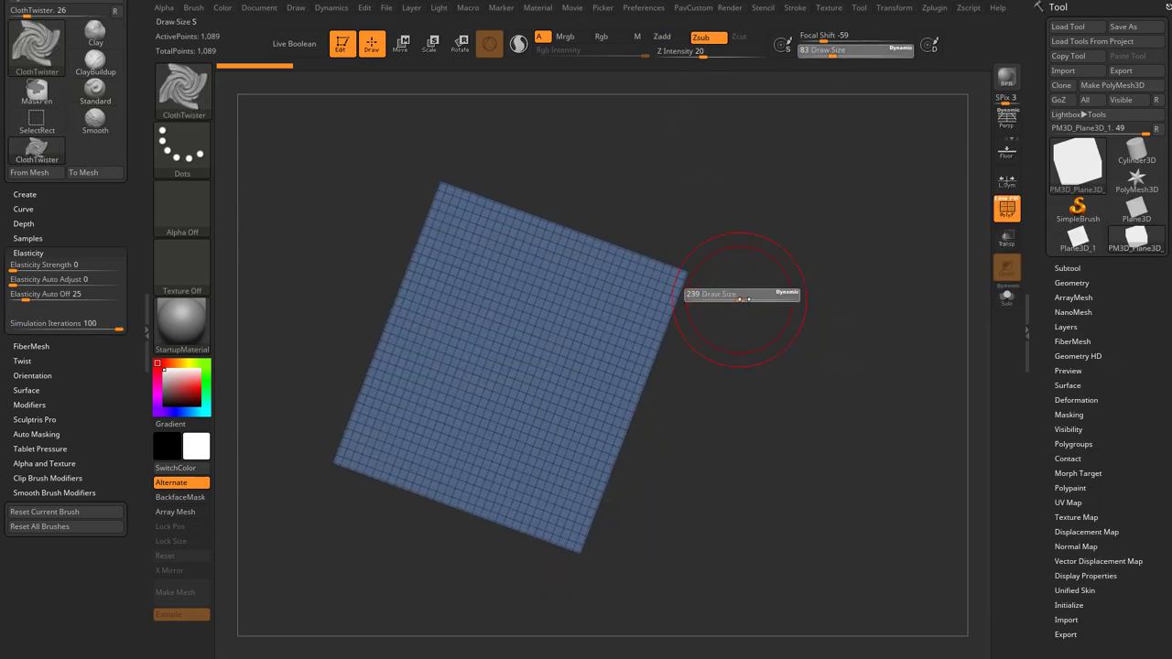
- Try twisting the plane into a tight rope with ClothTwister, undoing each stroke
{"action": "mouse_move", "coordinate": [667, 283]}
{"action": "left_mouse_down"}
{"action": "mouse_move", "coordinate": [638, 291]}
{"action": "mouse_move", "coordinate": [680, 285]}
{"action": "left_mouse_up"}
{"action": "key", "text": "ctrl+z"}
{"action": "mouse_move", "coordinate": [603, 312]}
{"action": "left_mouse_down"}
{"action": "mouse_move", "coordinate": [586, 284]}
{"action": "mouse_move", "coordinate": [449, 291]}
{"action": "mouse_move", "coordinate": [625, 217]}
{"action": "mouse_move", "coordinate": [411, 303]}
{"action": "left_mouse_up"}
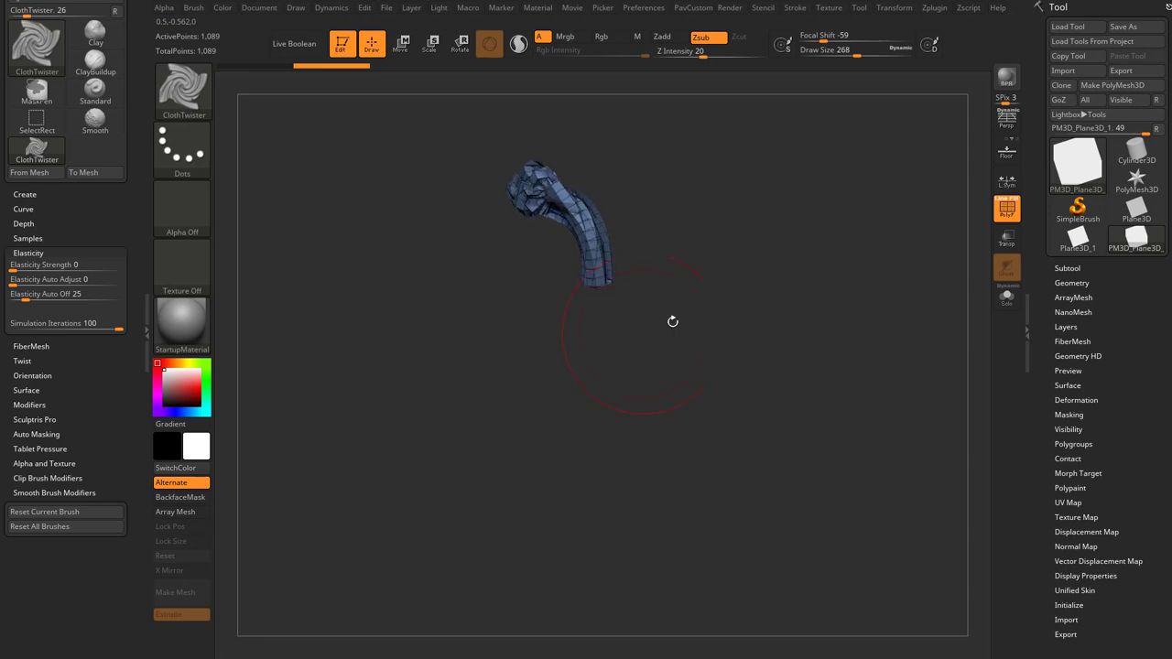
{"action": "key", "text": "ctrl+z"}
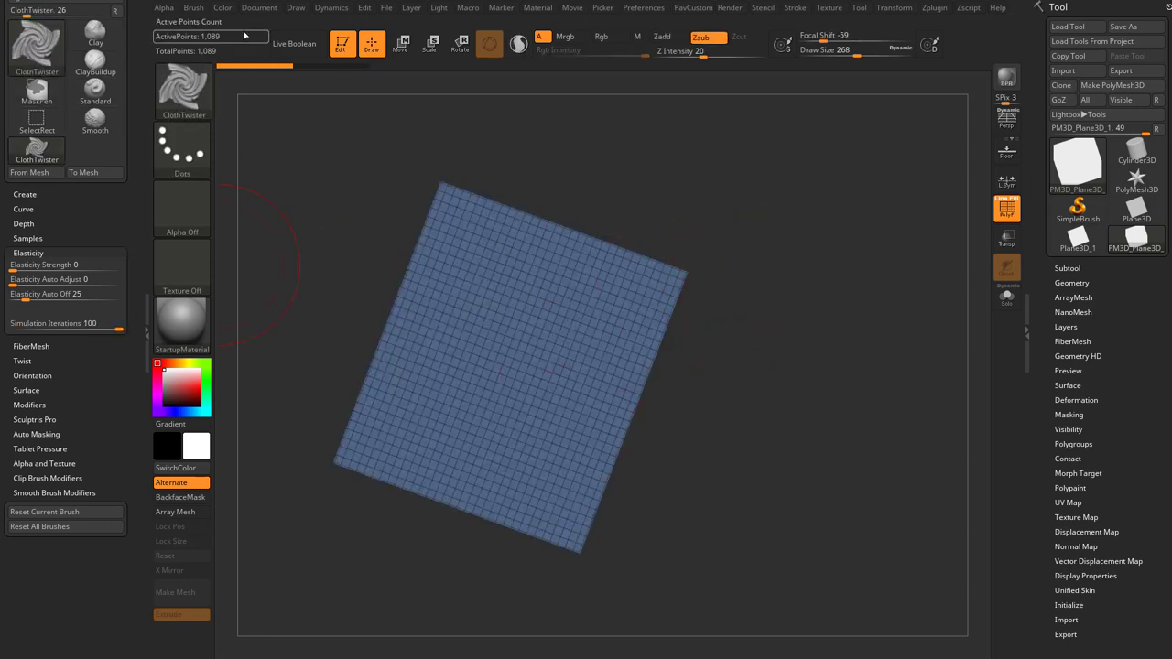
- Test short ClothTwister strokes on the upper half of the plane, undoing each one, and check the Dynamics settings
{"action": "left_click", "coordinate": [335, 9]}
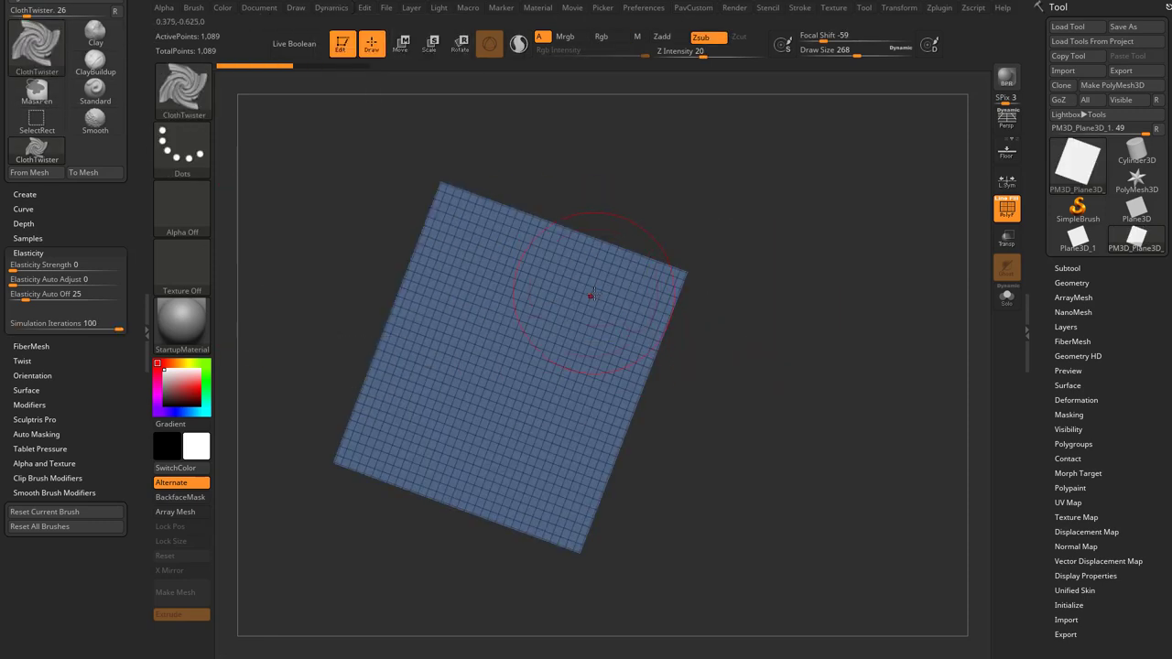
{"action": "left_click_drag", "start_coordinate": [628, 298], "coordinate": [609, 288]}
{"action": "key", "text": "ctrl+z"}
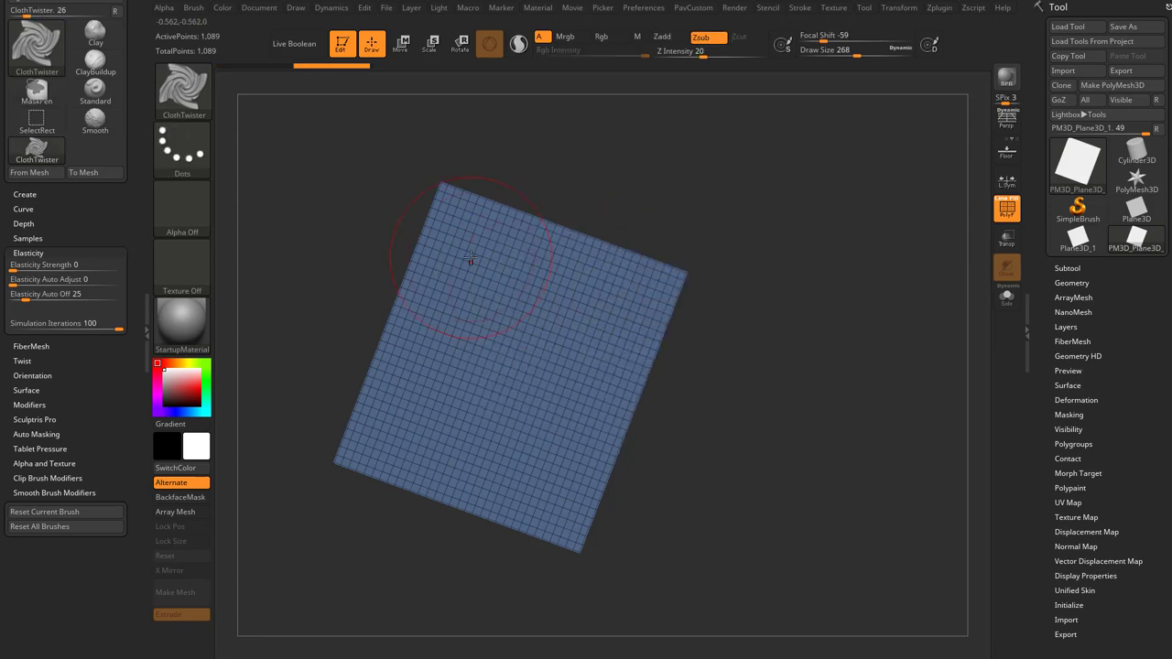
{"action": "left_click_drag", "start_coordinate": [495, 339], "coordinate": [497, 344]}
{"action": "key", "text": "ctrl+z"}
{"action": "left_click_drag", "start_coordinate": [576, 331], "coordinate": [581, 327]}
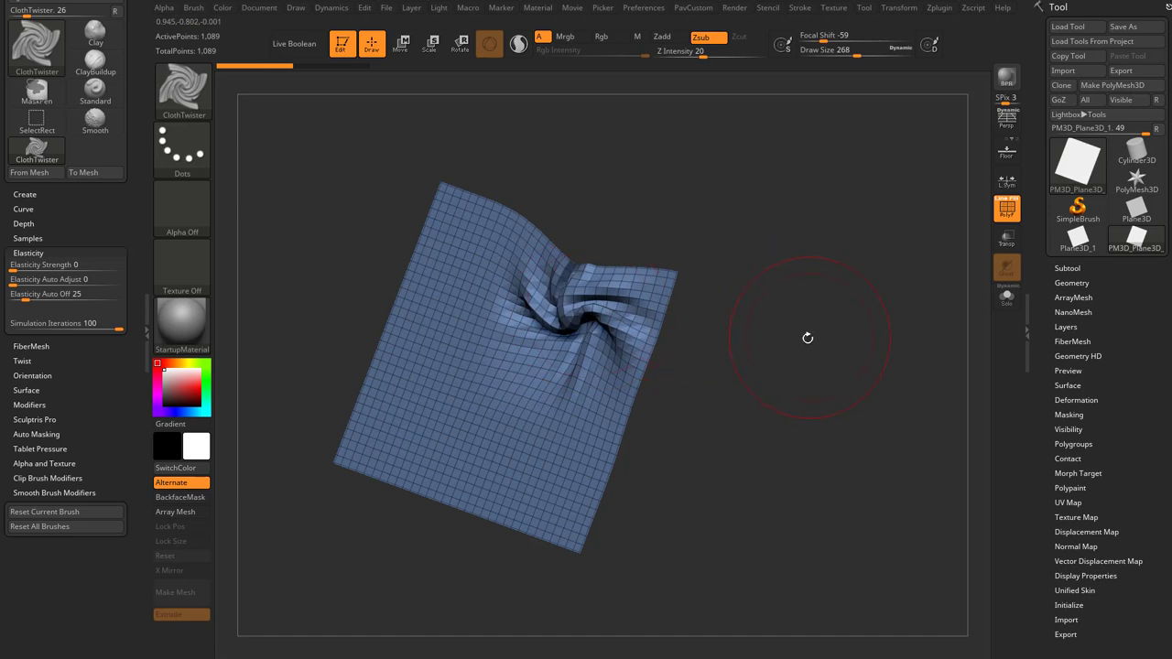
{"action": "key", "text": "ctrl+z"}
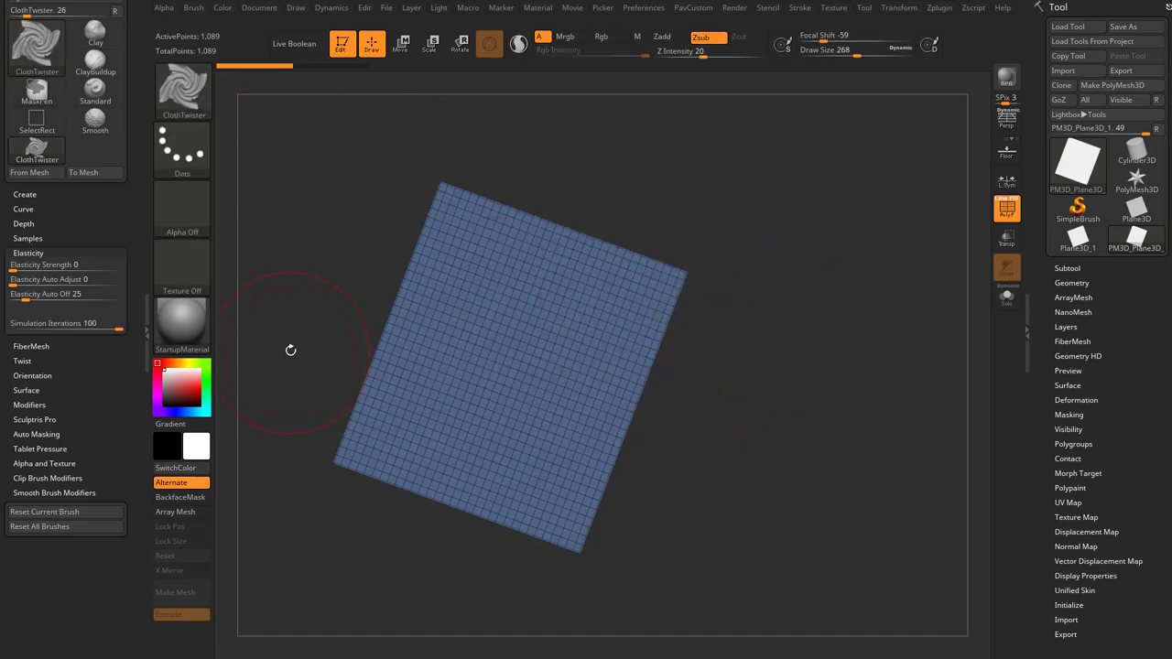
{"action": "left_click", "coordinate": [333, 9]}
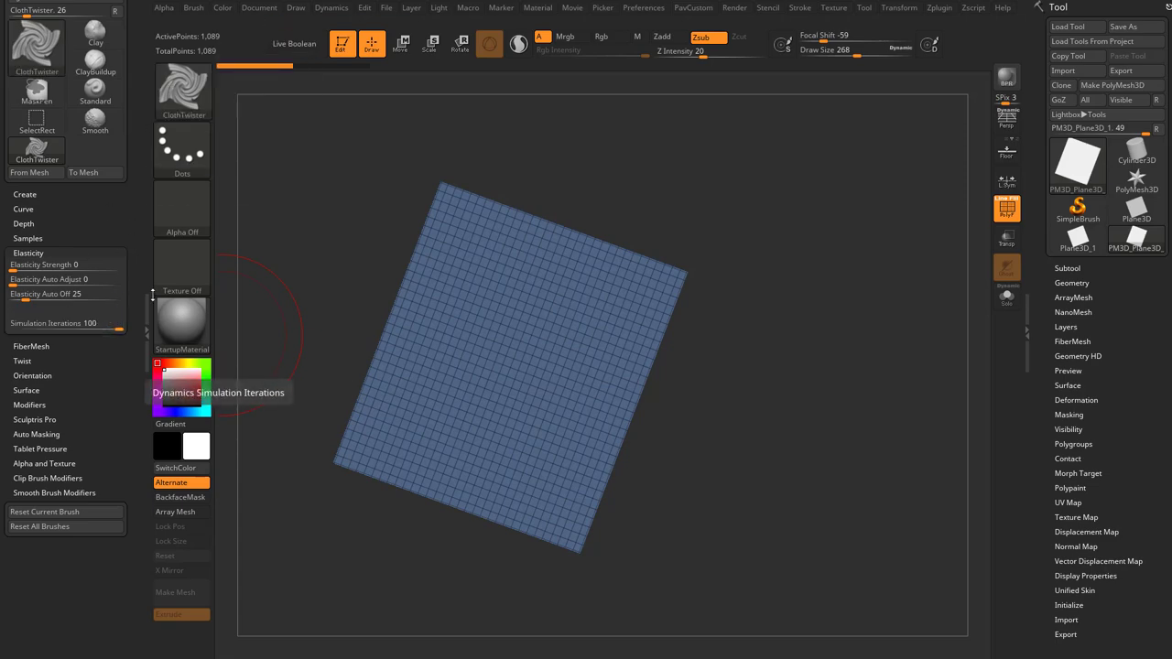
- Try pulling the plane's upper right corner outward with the ClothHook brush and undo the stroke
{"action": "key", "text": "b"}
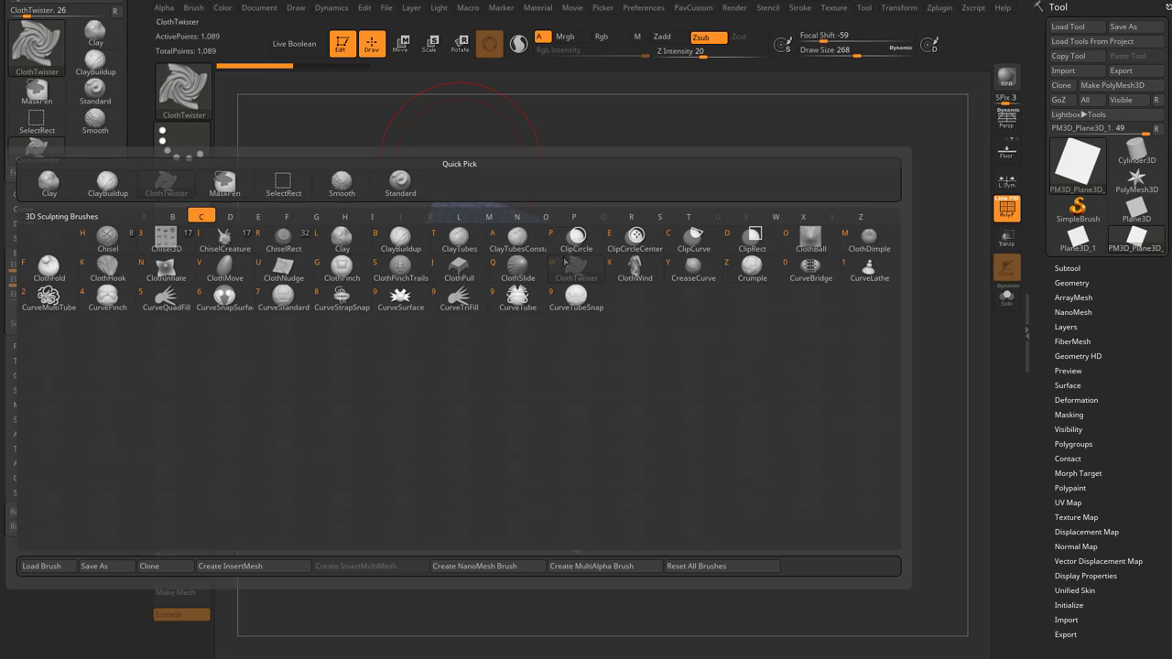
{"action": "key", "text": "k"}
{"action": "mouse_move", "coordinate": [581, 275]}
{"action": "left_mouse_down"}
{"action": "mouse_move", "coordinate": [651, 246]}
{"action": "mouse_move", "coordinate": [648, 235]}
{"action": "left_mouse_up"}
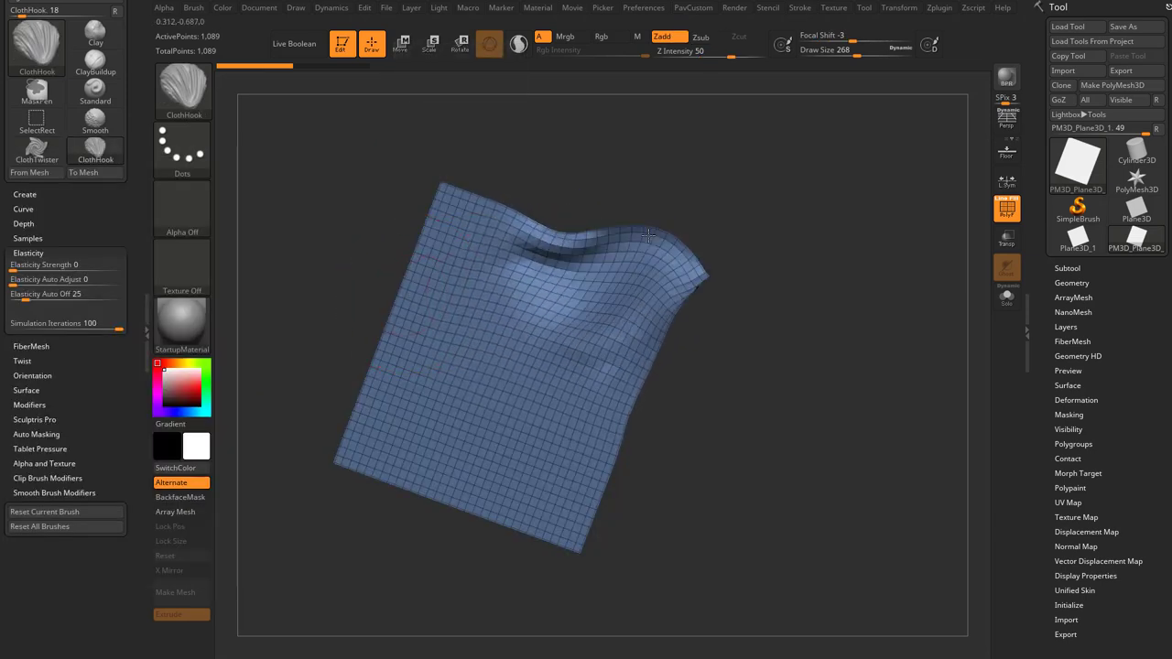
{"action": "key", "text": "ctrl+z"}
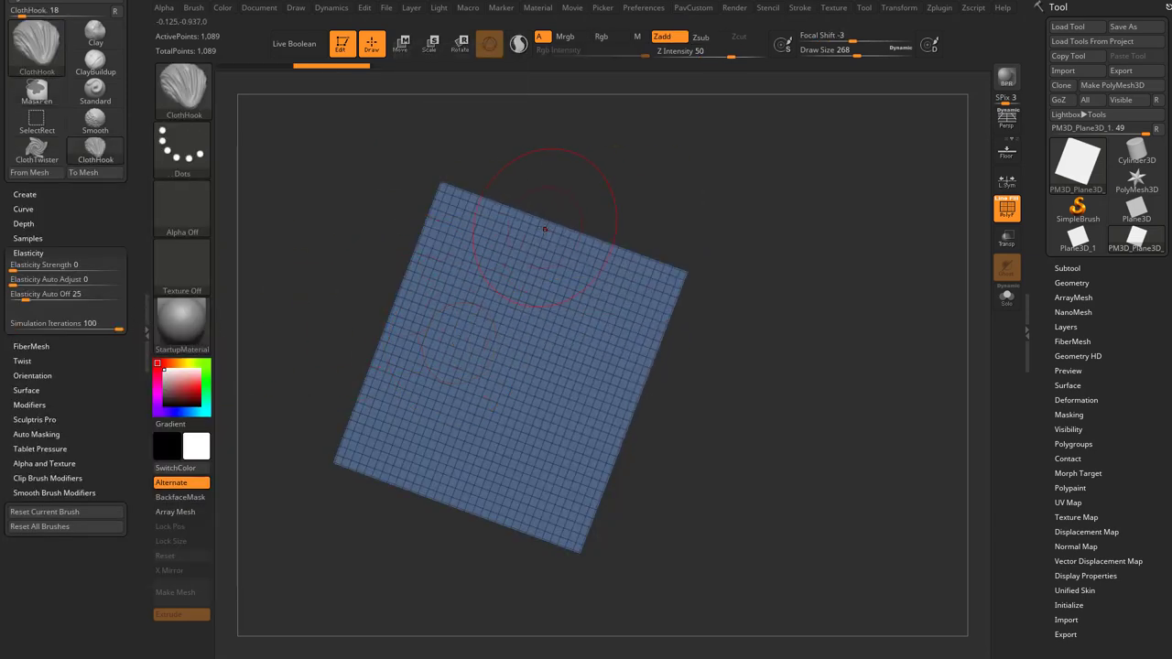
- Choose the Spiral brush for sculpting the plane
{"action": "key", "text": "b"}
{"action": "key", "text": "s"}
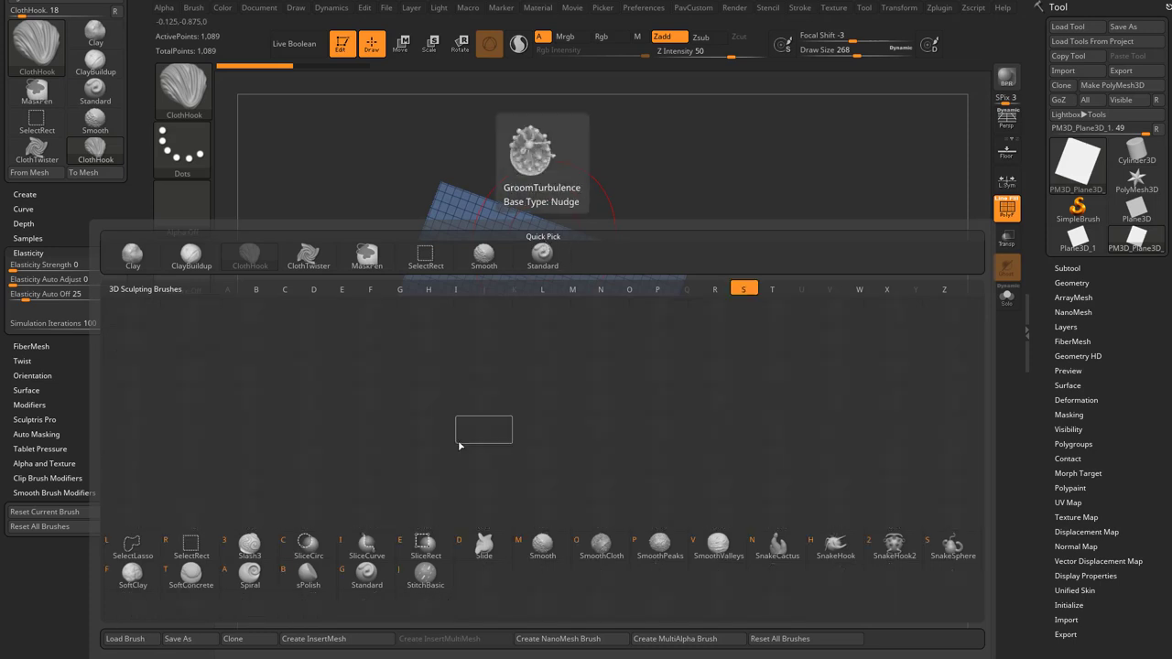
{"action": "left_click", "coordinate": [250, 573]}
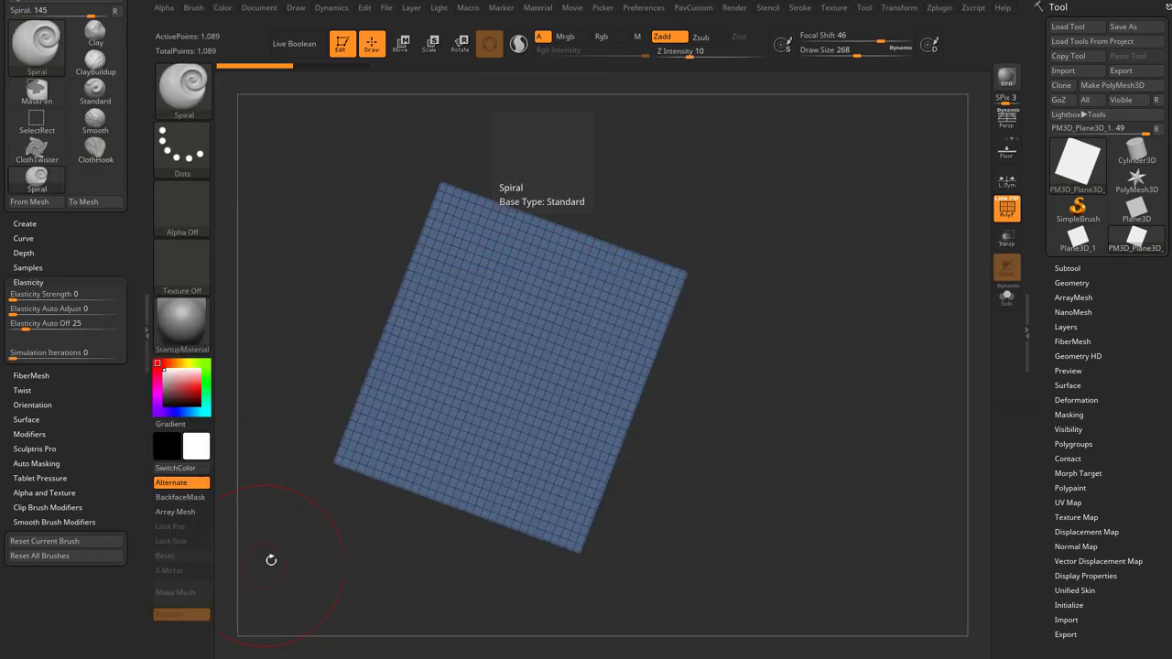
{"action": "left_click_drag", "start_coordinate": [711, 312], "coordinate": [720, 330], "text": "alt"}
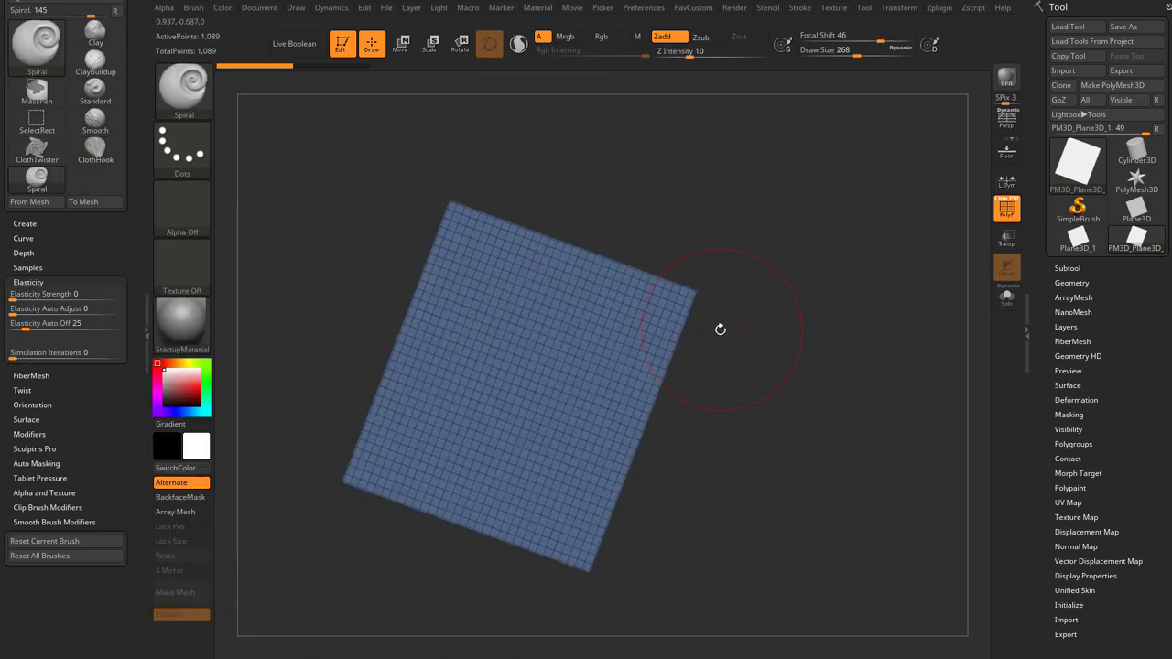
- Test Spiral strokes without simulation at several spots on the plane, undoing each one
{"action": "left_click_drag", "start_coordinate": [501, 322], "coordinate": [495, 335]}
{"action": "key", "text": "ctrl+z"}
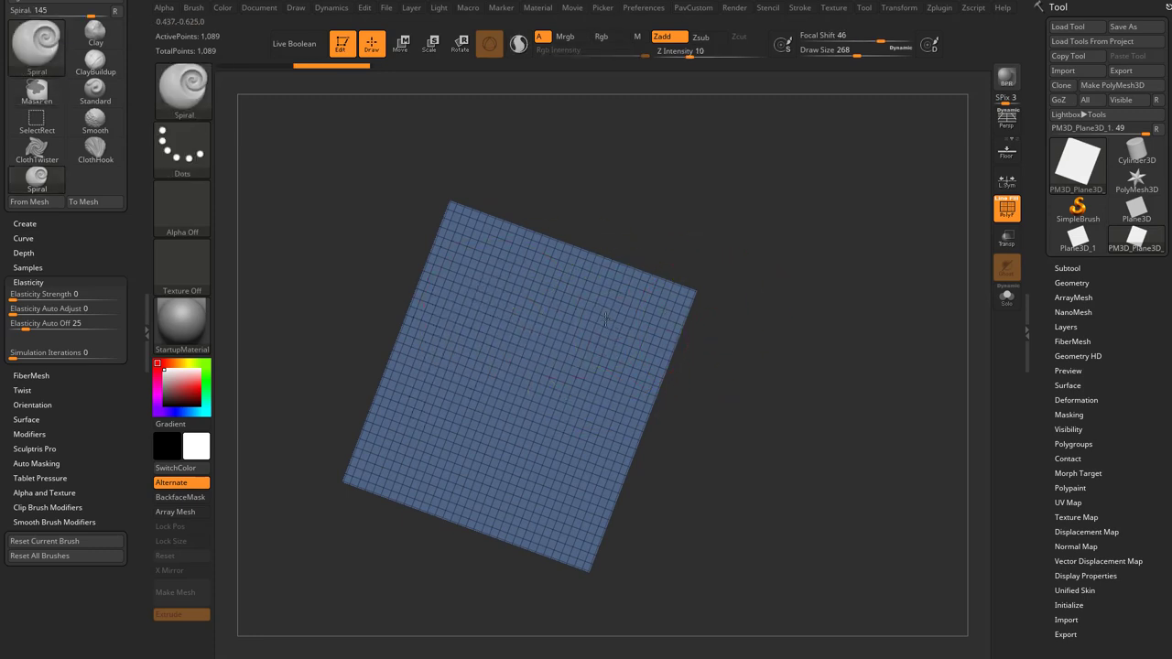
{"action": "left_click_drag", "start_coordinate": [612, 324], "coordinate": [606, 324]}
{"action": "key", "text": "ctrl+z"}
{"action": "left_click_drag", "start_coordinate": [538, 360], "coordinate": [547, 396]}
{"action": "key", "text": "ctrl+z"}
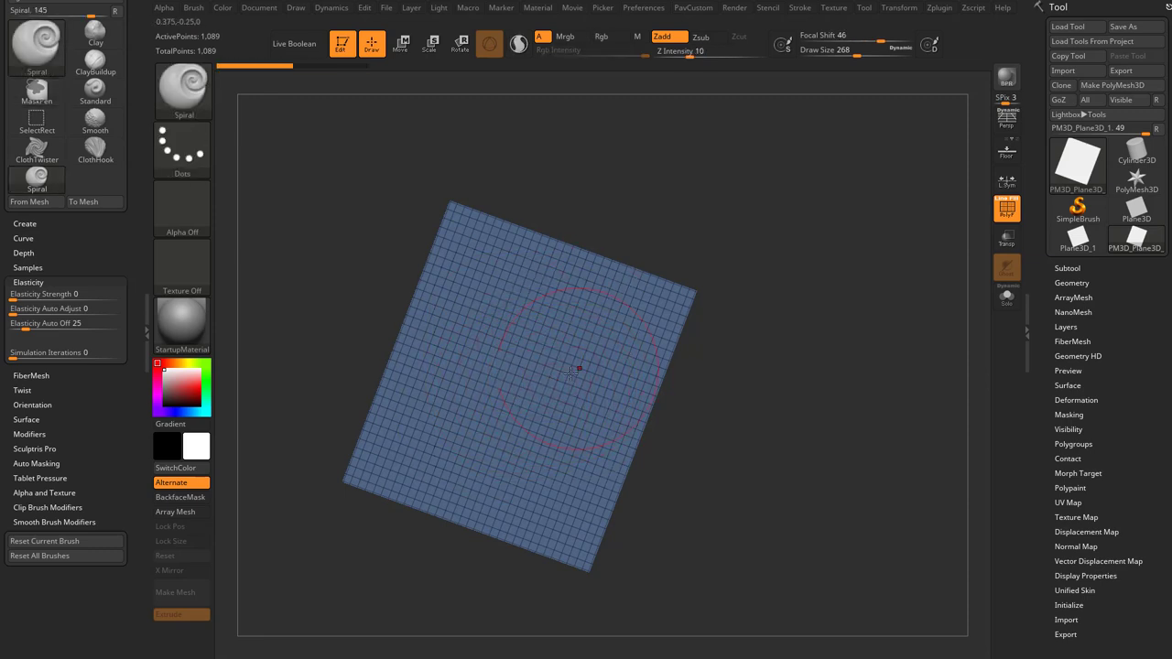
{"action": "left_click_drag", "start_coordinate": [514, 396], "coordinate": [525, 380]}
{"action": "key", "text": "ctrl+z"}
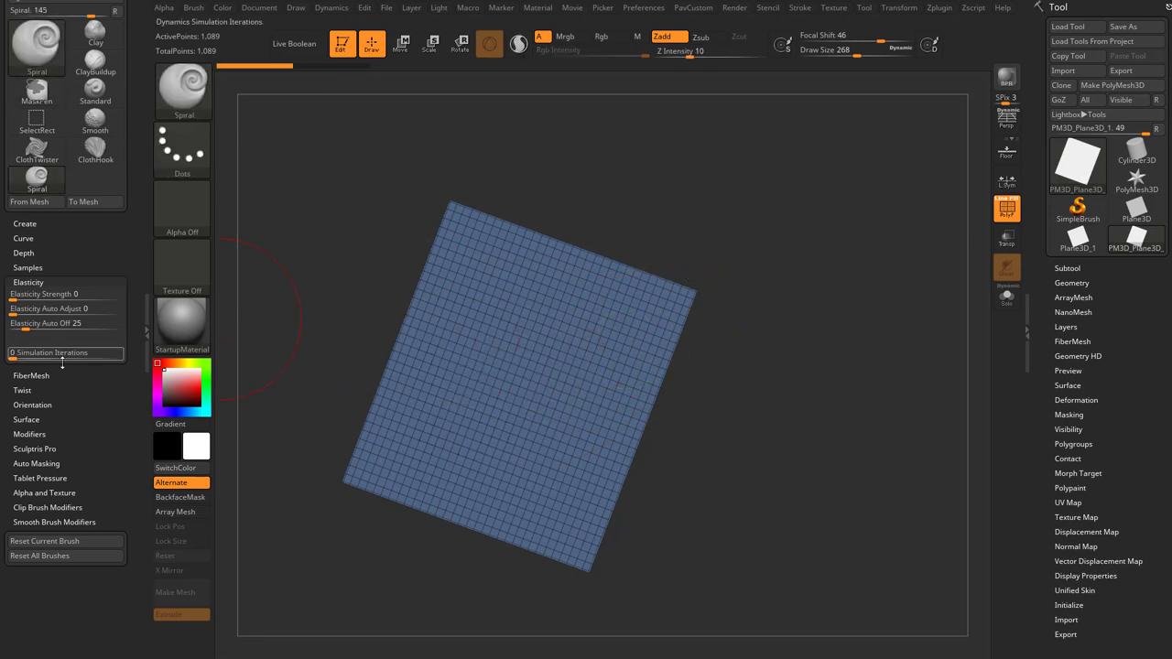
- Set the Spiral brush's Simulation Iterations to 100 and test swirling the plane into folds, undoing the strokes
{"action": "left_click_drag", "start_coordinate": [21, 354], "coordinate": [36, 354]}
{"action": "left_click_drag", "start_coordinate": [127, 350], "coordinate": [129, 350]}
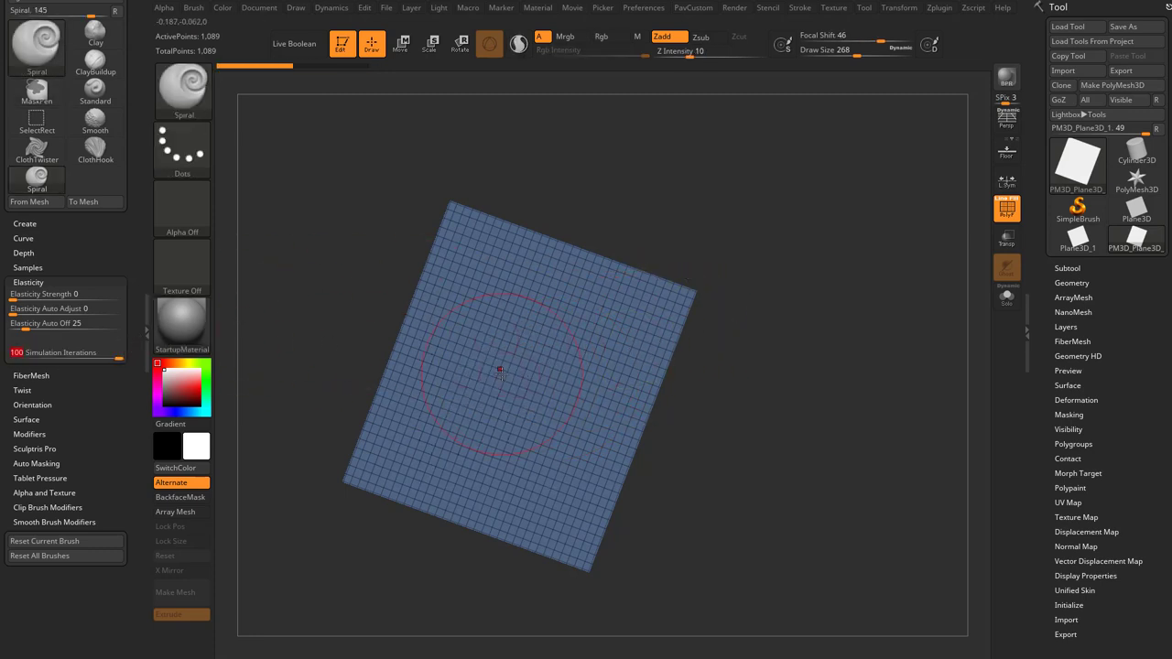
{"action": "mouse_move", "coordinate": [500, 370]}
{"action": "left_mouse_down"}
{"action": "mouse_move", "coordinate": [504, 386]}
{"action": "mouse_move", "coordinate": [513, 359]}
{"action": "mouse_move", "coordinate": [506, 337]}
{"action": "mouse_move", "coordinate": [500, 361]}
{"action": "mouse_move", "coordinate": [495, 338]}
{"action": "left_mouse_up"}
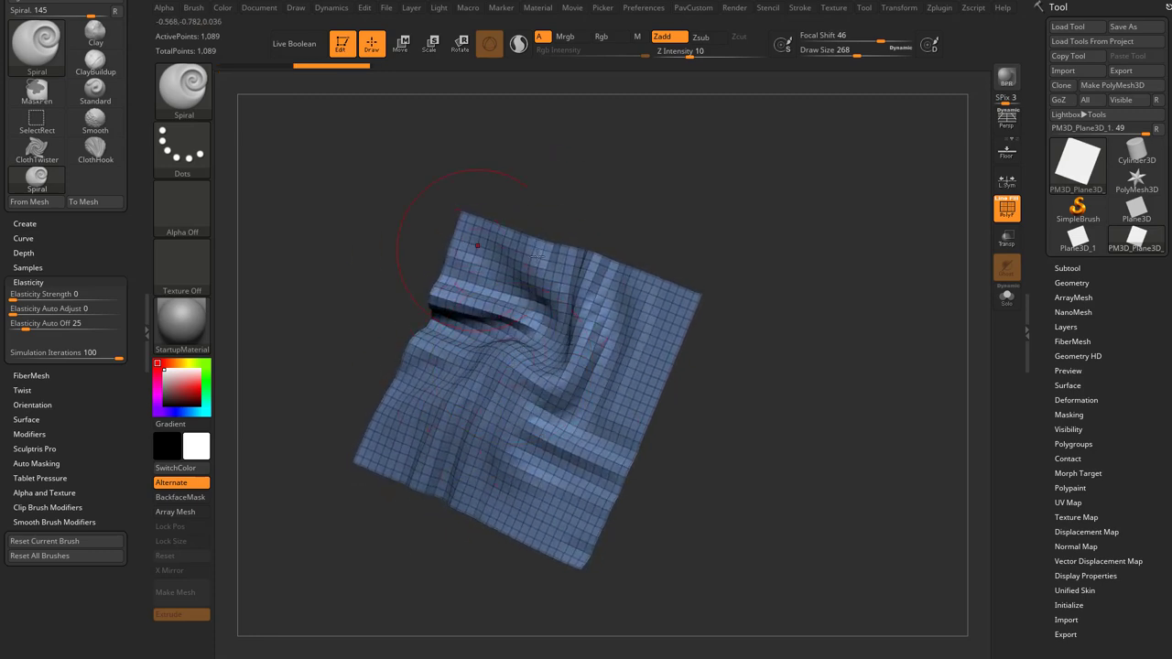
{"action": "left_click_drag", "start_coordinate": [681, 306], "coordinate": [720, 276]}
{"action": "key", "text": "ctrl+z"}
{"action": "key", "text": "ctrl+z"}
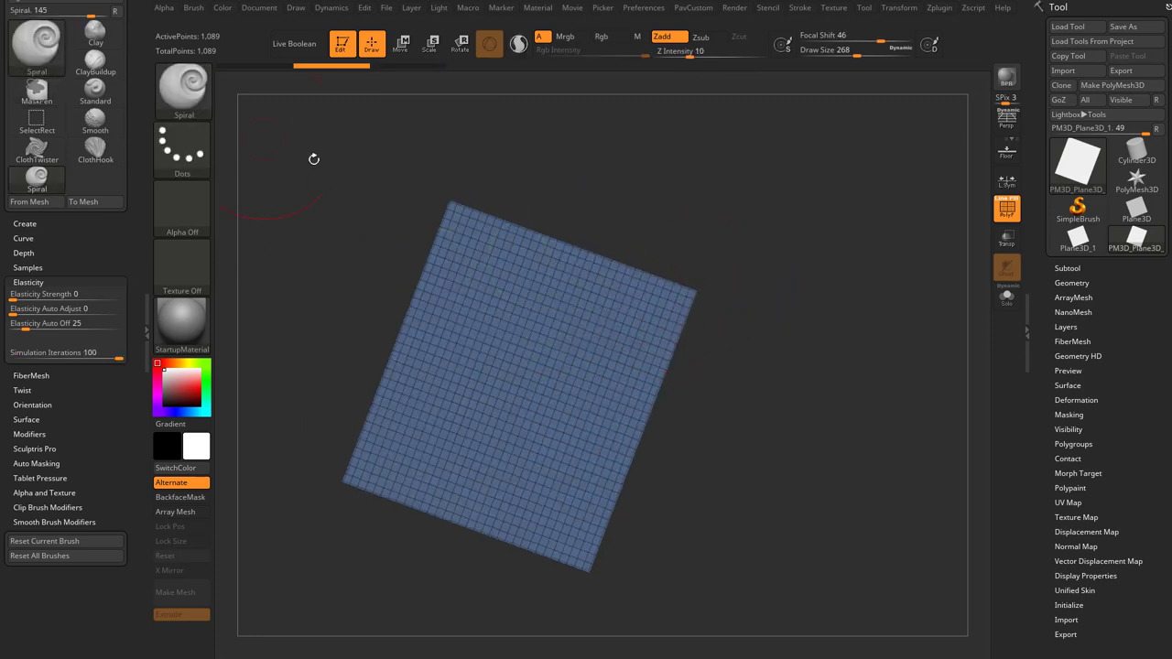
{"action": "left_click_drag", "start_coordinate": [452, 228], "coordinate": [497, 286]}
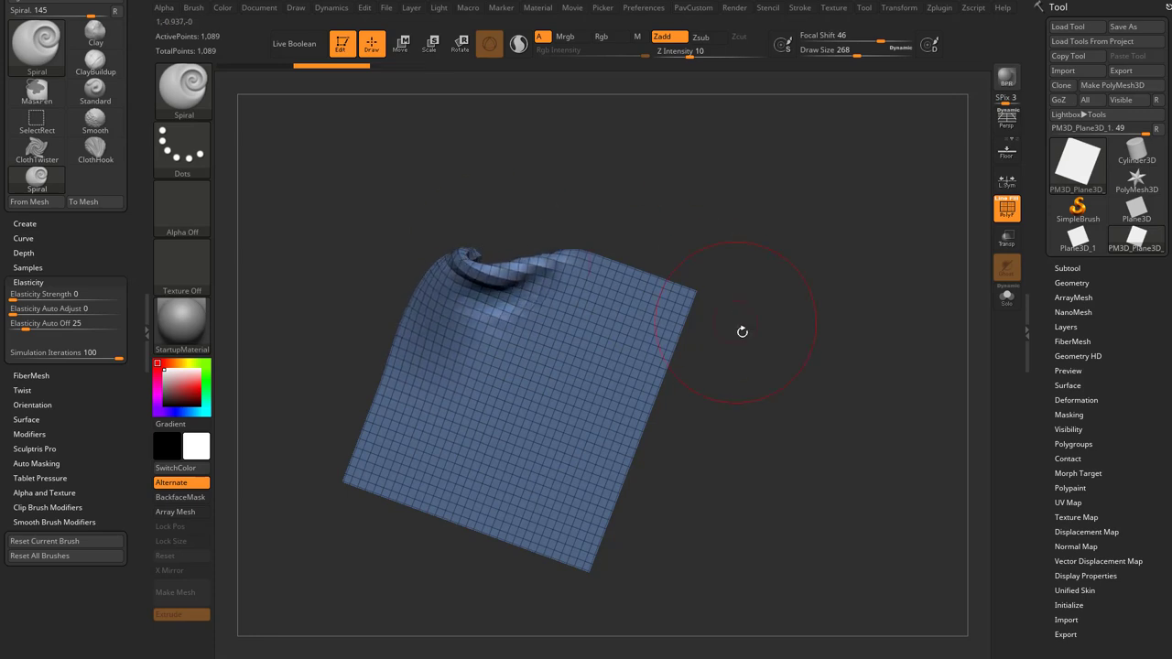
{"action": "key", "text": "ctrl+z"}
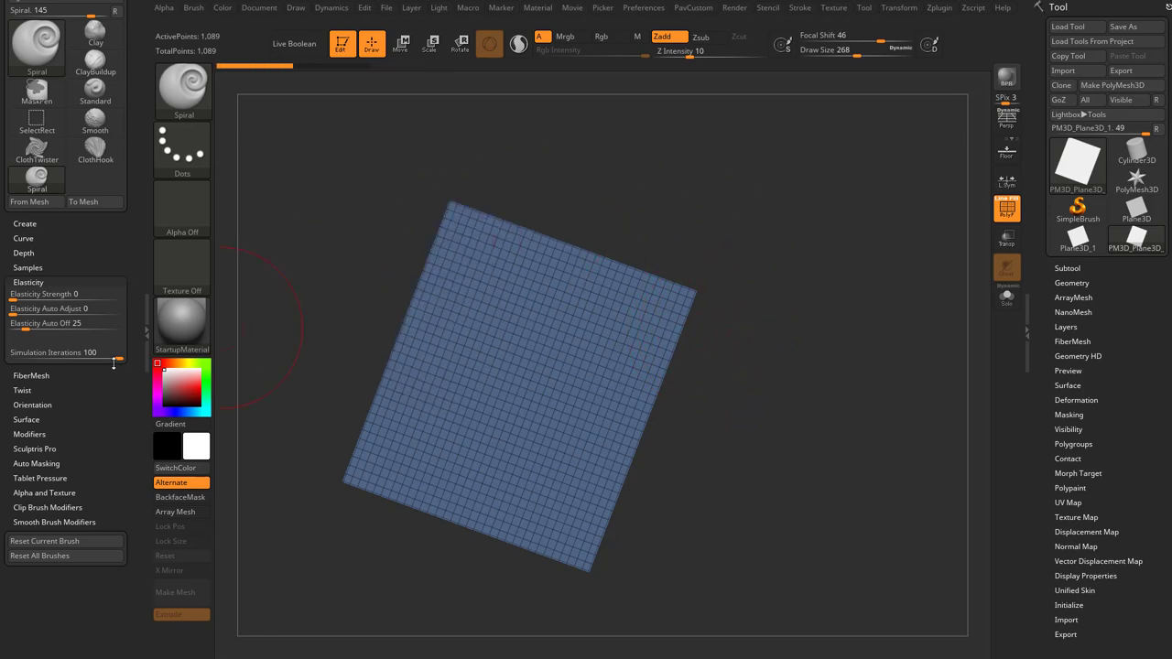
- Lower the Spiral brush's Simulation Iterations to 14
{"action": "left_click_drag", "start_coordinate": [113, 358], "coordinate": [56, 357]}
{"action": "left_click", "coordinate": [339, 9]}
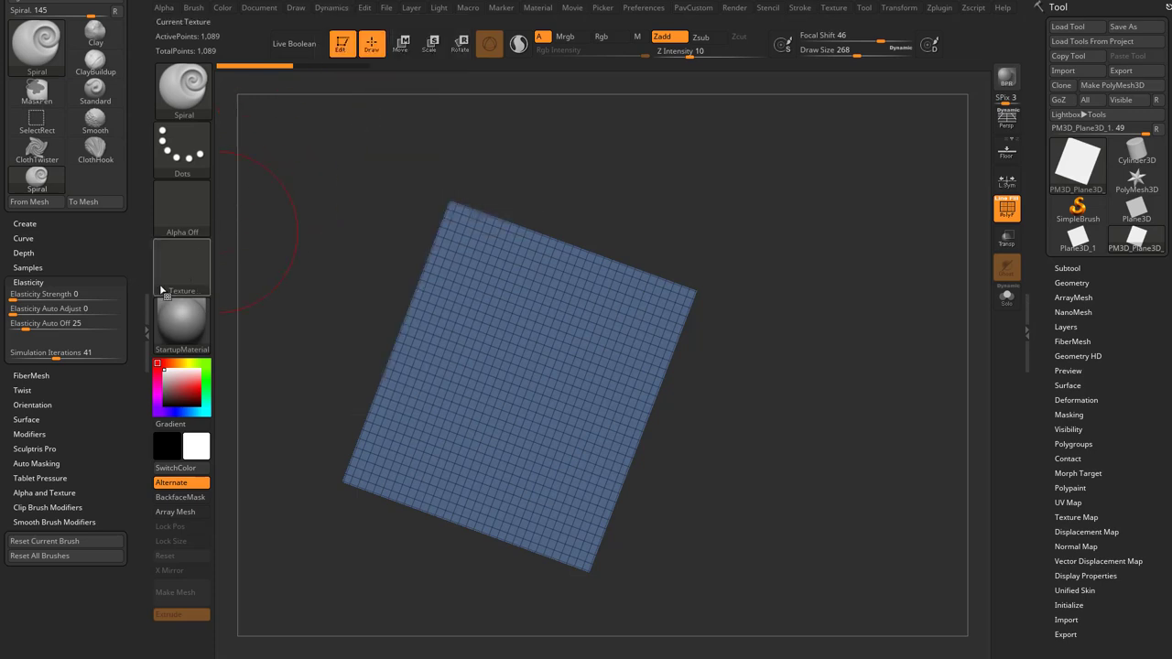
{"action": "left_click", "coordinate": [56, 358]}
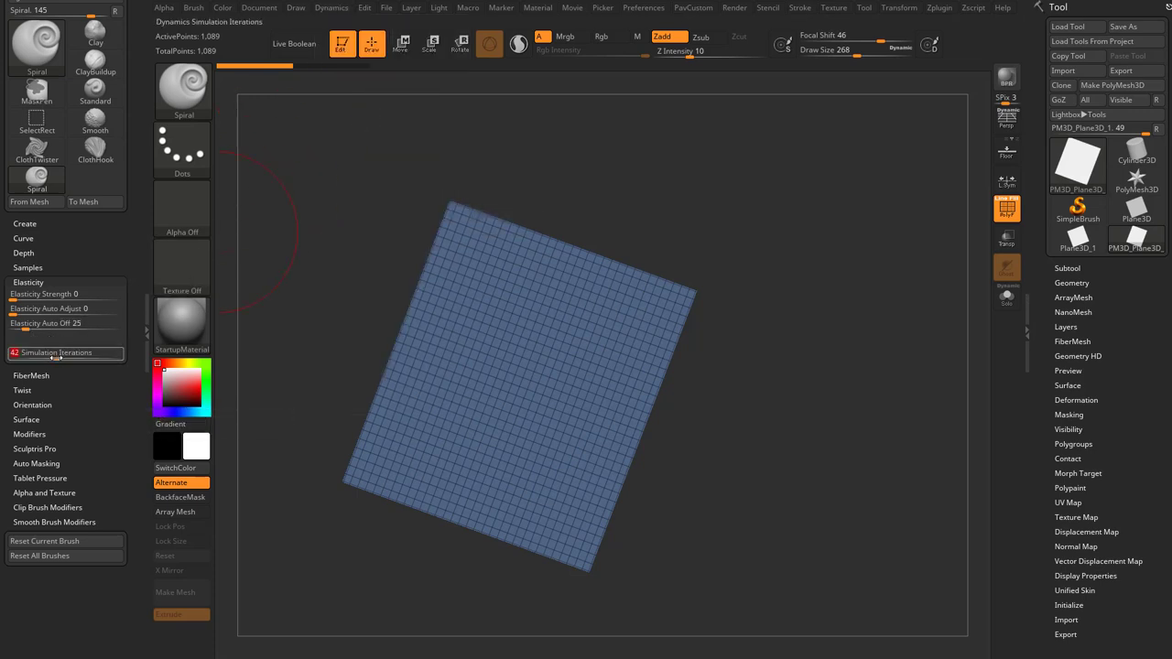
{"action": "left_click_drag", "start_coordinate": [35, 357], "coordinate": [27, 357]}
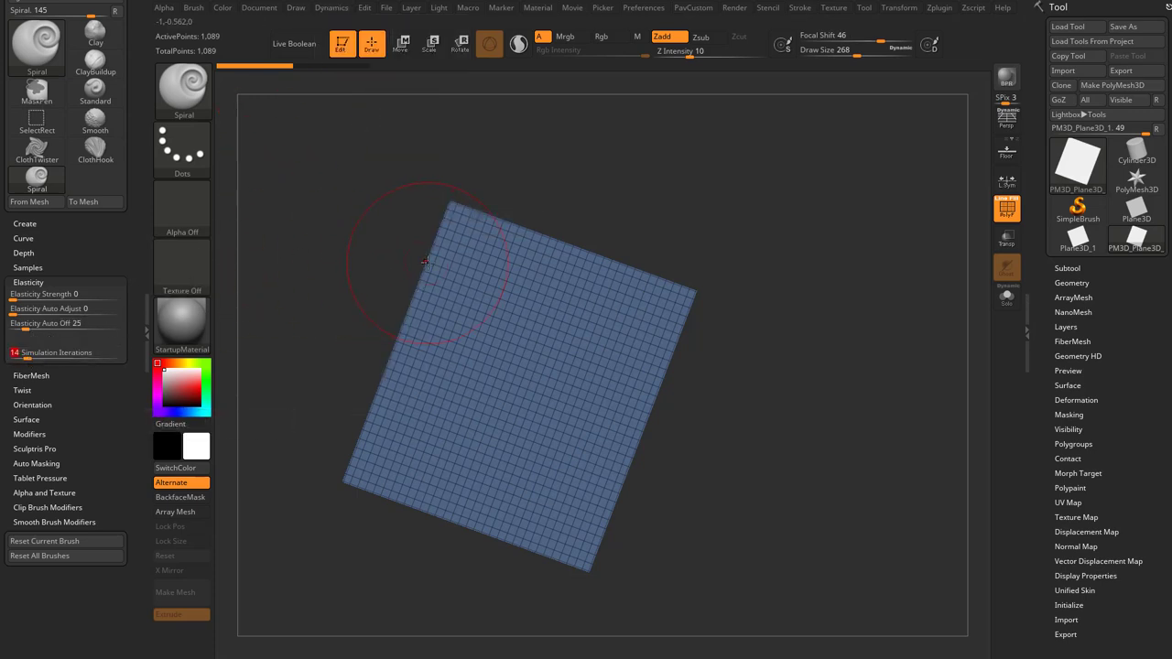
- Test Spiral swirls near the plane's upper corners and left edge, undoing each stroke
{"action": "mouse_move", "coordinate": [462, 249]}
{"action": "left_mouse_down"}
{"action": "mouse_move", "coordinate": [489, 260]}
{"action": "mouse_move", "coordinate": [448, 276]}
{"action": "mouse_move", "coordinate": [463, 274]}
{"action": "left_mouse_up"}
{"action": "key", "text": "ctrl+z"}
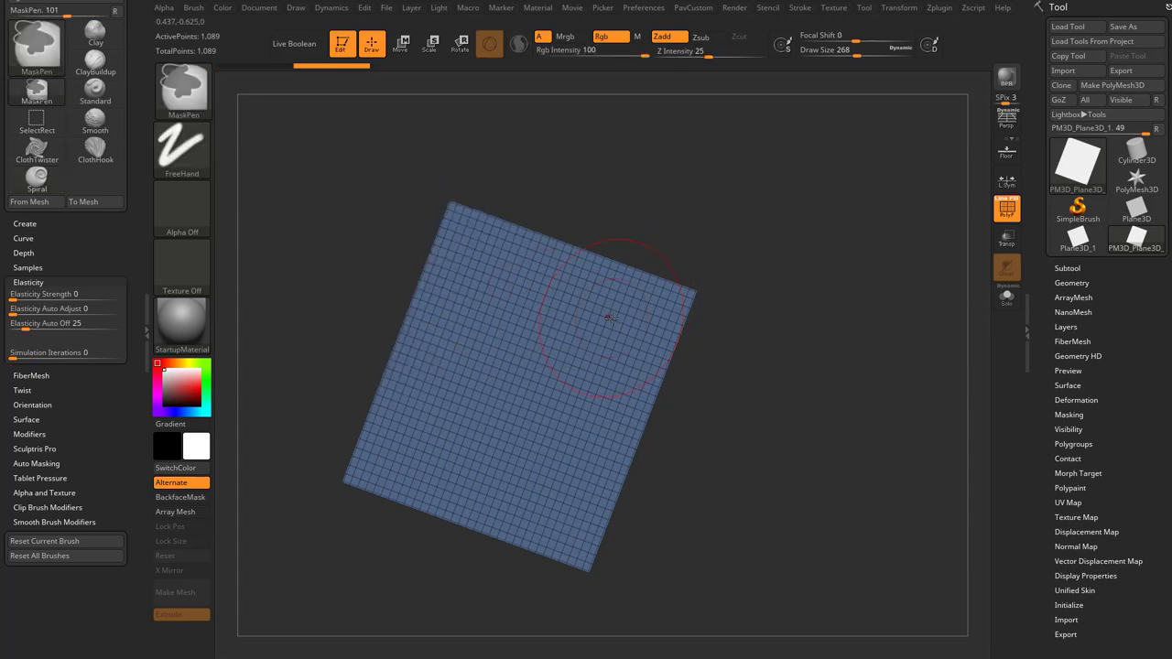
{"action": "mouse_move", "coordinate": [627, 322]}
{"action": "left_mouse_down"}
{"action": "mouse_move", "coordinate": [619, 313]}
{"action": "mouse_move", "coordinate": [576, 344]}
{"action": "left_mouse_up"}
{"action": "key", "text": "ctrl+z"}
{"action": "mouse_move", "coordinate": [439, 315]}
{"action": "left_mouse_down"}
{"action": "mouse_move", "coordinate": [455, 319]}
{"action": "mouse_move", "coordinate": [450, 340]}
{"action": "left_mouse_up"}
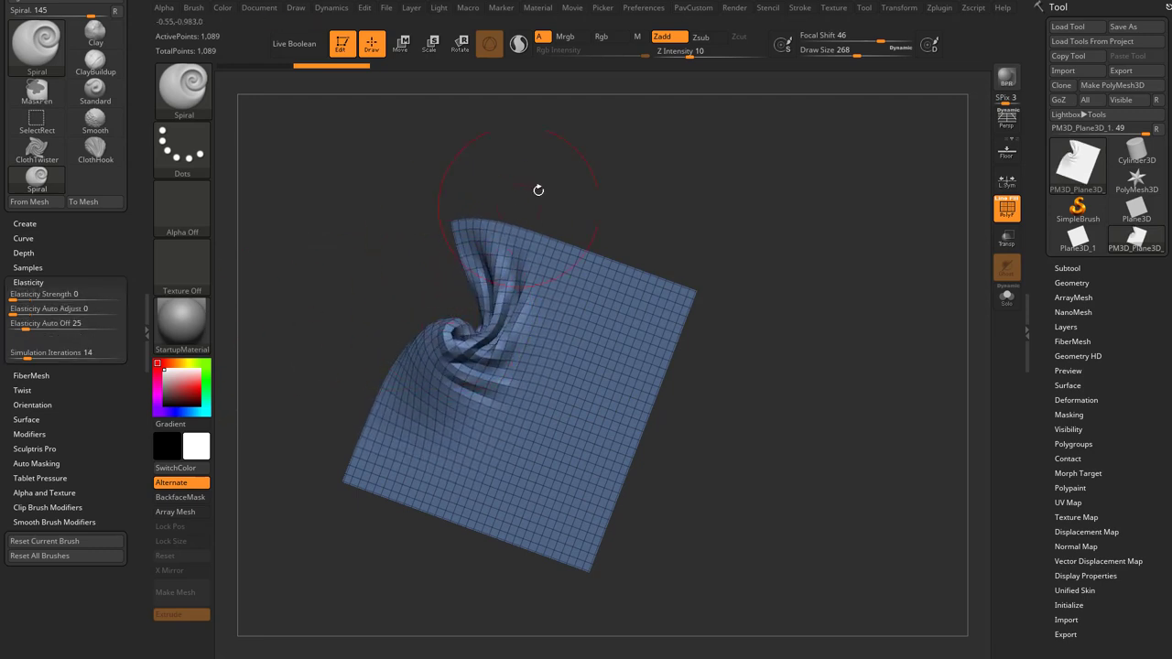
{"action": "key", "text": "ctrl+z"}
- Set the Spiral brush's Simulation Iterations to 10 and test a swirl near the plane's upper right corner, undoing the strokes
{"action": "left_click_drag", "start_coordinate": [77, 354], "coordinate": [143, 357]}
{"action": "left_click_drag", "start_coordinate": [59, 353], "coordinate": [24, 360]}
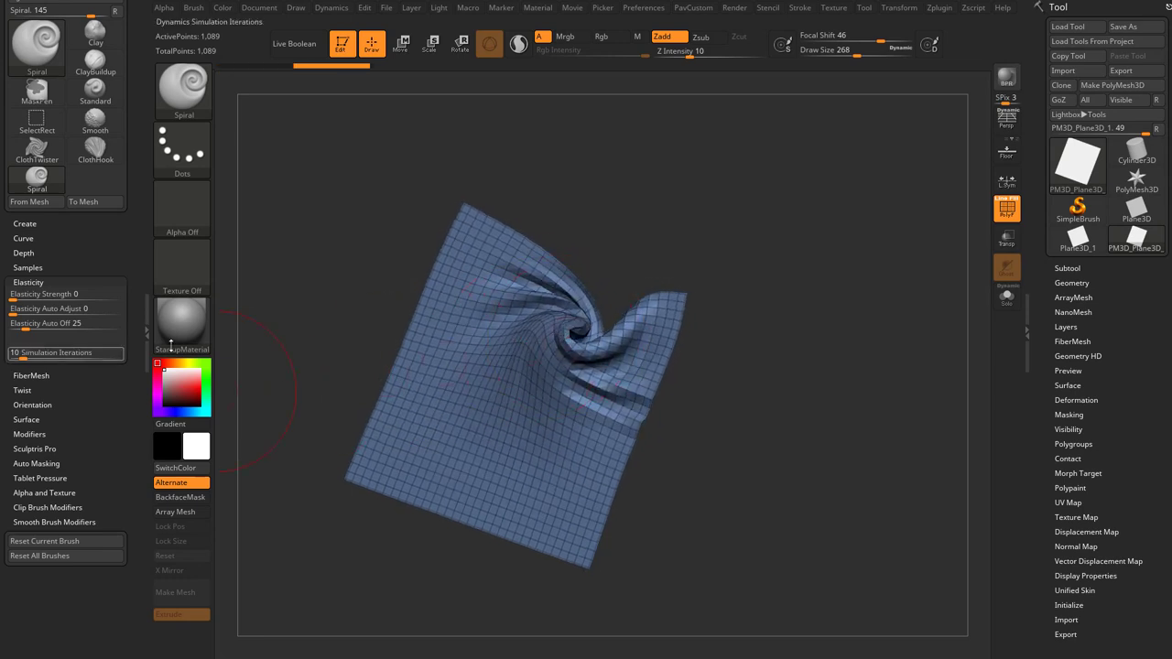
{"action": "left_click_drag", "start_coordinate": [570, 341], "coordinate": [566, 343]}
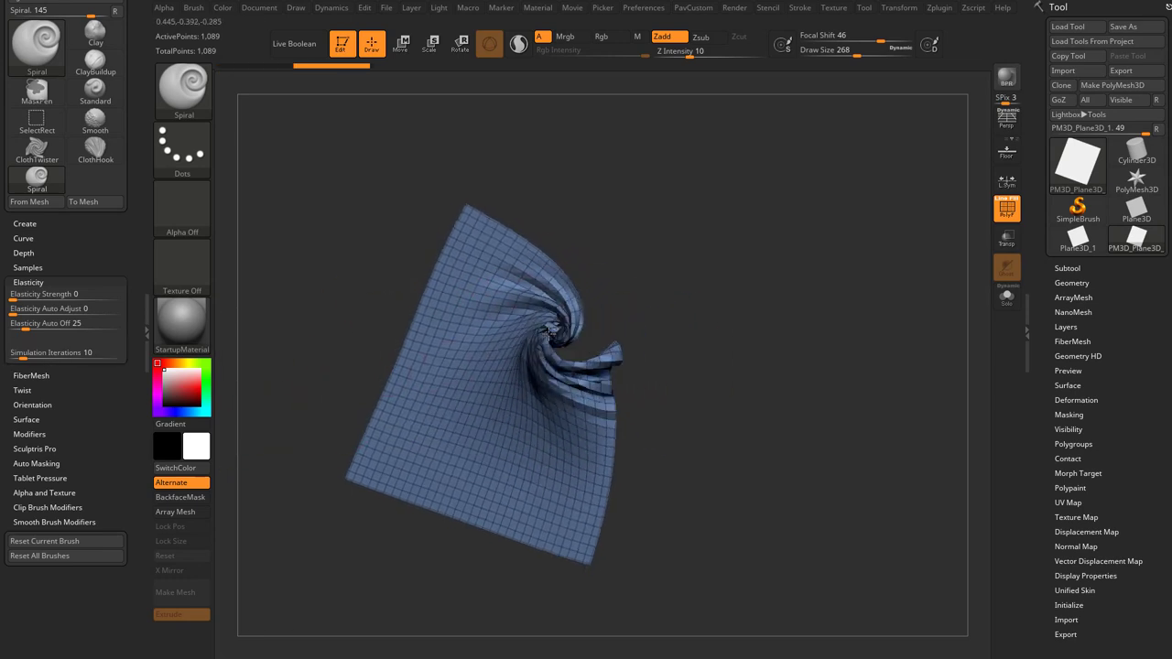
{"action": "mouse_move", "coordinate": [366, 384]}
{"action": "left_mouse_down"}
{"action": "mouse_move", "coordinate": [636, 355]}
{"action": "mouse_move", "coordinate": [652, 405]}
{"action": "mouse_move", "coordinate": [646, 308]}
{"action": "mouse_move", "coordinate": [695, 338]}
{"action": "left_mouse_up"}
{"action": "key", "text": "ctrl+z"}
{"action": "key", "text": "ctrl+z"}
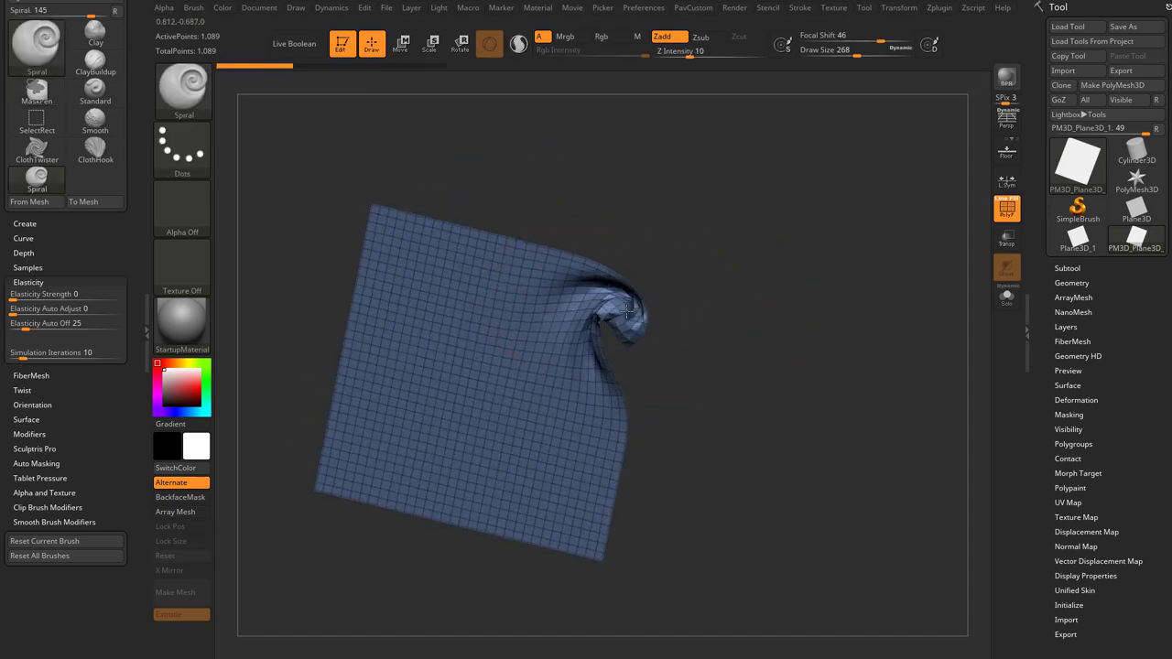
- Twist both upper corners of the plane into tight cloth swirls with the Spiral brush
{"action": "left_click_drag", "start_coordinate": [602, 315], "coordinate": [600, 316]}
{"action": "left_click_drag", "start_coordinate": [679, 337], "coordinate": [674, 323]}
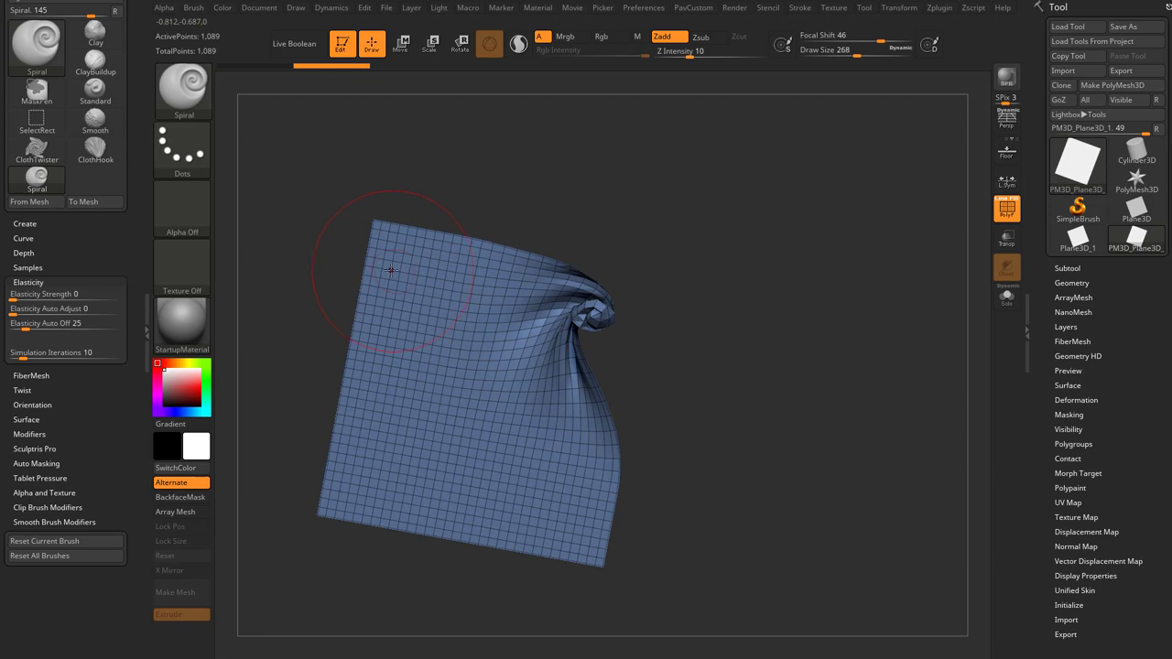
{"action": "left_click_drag", "start_coordinate": [391, 270], "coordinate": [408, 281]}
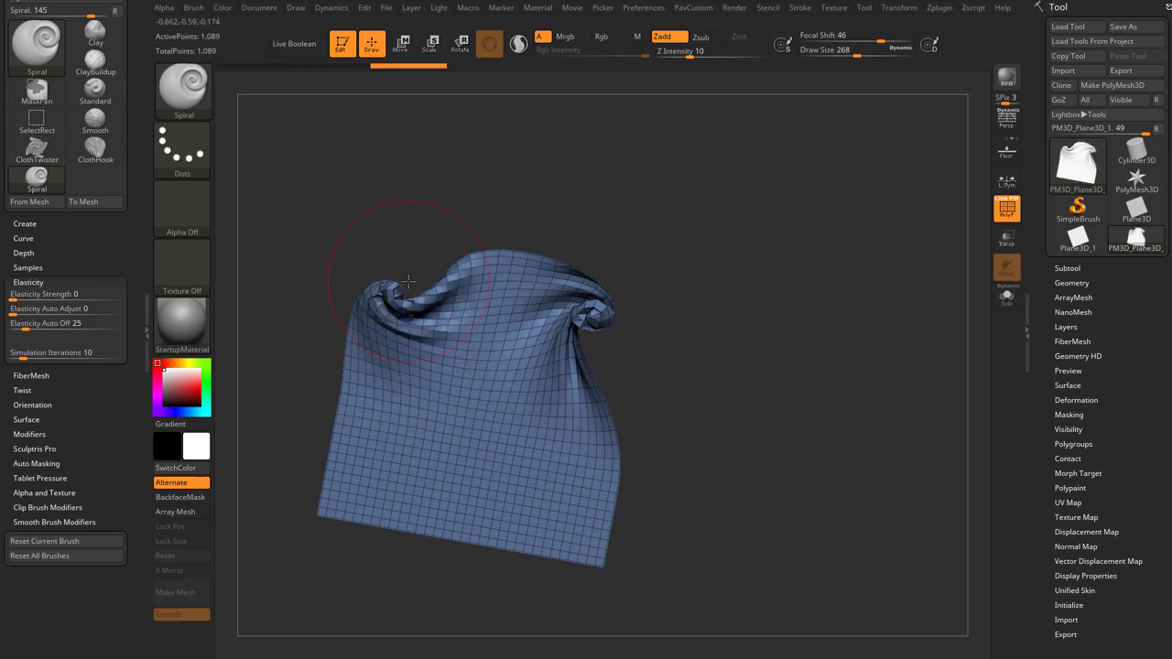